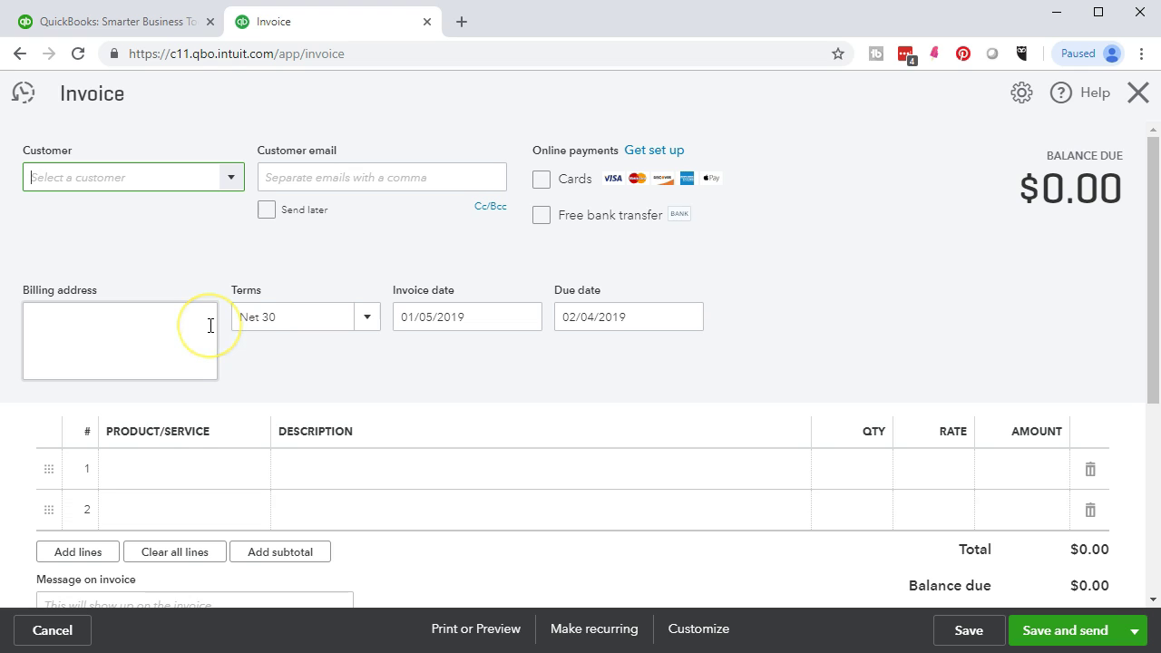
Check the product/service choices available on the invoice's first line and close the blank invoice
click(136, 471)
click(249, 473)
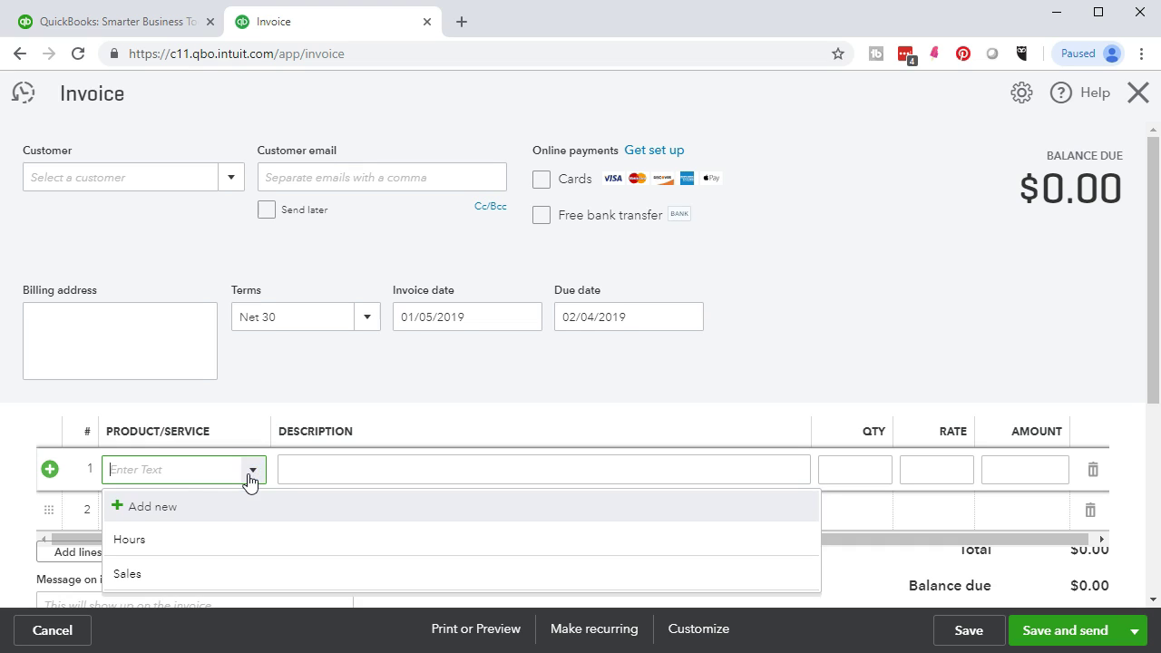
click(250, 479)
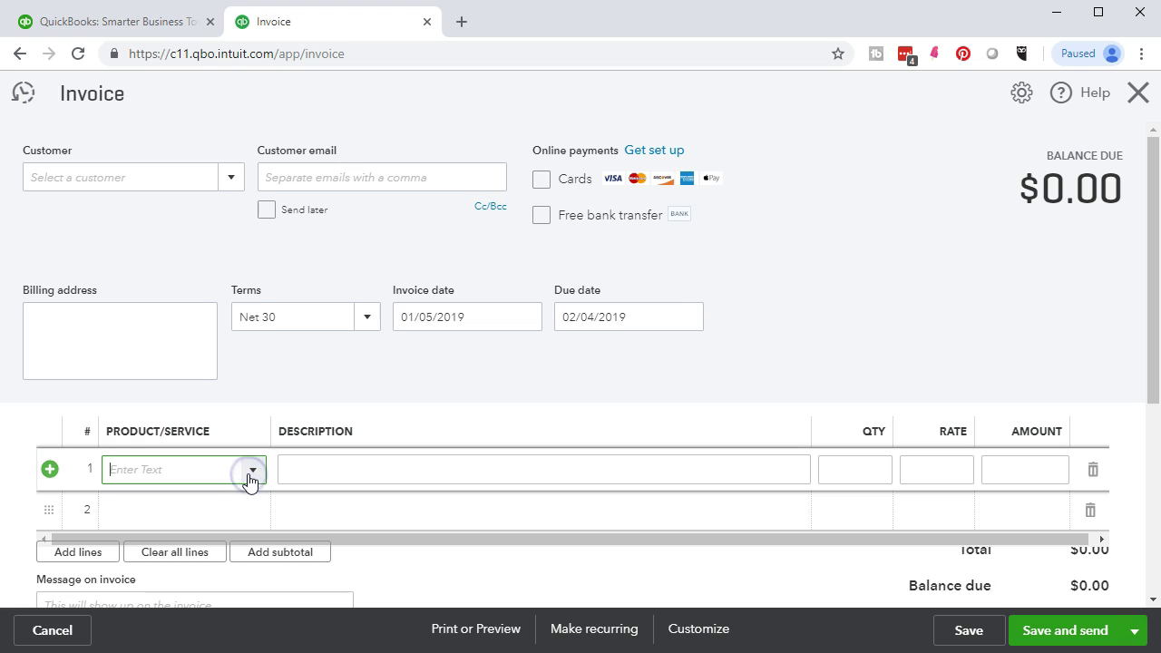
click(192, 491)
click(284, 453)
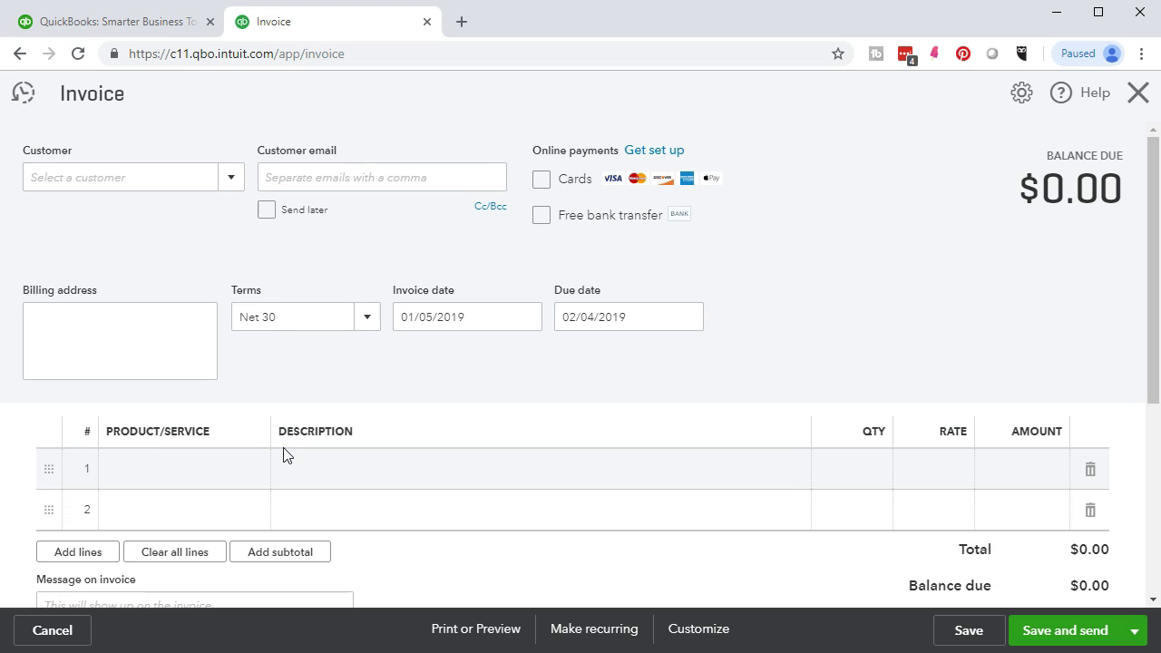
click(264, 479)
click(1138, 93)
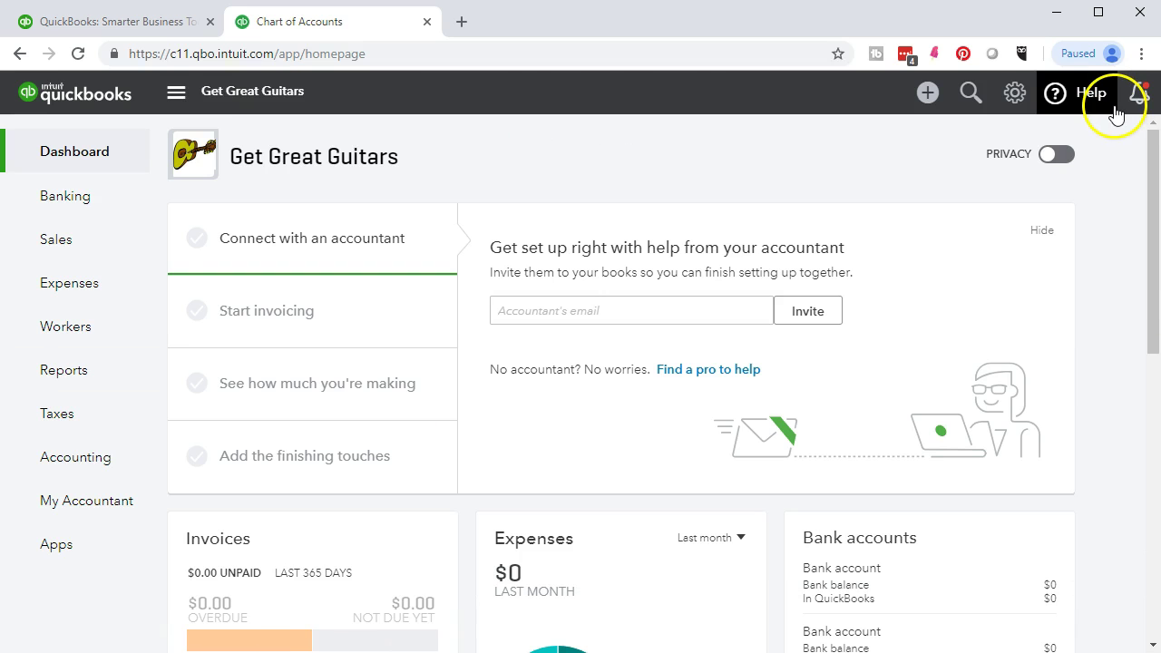
Open the Products and Services page in the Sales section
click(96, 257)
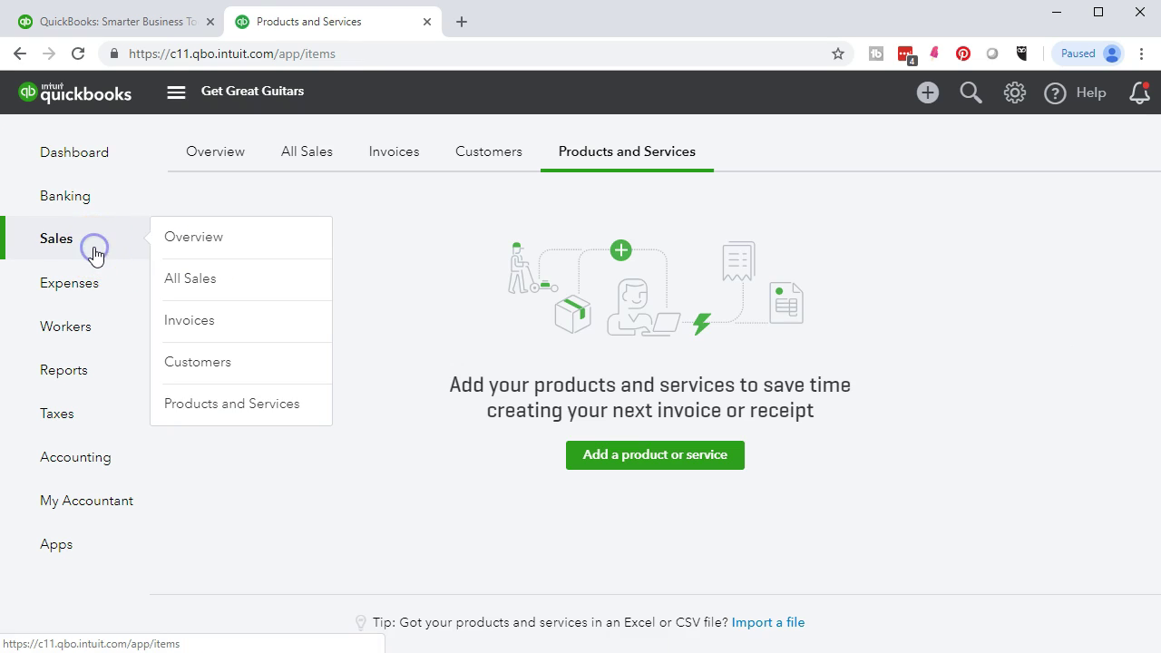
click(223, 161)
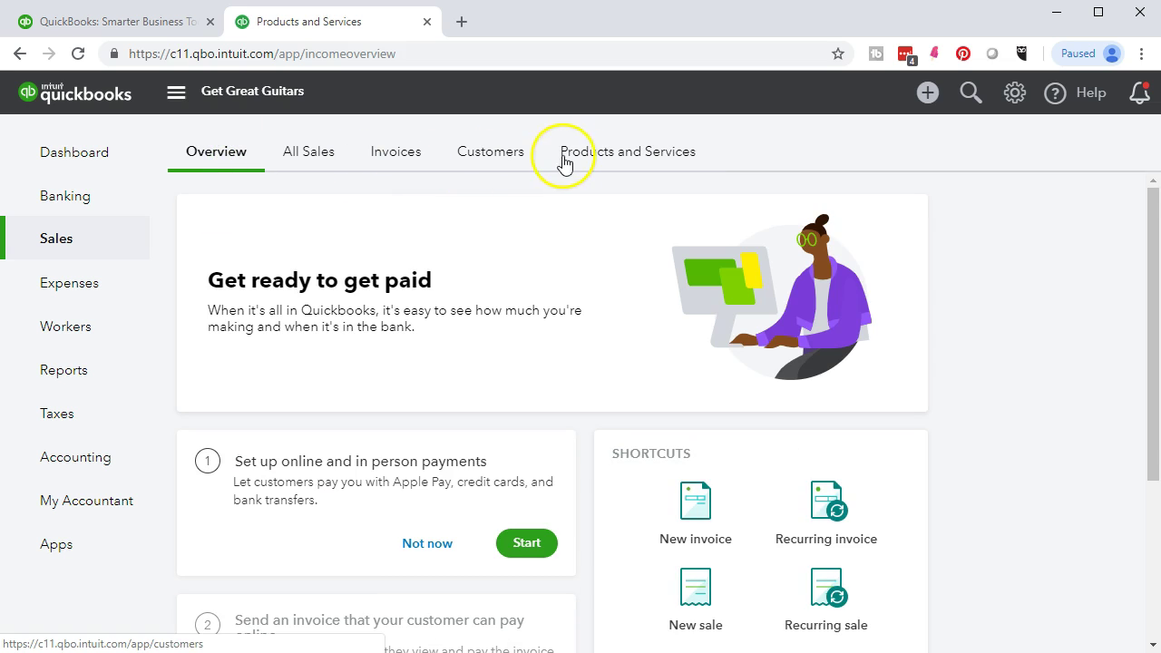
click(595, 161)
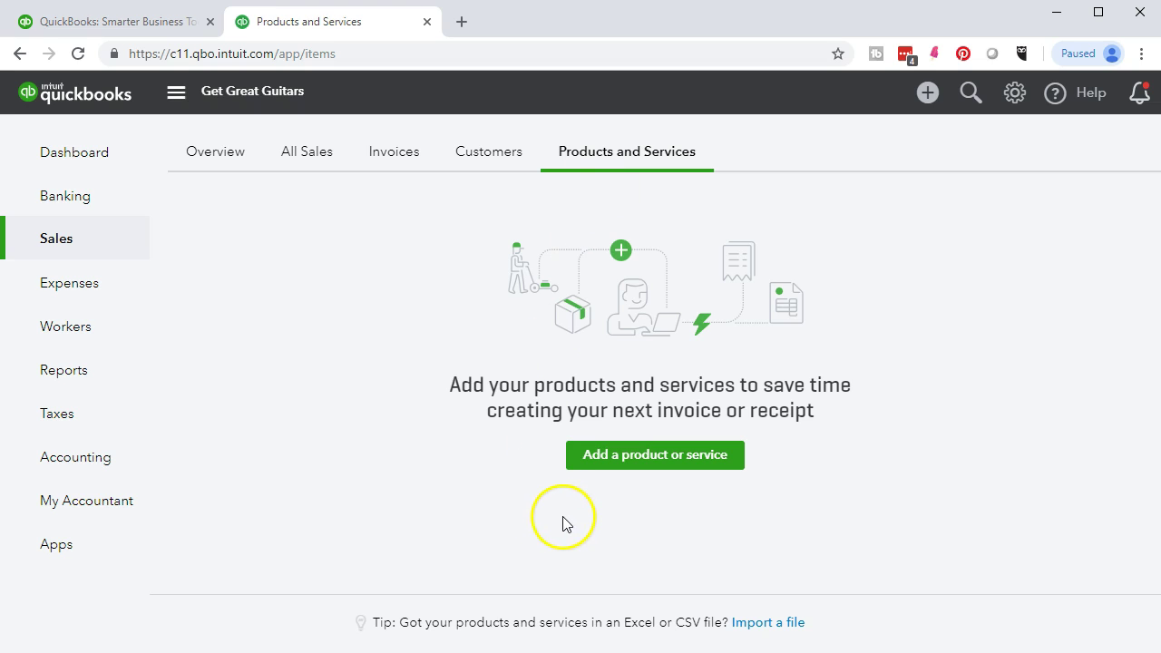
Start adding a product or service and review the item types offered: inventory, non-inventory, service and bundle
click(616, 461)
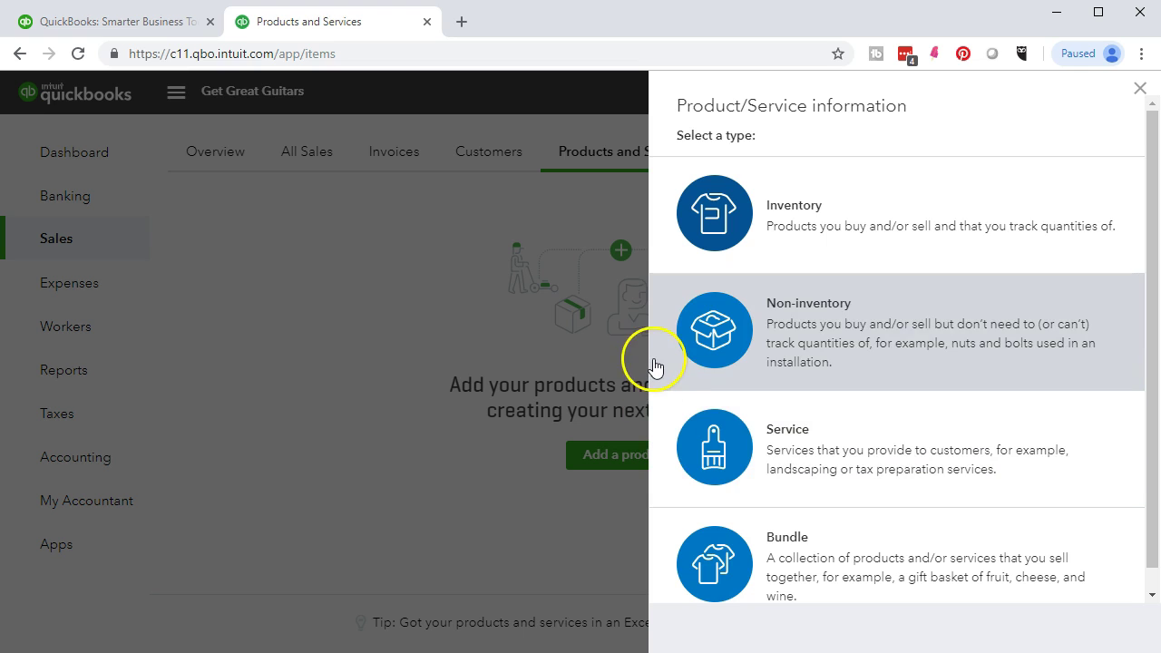
click(650, 247)
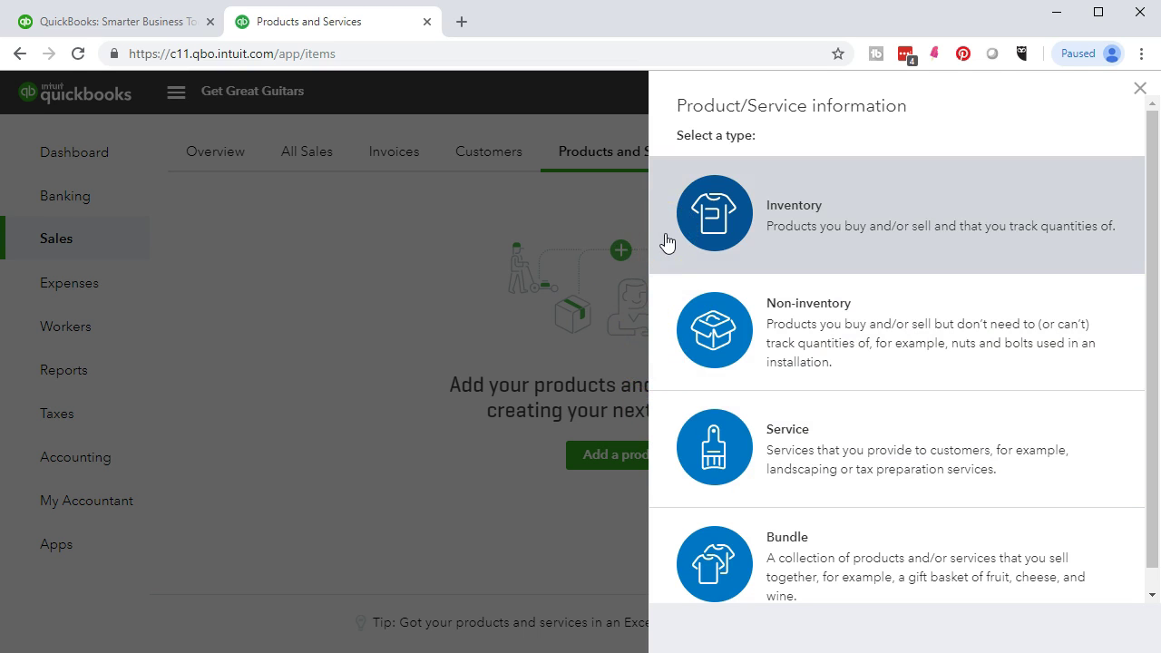
click(642, 261)
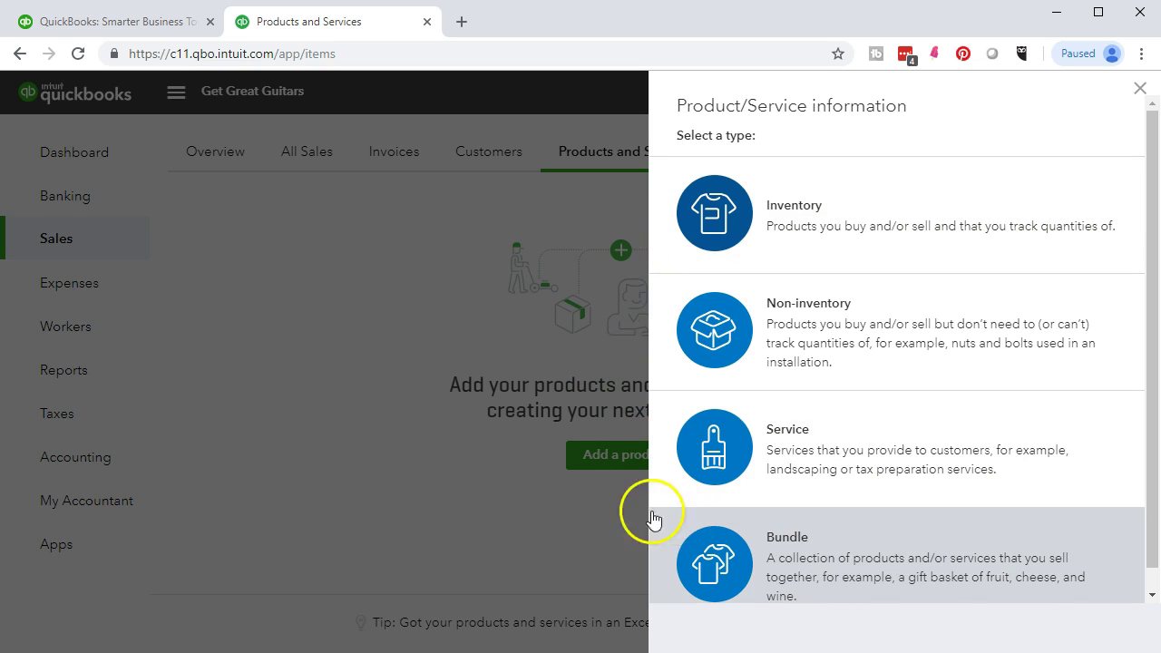
click(475, 476)
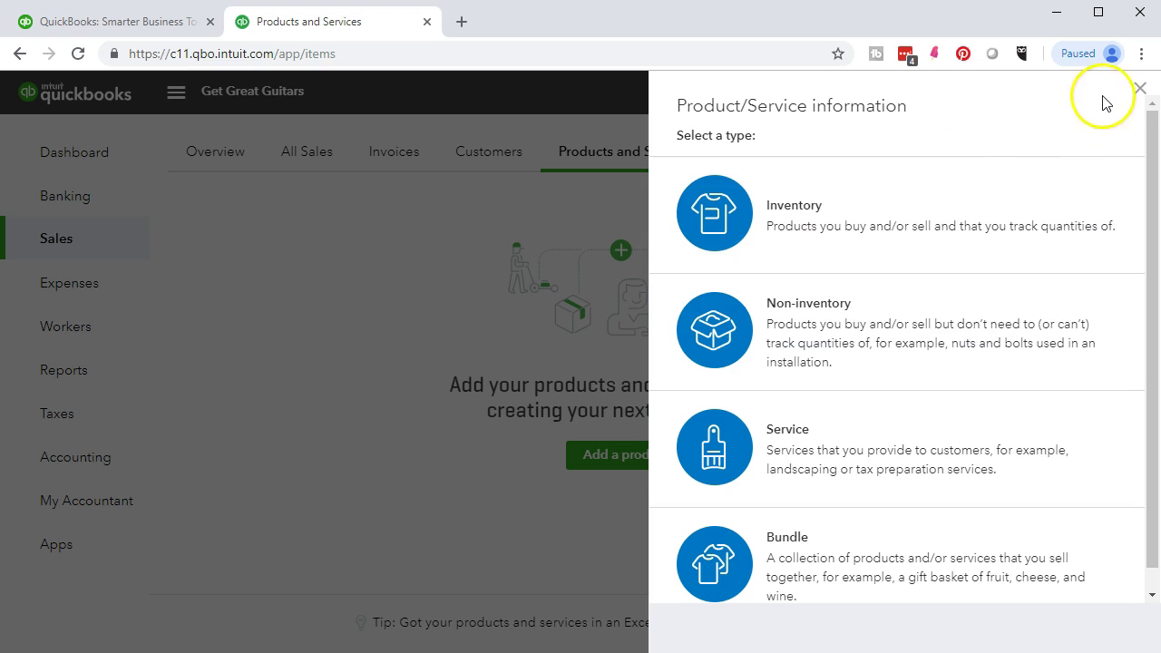
click(1138, 89)
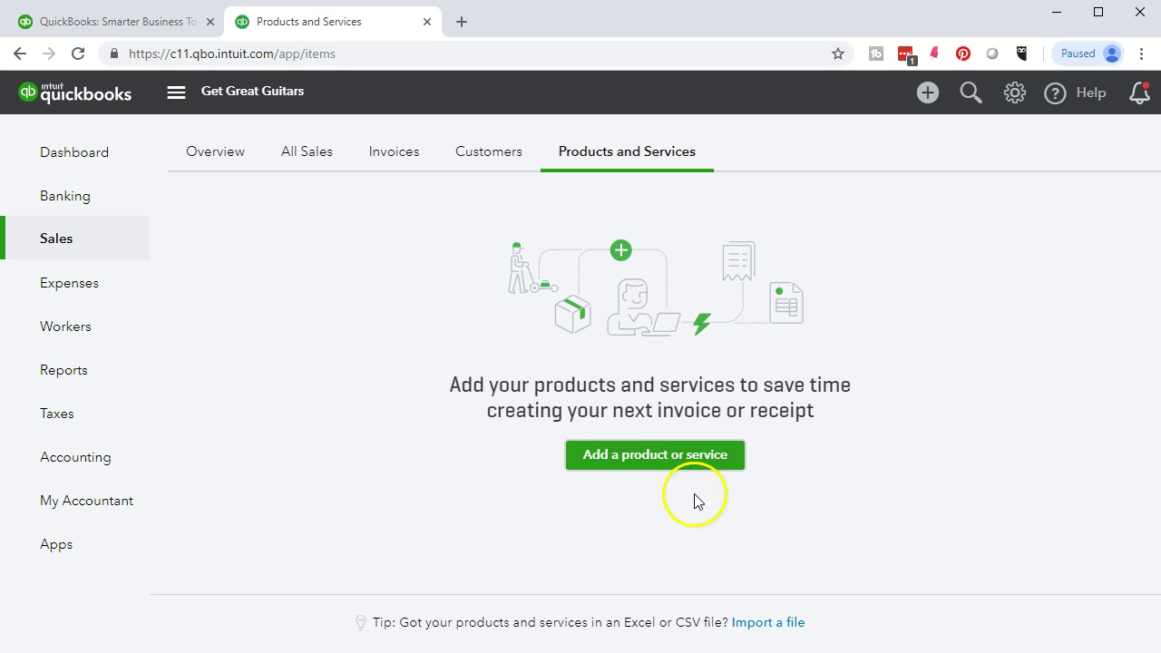
click(684, 457)
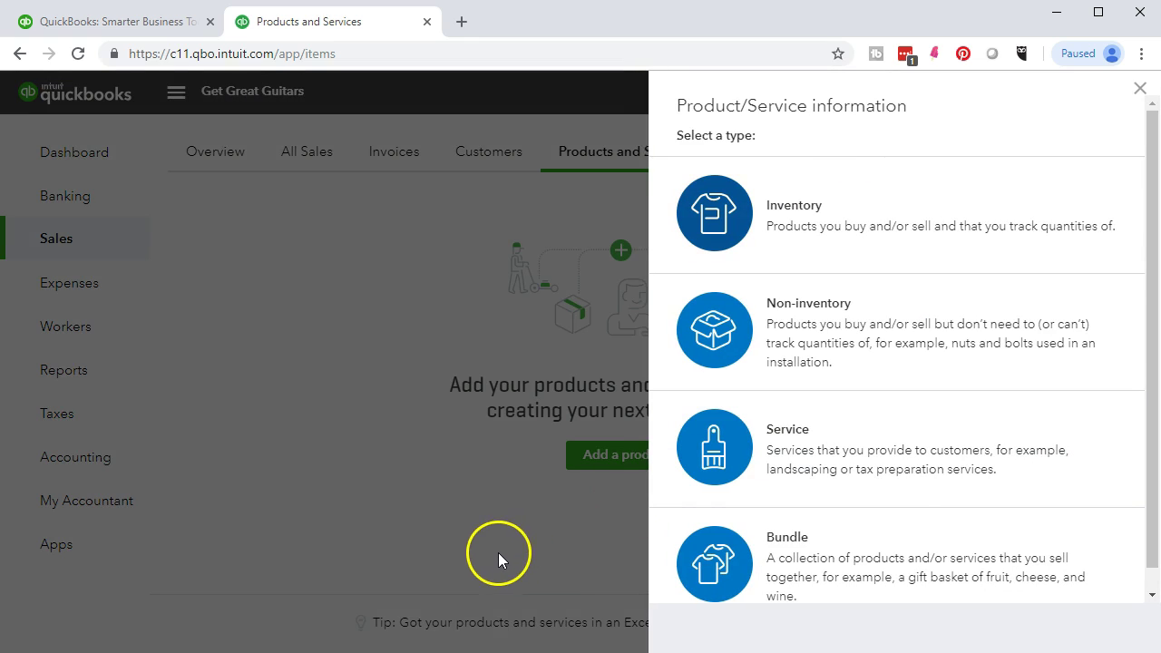
Switch to the blank Excel workbook and enter the header "Item" in cell A1
click(137, 652)
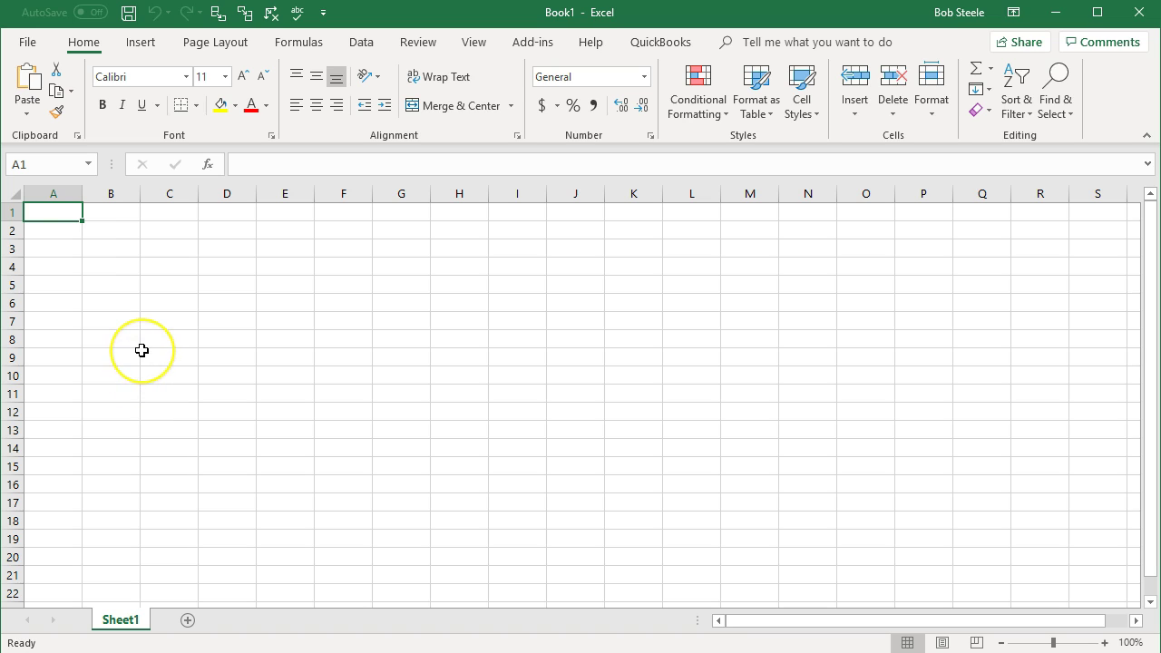
text(Item)
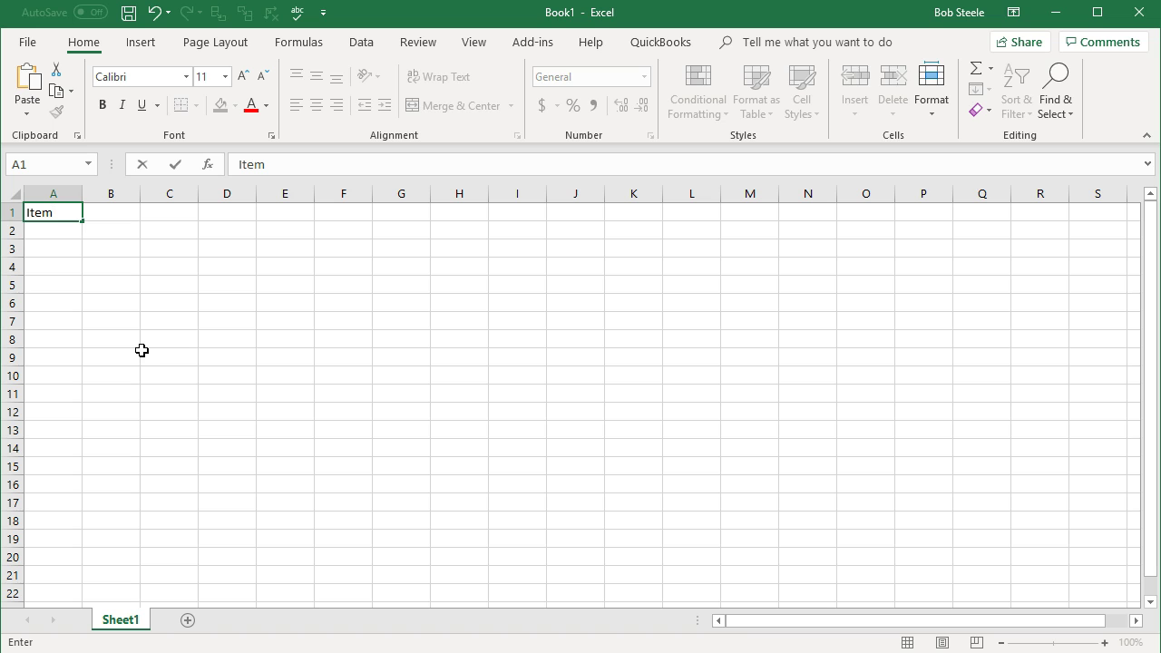
key(Tab)
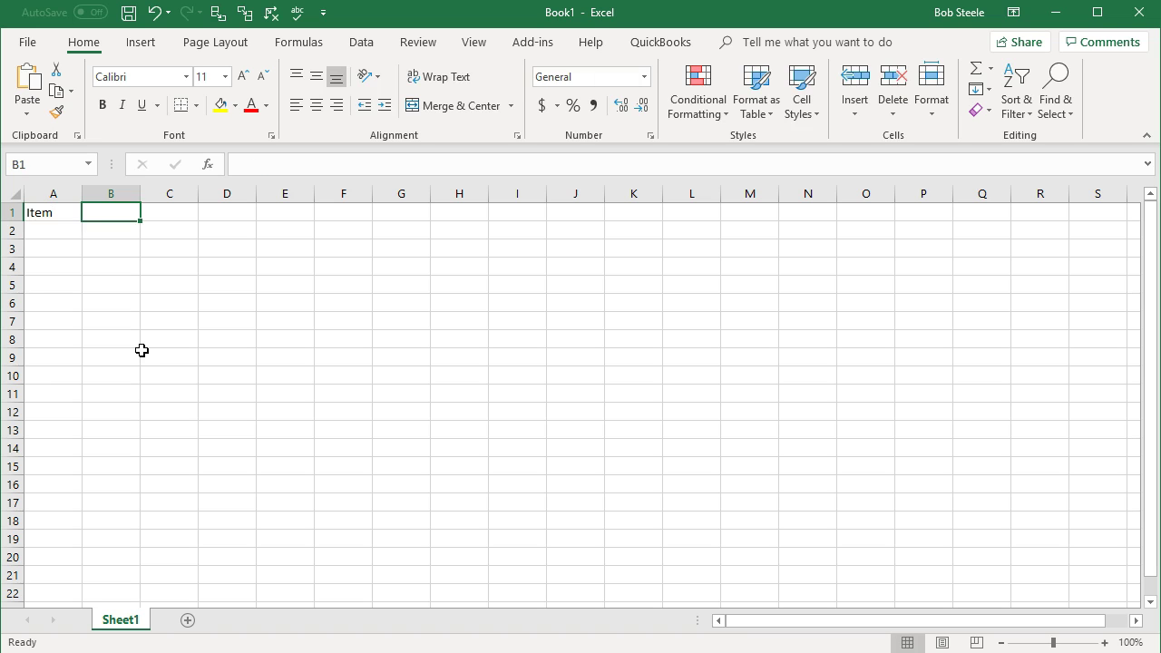
click(47, 216)
click(52, 195)
click(31, 210)
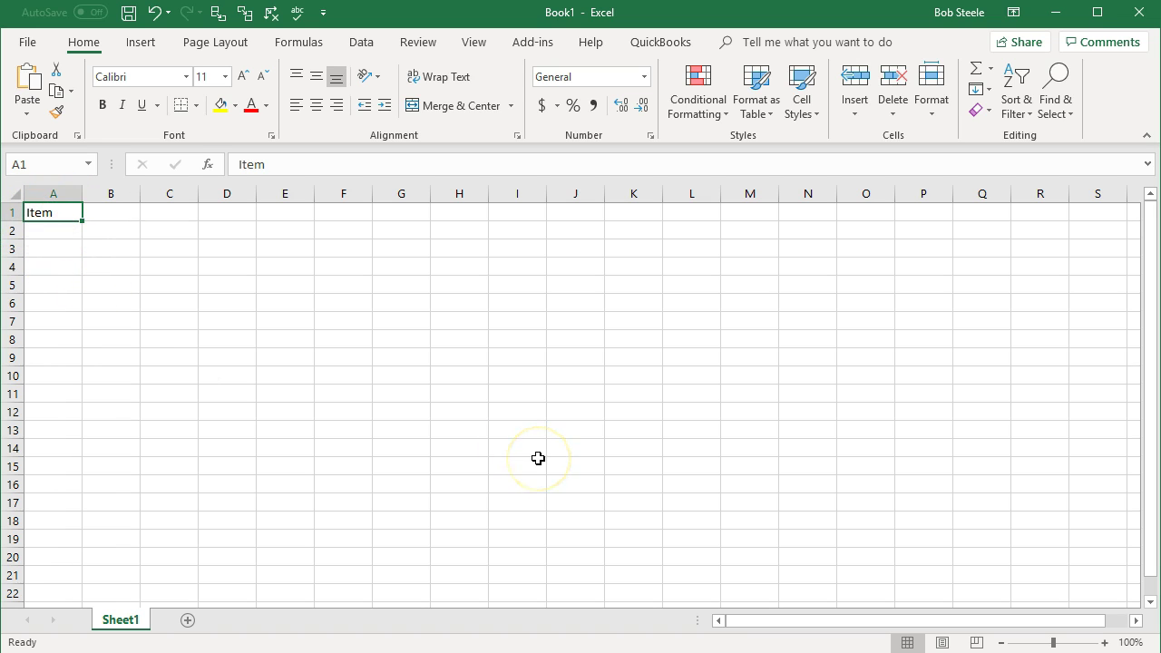
Enter the headers "Sales Description" in cell B1 and "Sales Price" in cell C1
click(1107, 644)
click(1106, 644)
click(1107, 644)
click(1106, 644)
click(1106, 644)
click(1106, 644)
click(1107, 644)
click(1107, 644)
click(1107, 644)
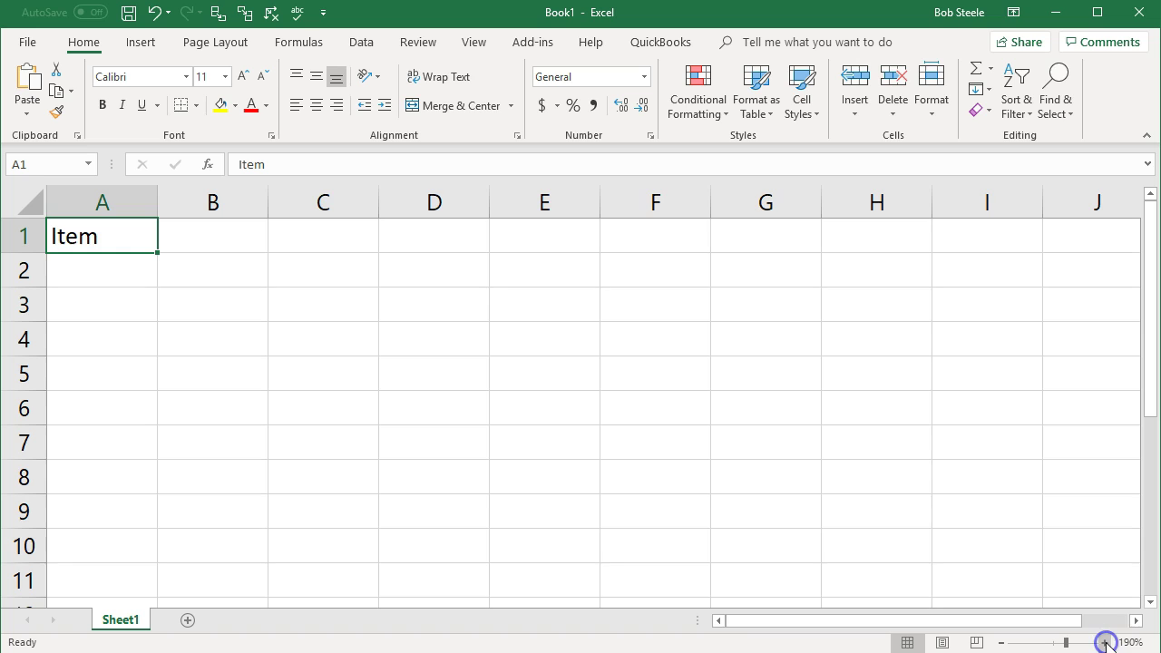
click(1106, 644)
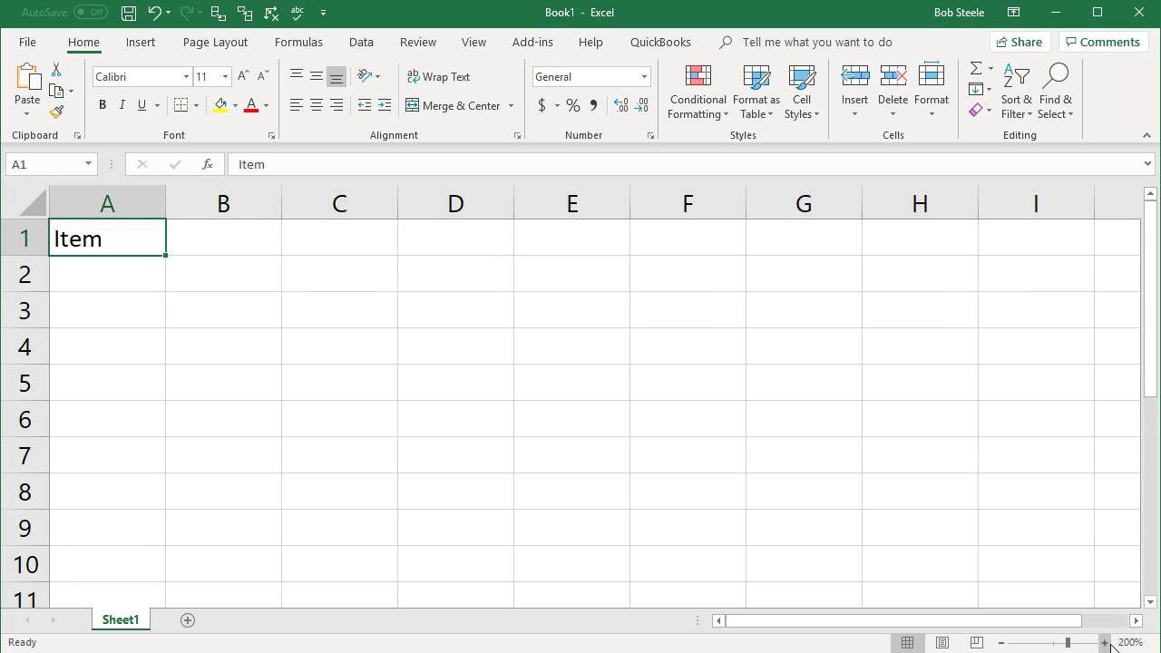
click(1126, 644)
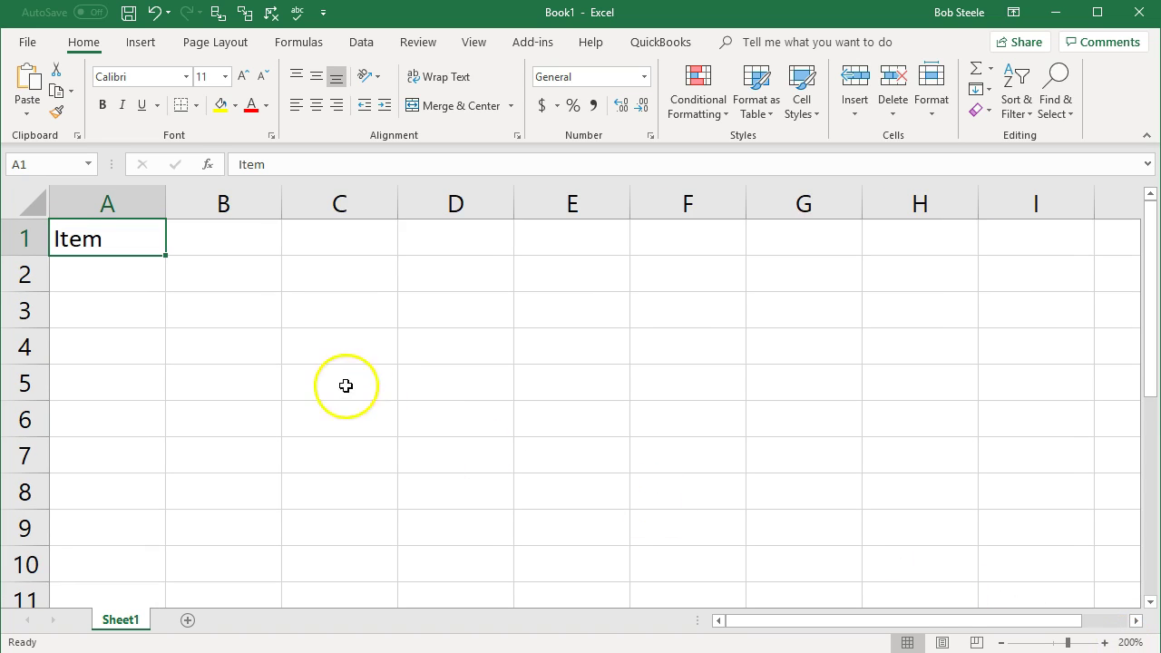
click(318, 370)
click(231, 245)
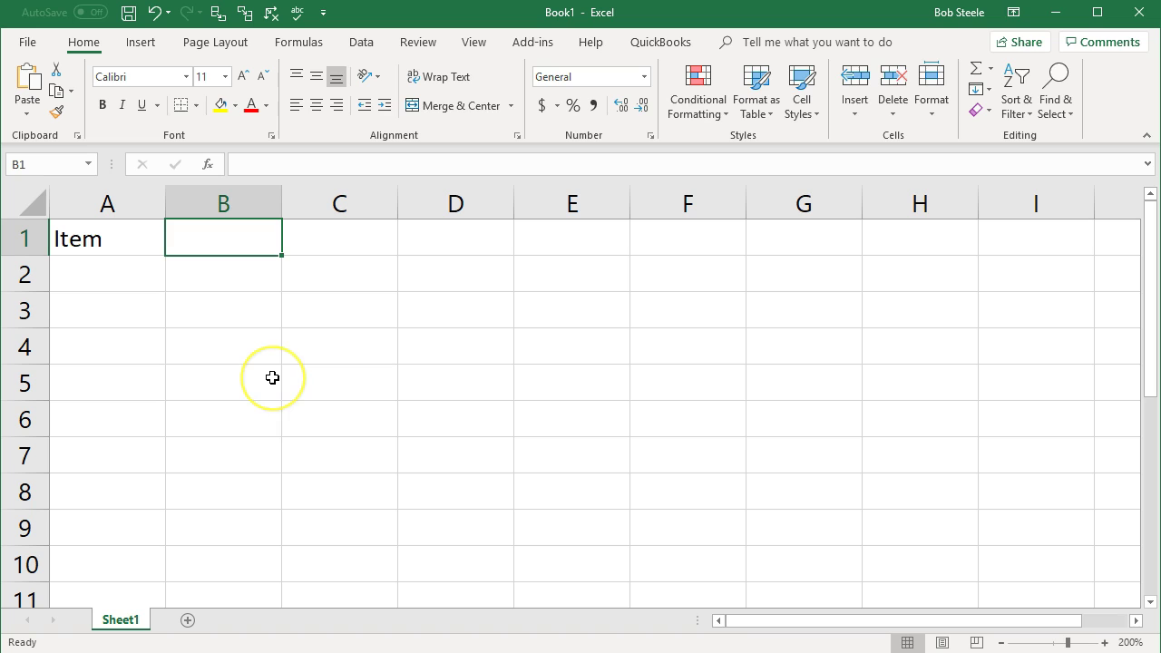
text(Sales Description)
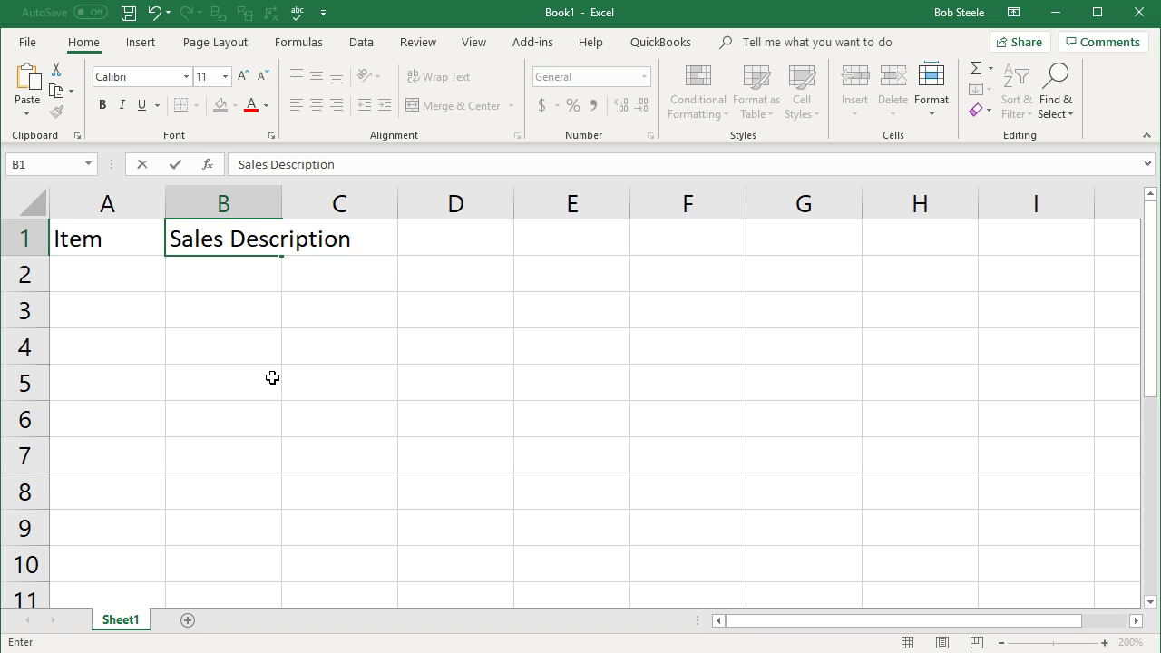
key(Tab)
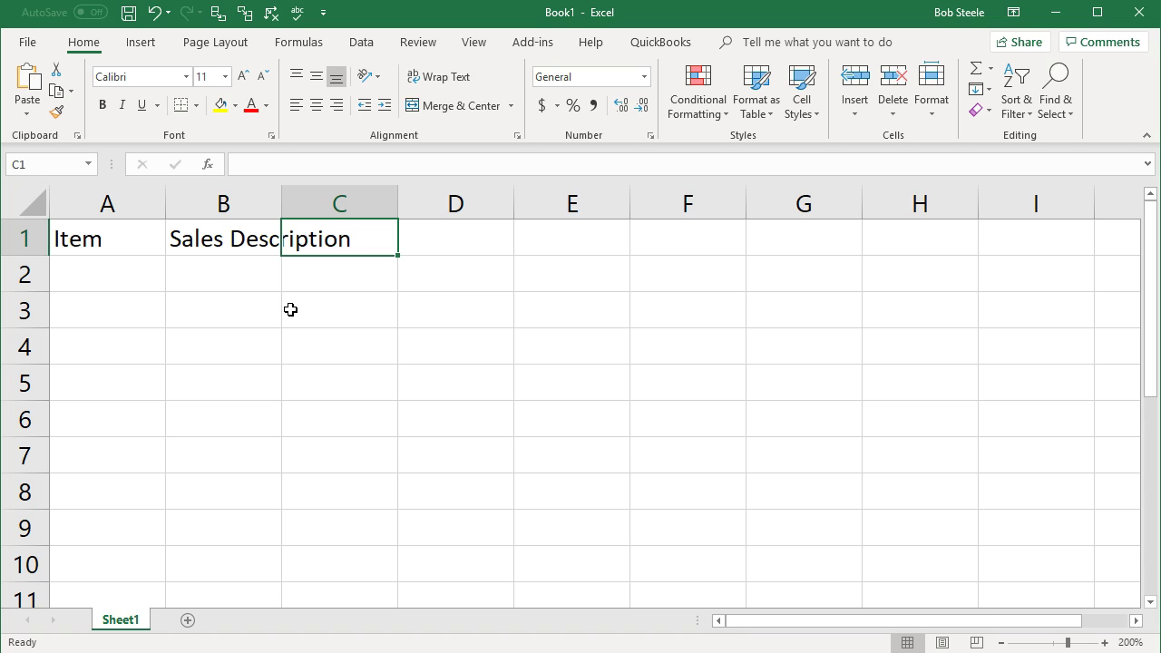
text(S)
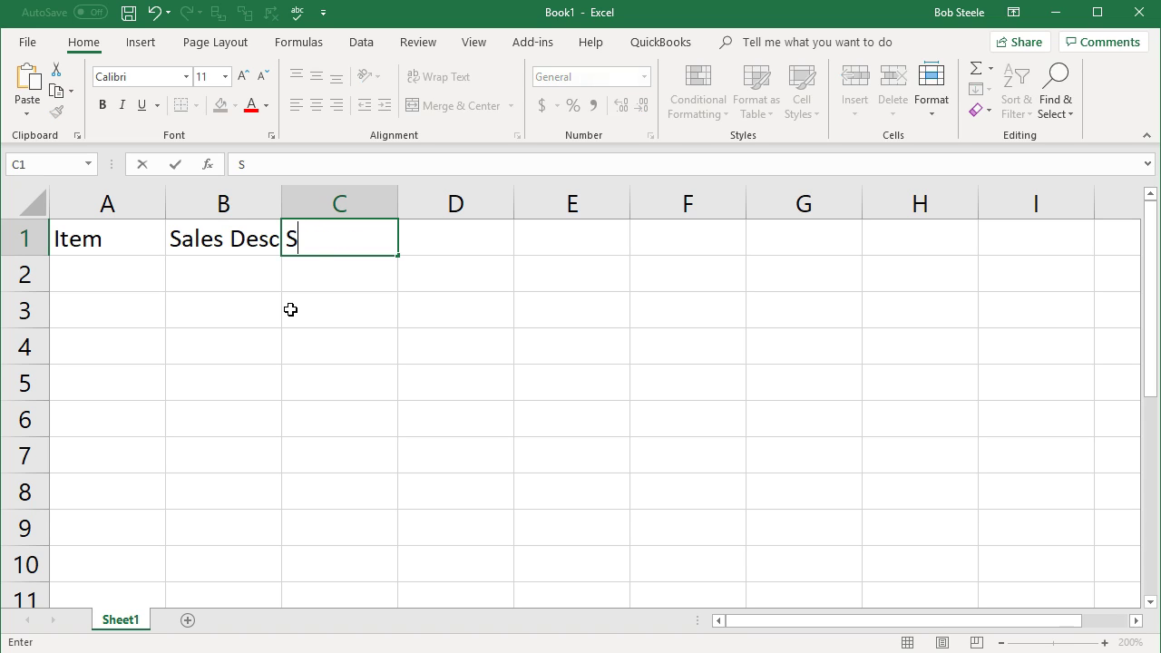
text(ales Price)
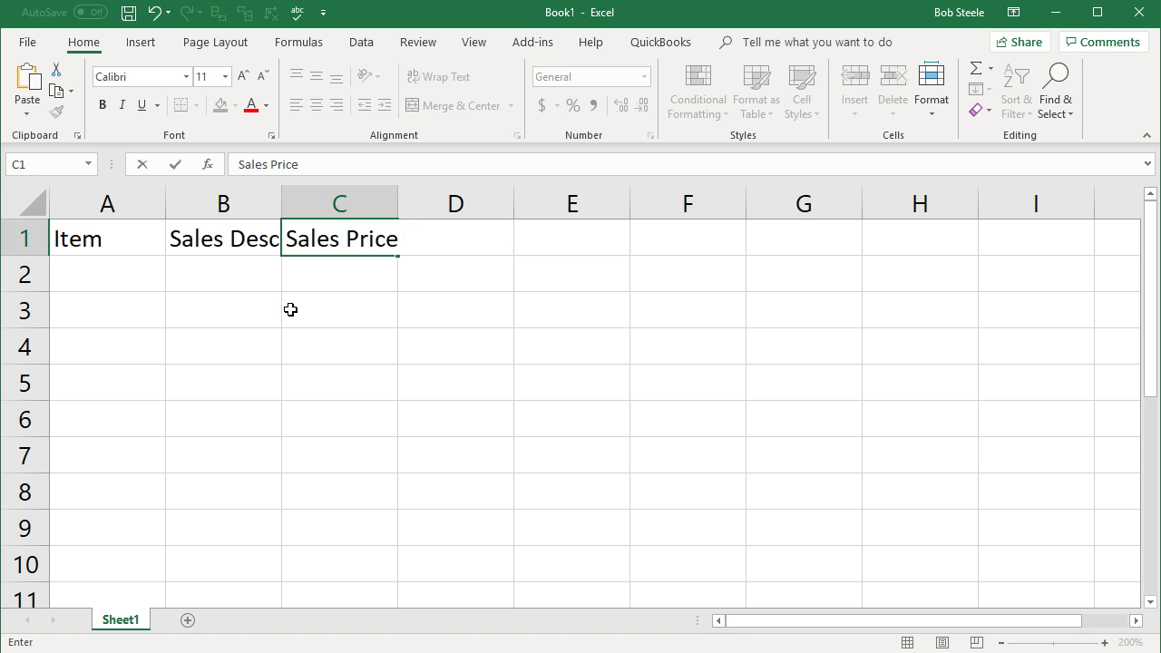
key(Return)
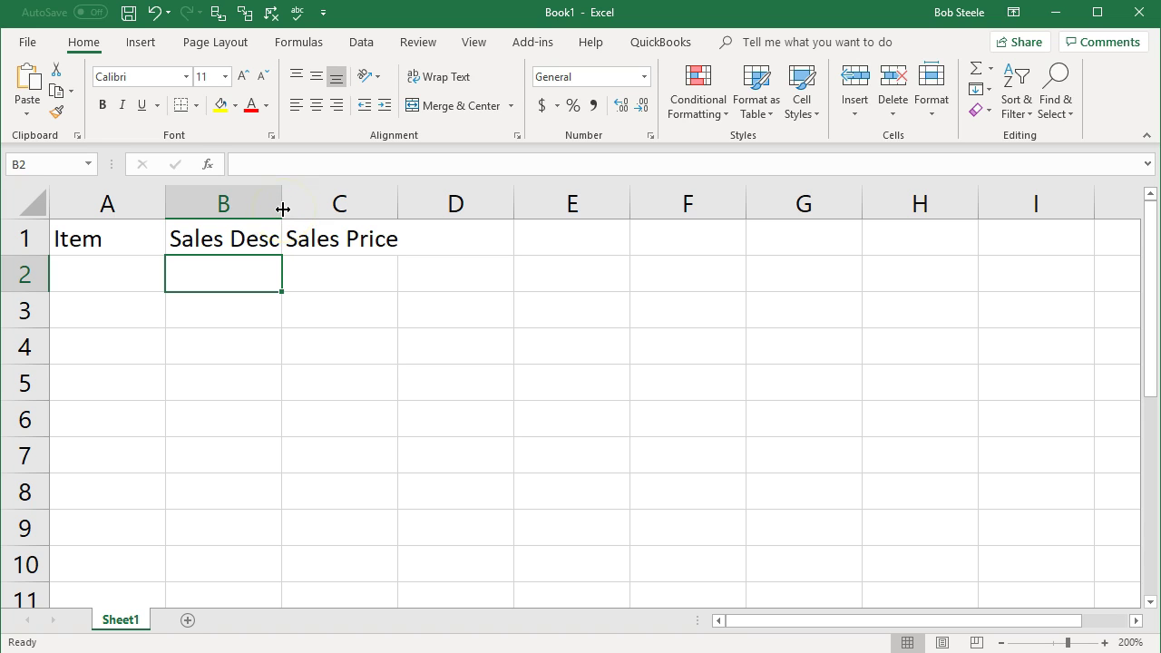
Widen columns B and C so that each fits its header text
drag(282, 210, 337, 211)
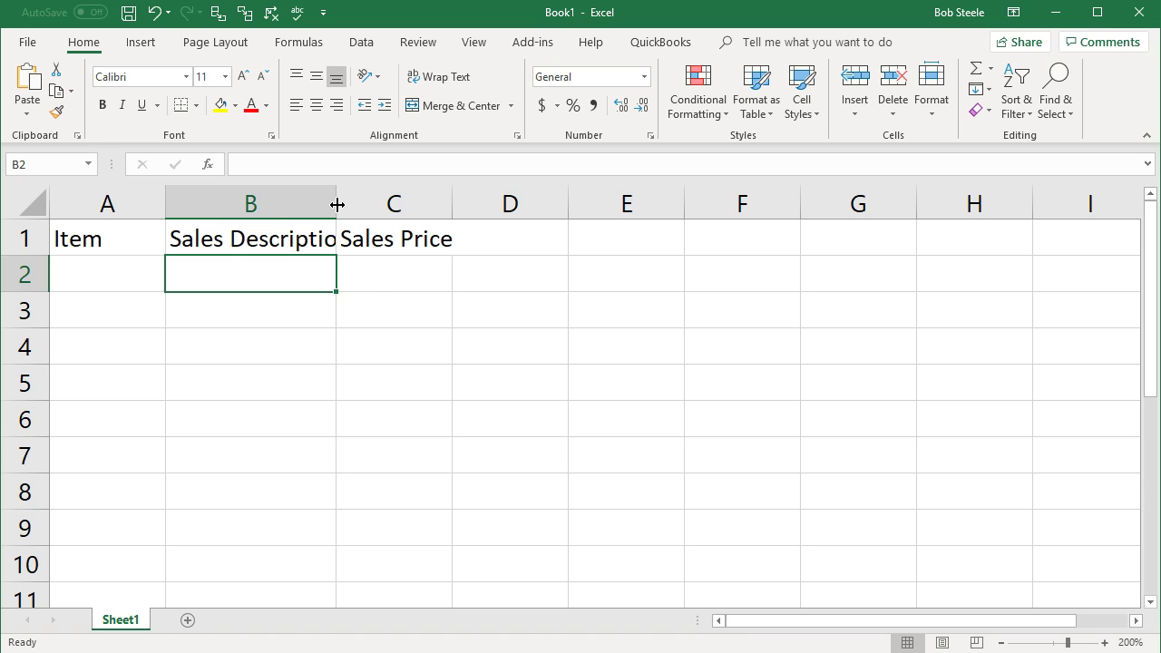
double_click(337, 205)
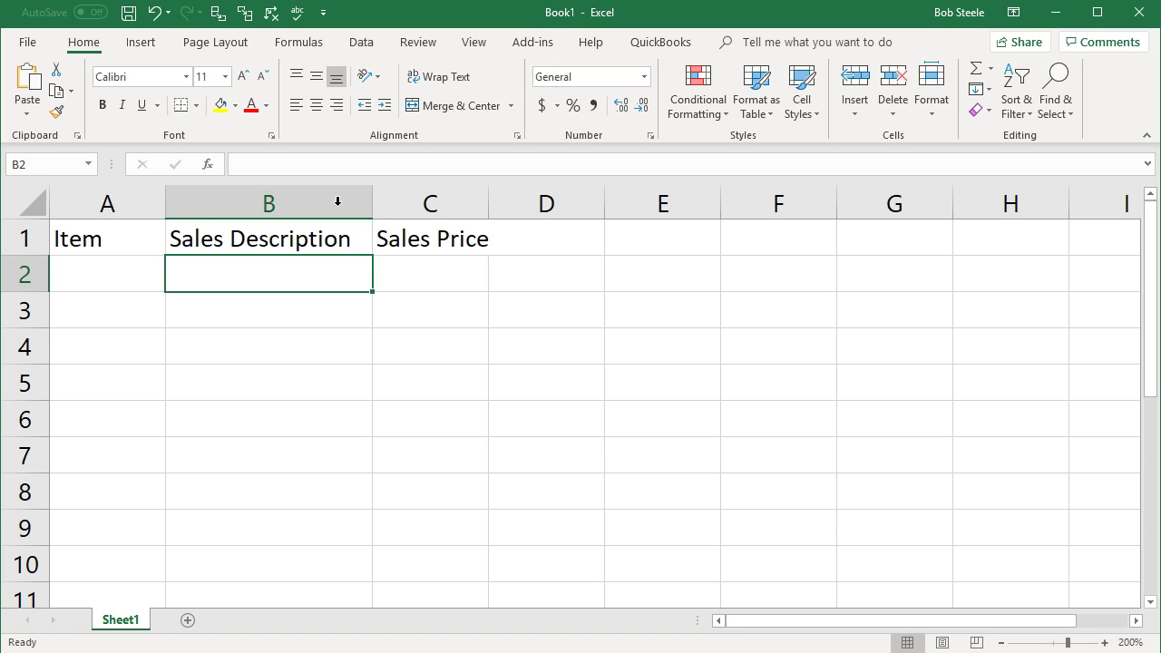
double_click(488, 205)
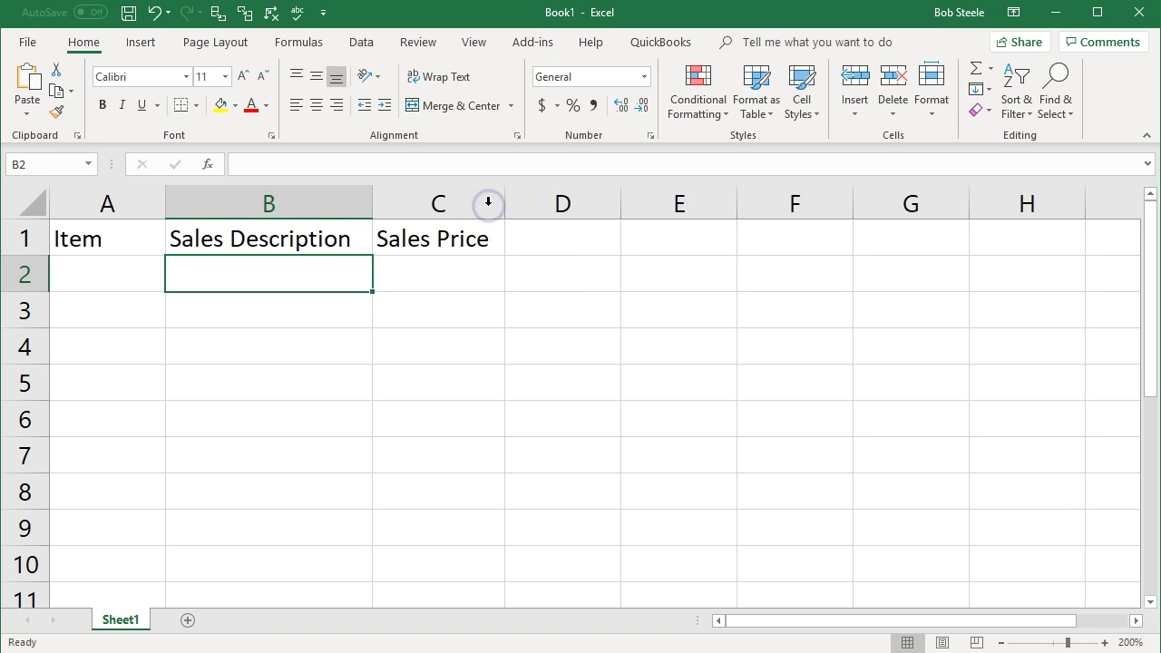
Enter the header "Income Account" in cell D1 and fit column D to its width
click(536, 238)
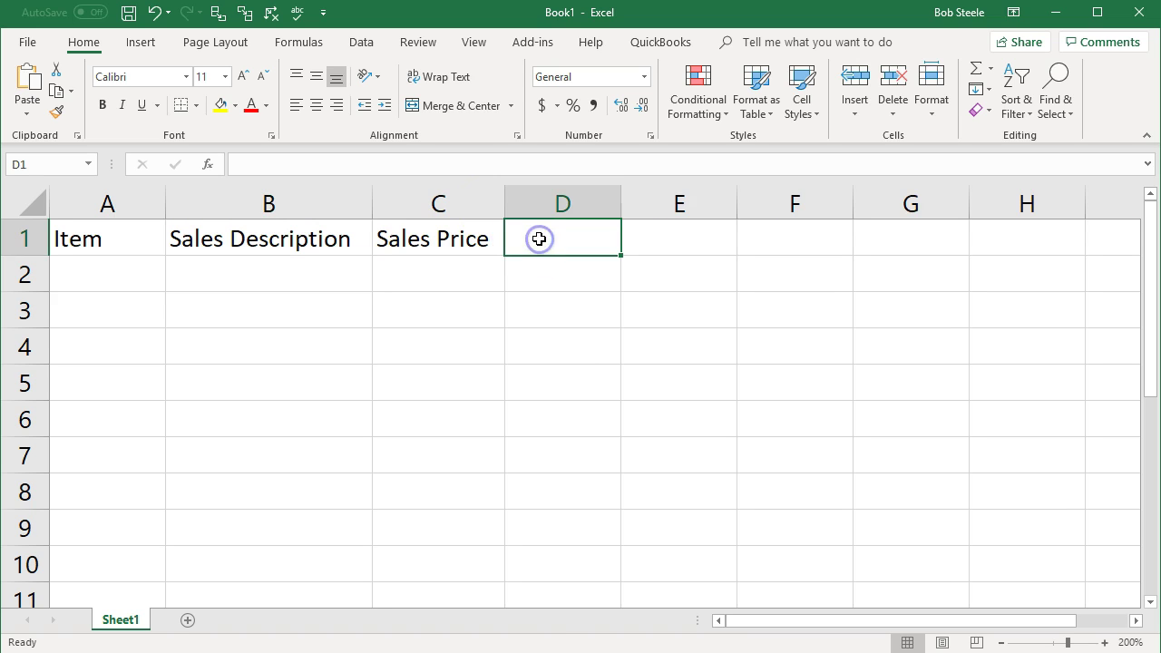
text(Income )
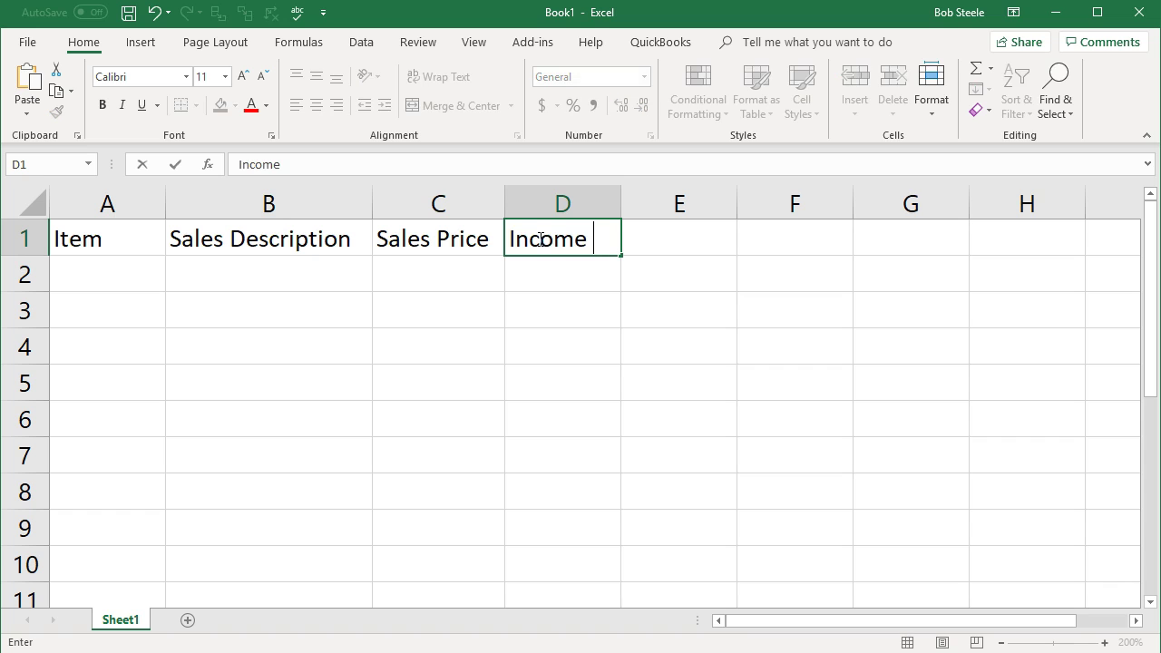
text(Account)
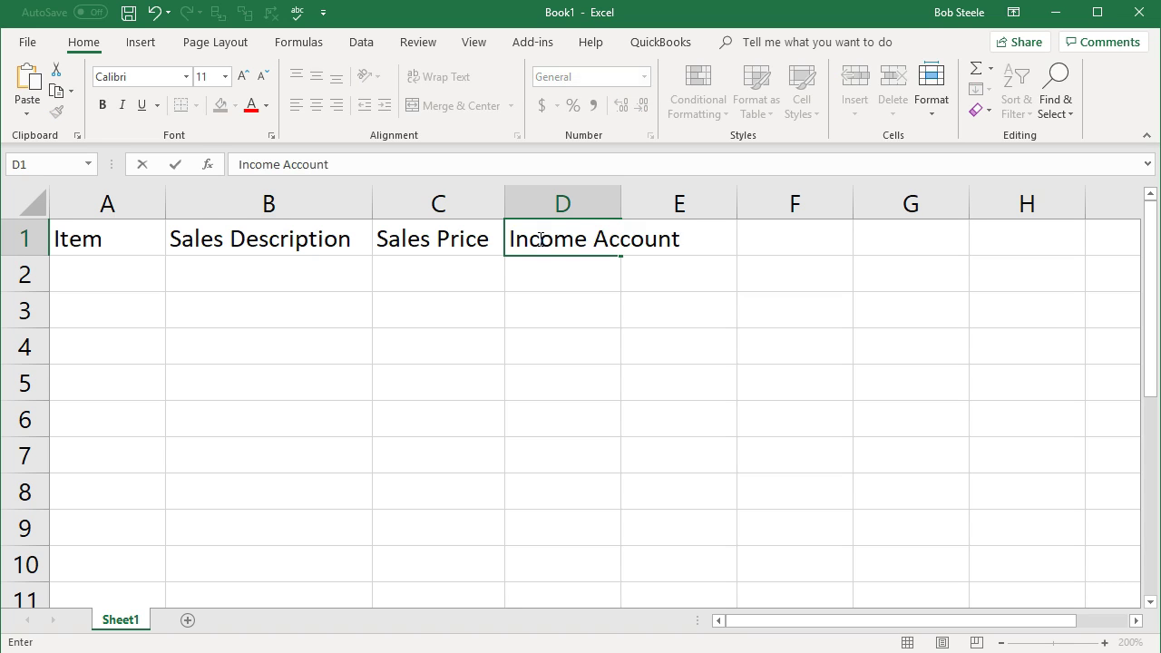
key(Return)
click(561, 229)
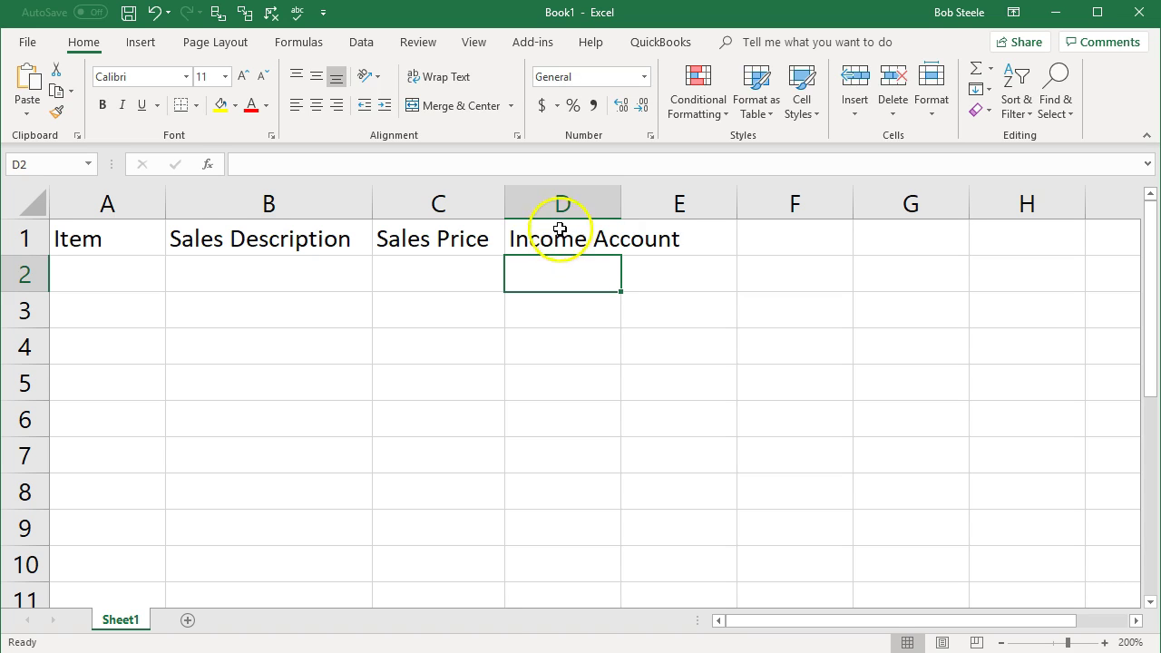
double_click(621, 201)
Enter the header "Type" in cell E1
click(736, 237)
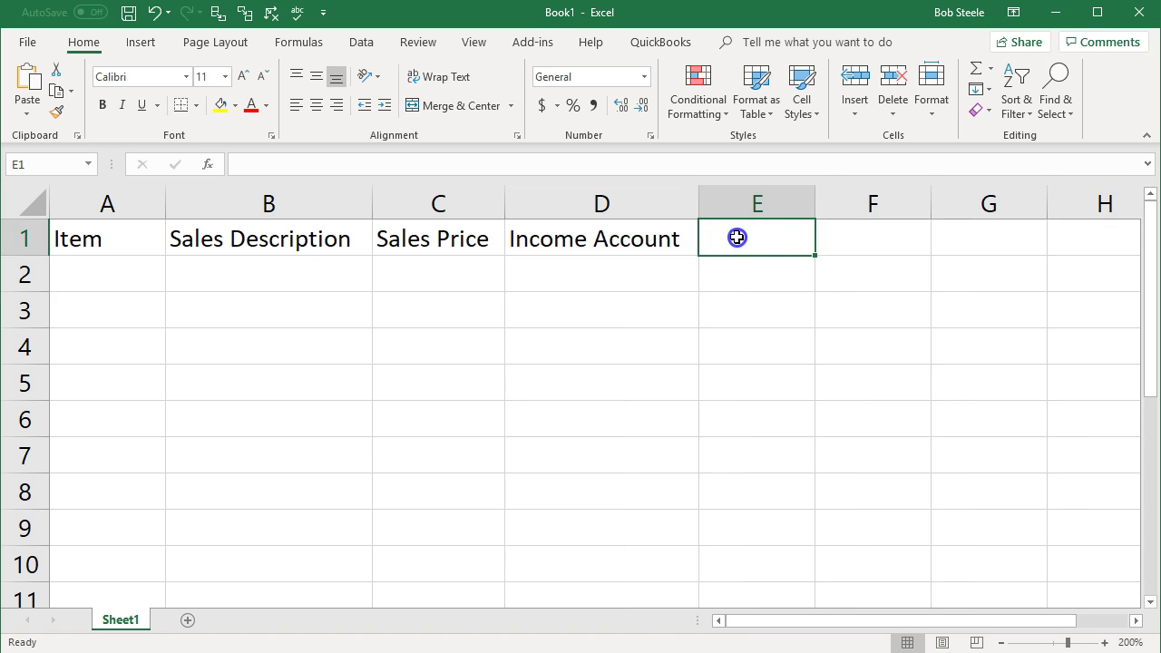
text(Tp)
key(BackSpace)
text(ype)
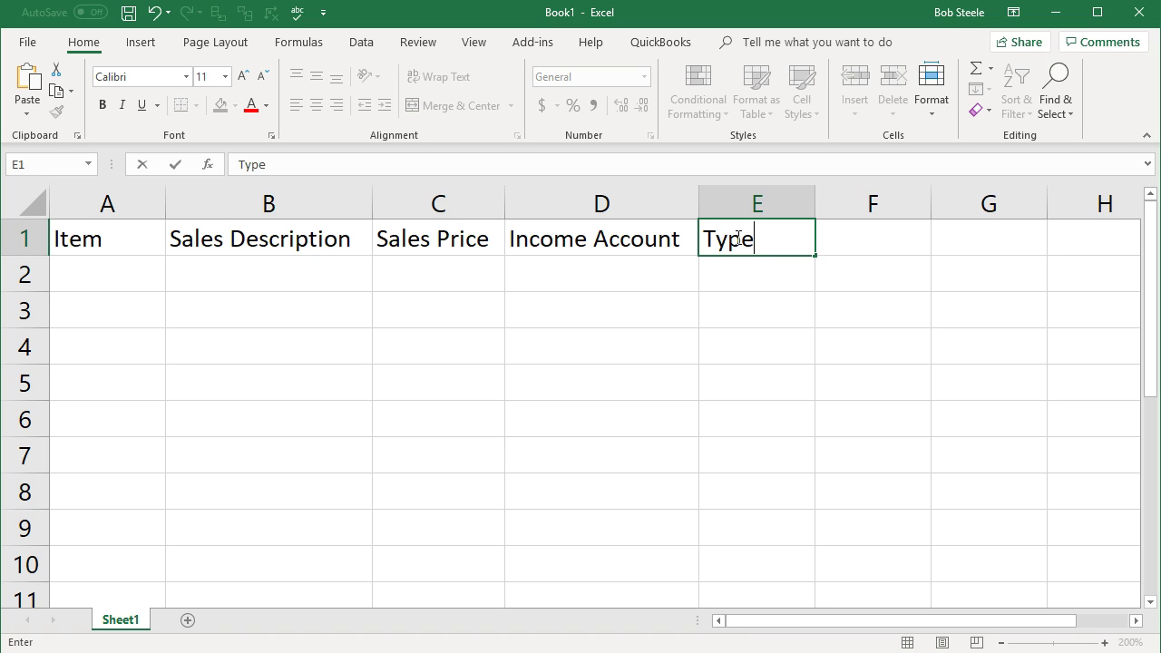
Commit the "Type" header entry in cell E1
key(Return)
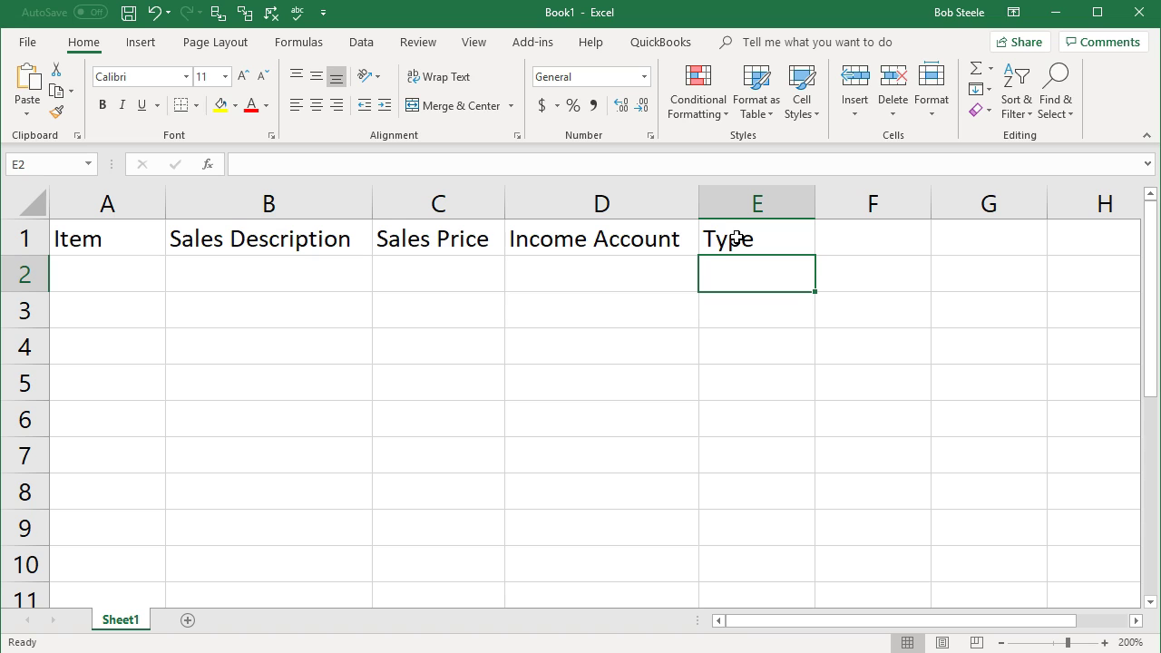
click(125, 270)
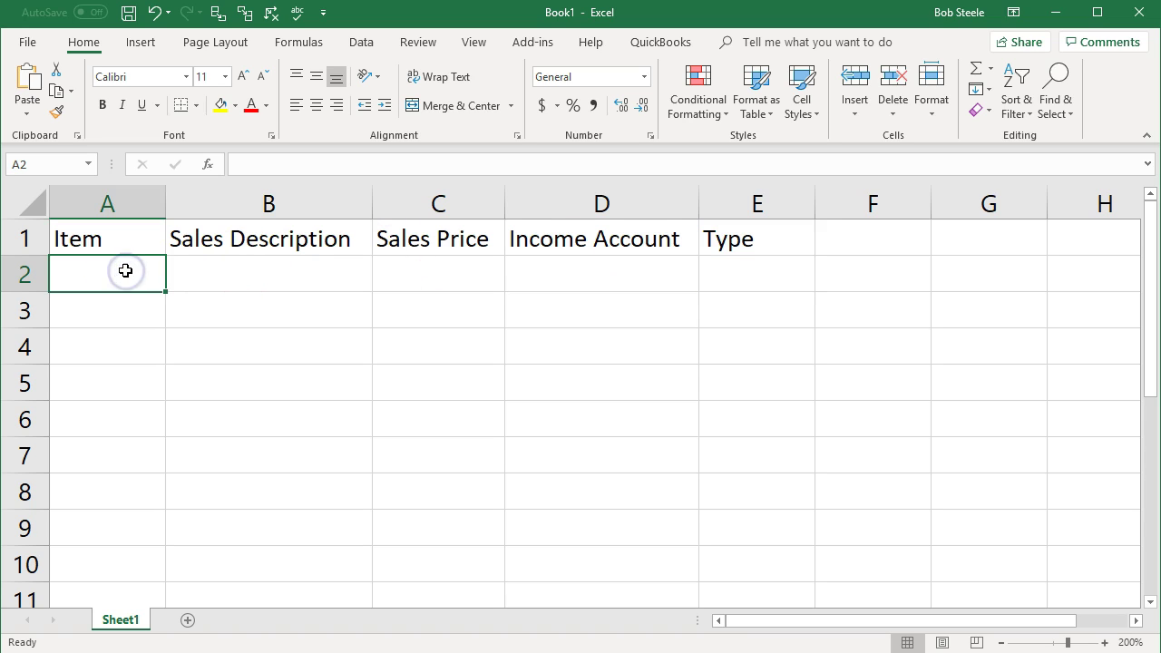
key(Tab)
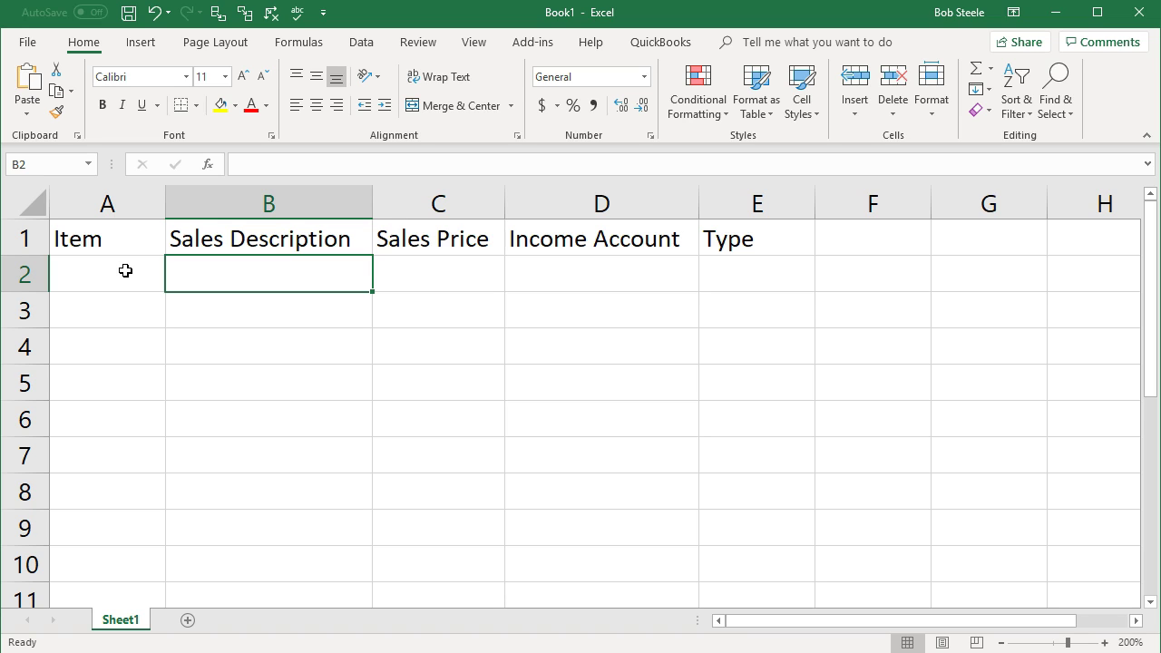
click(125, 270)
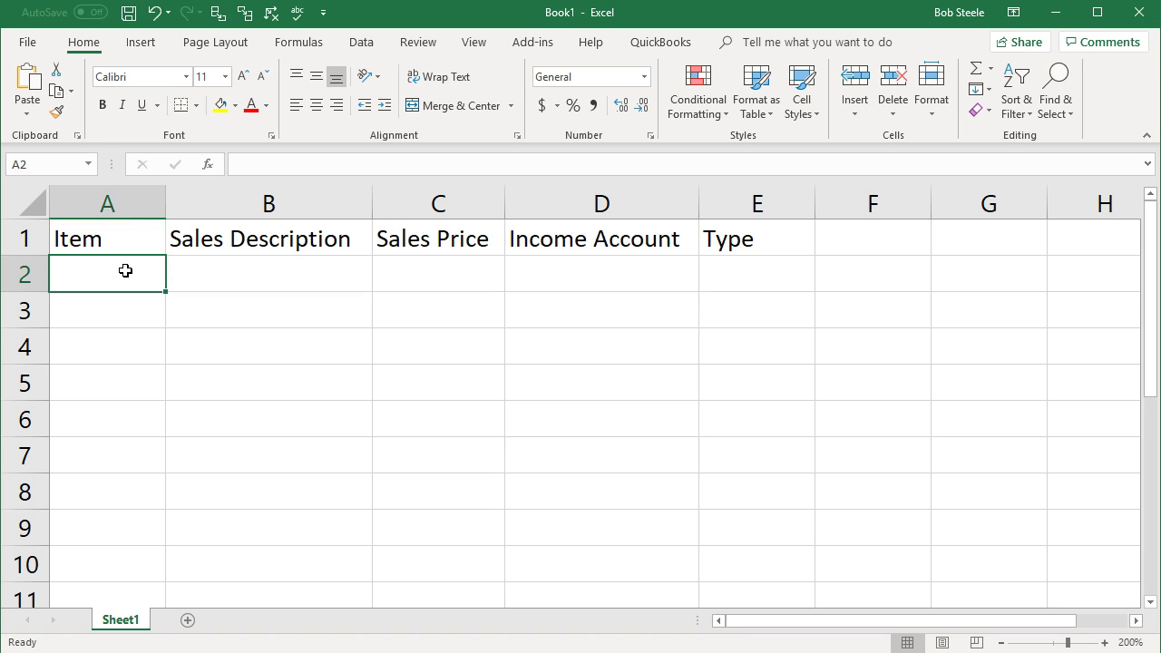
key(Tab)
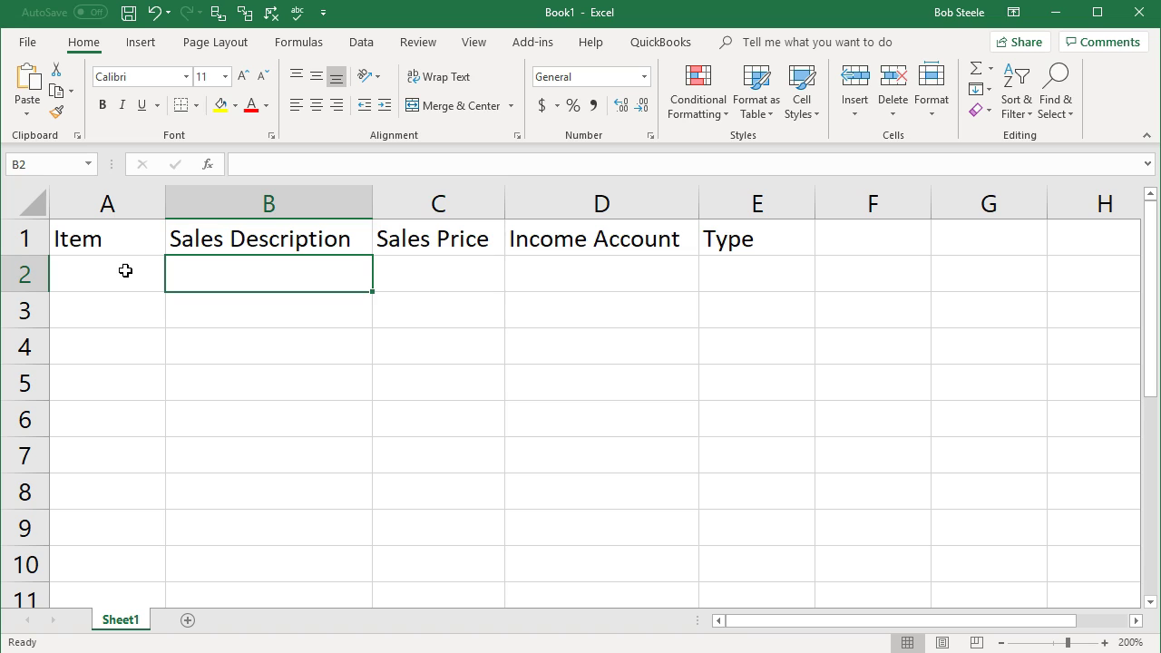
key(Tab)
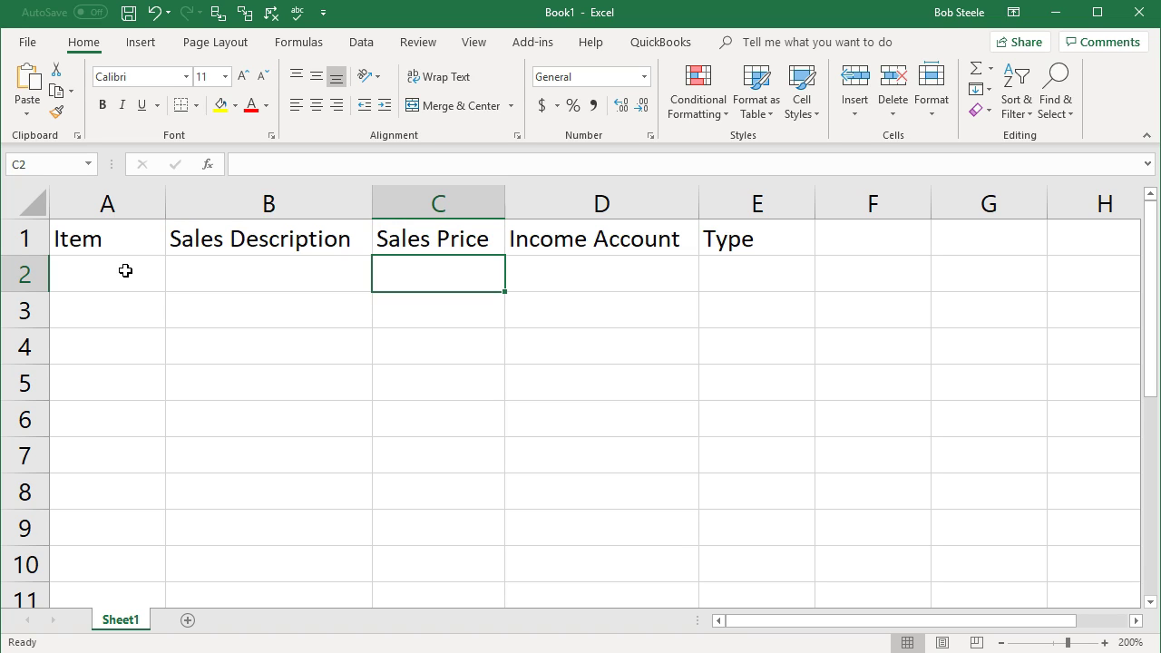
key(Tab)
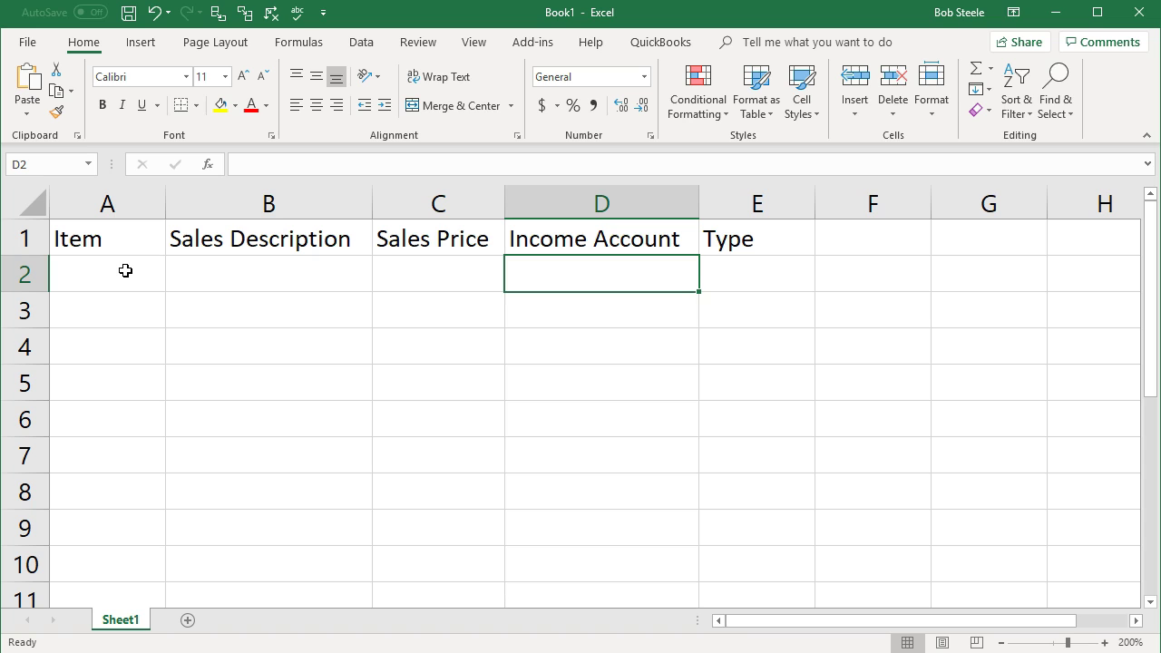
text(0)
key(BackSpace)
key(Return)
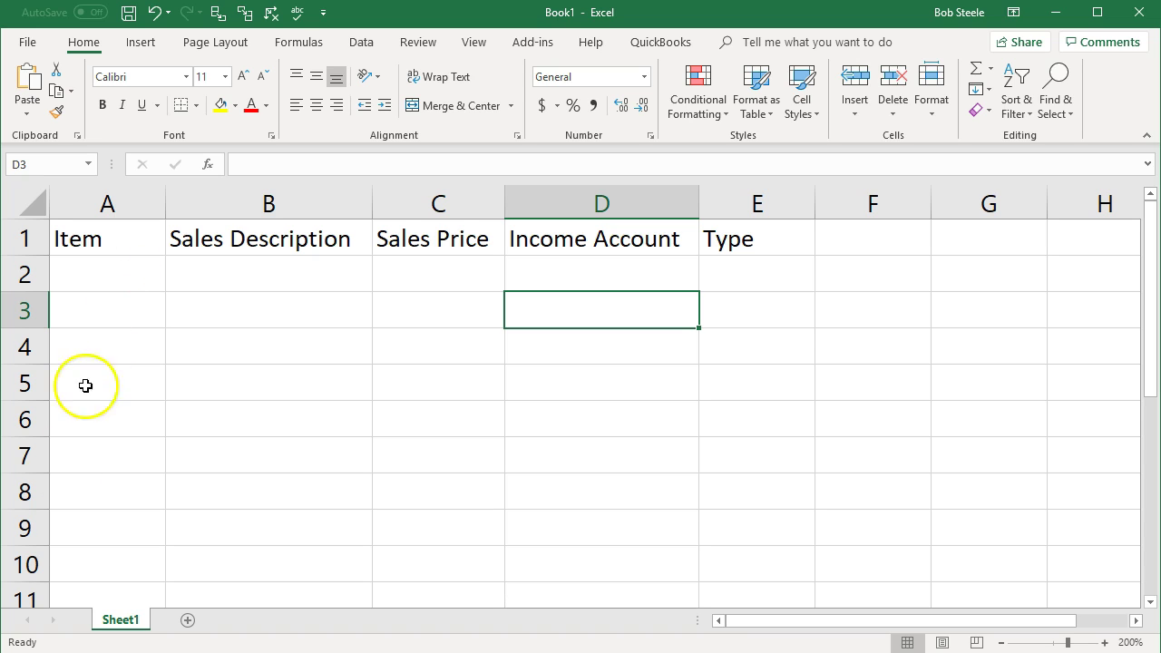
click(101, 457)
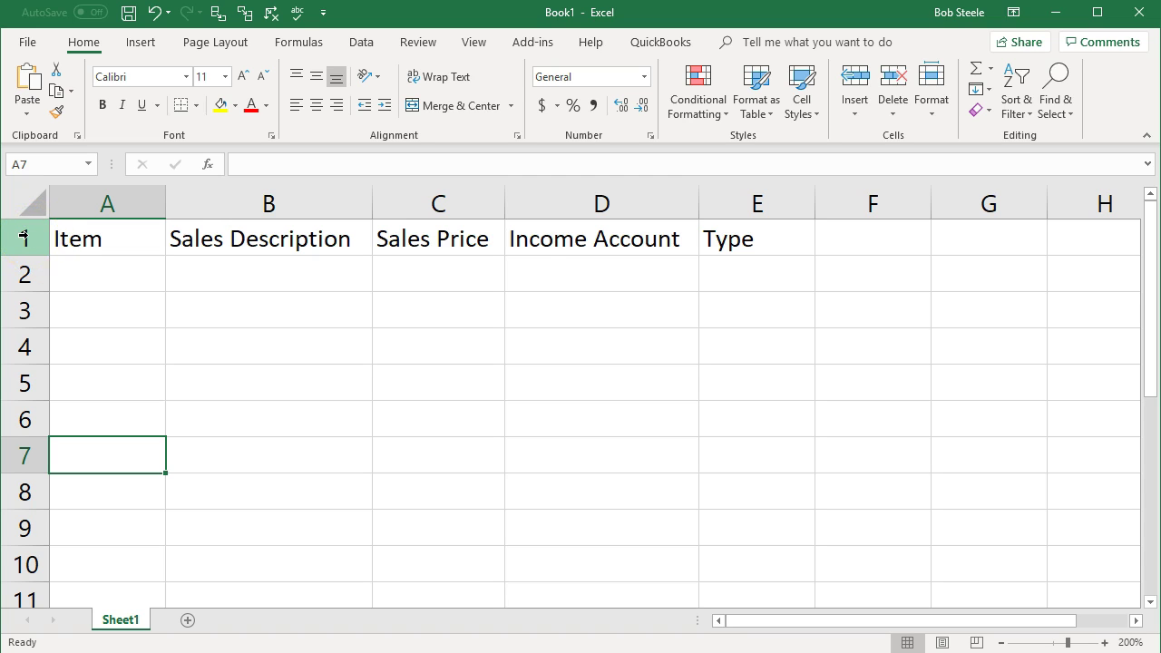
Make the header cells A1 through E1 bold and centre their text
click(94, 239)
drag(94, 238, 722, 229)
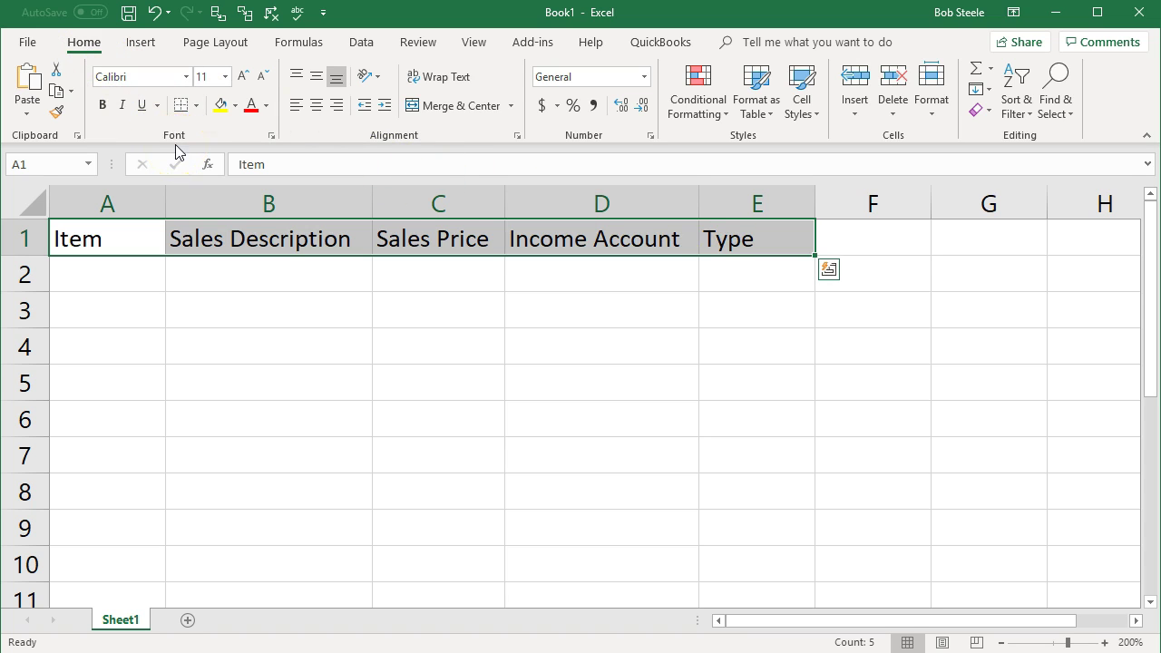
click(104, 109)
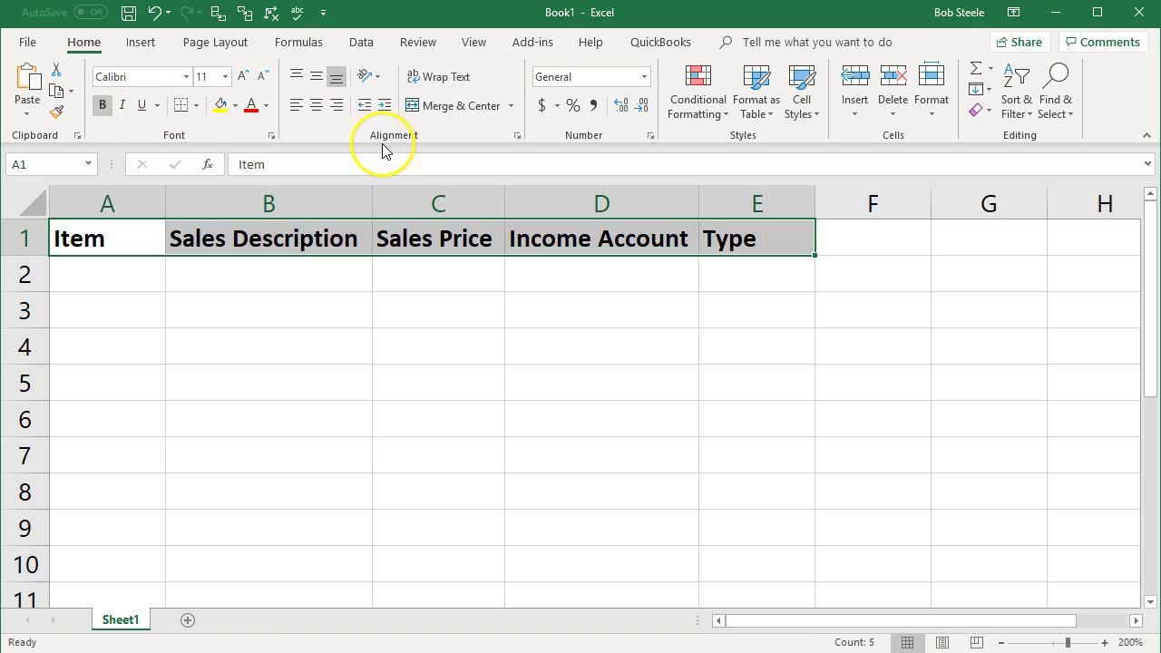
click(317, 106)
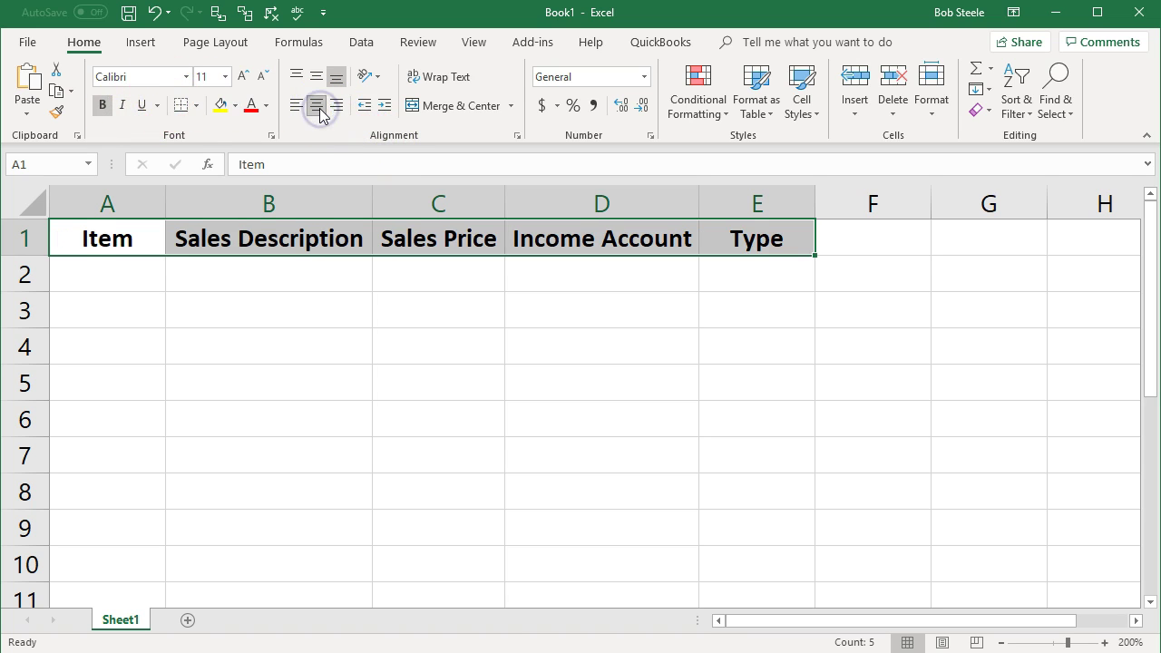
Enter the item name "Diagnostic" in cell A2 below the Item header
click(106, 281)
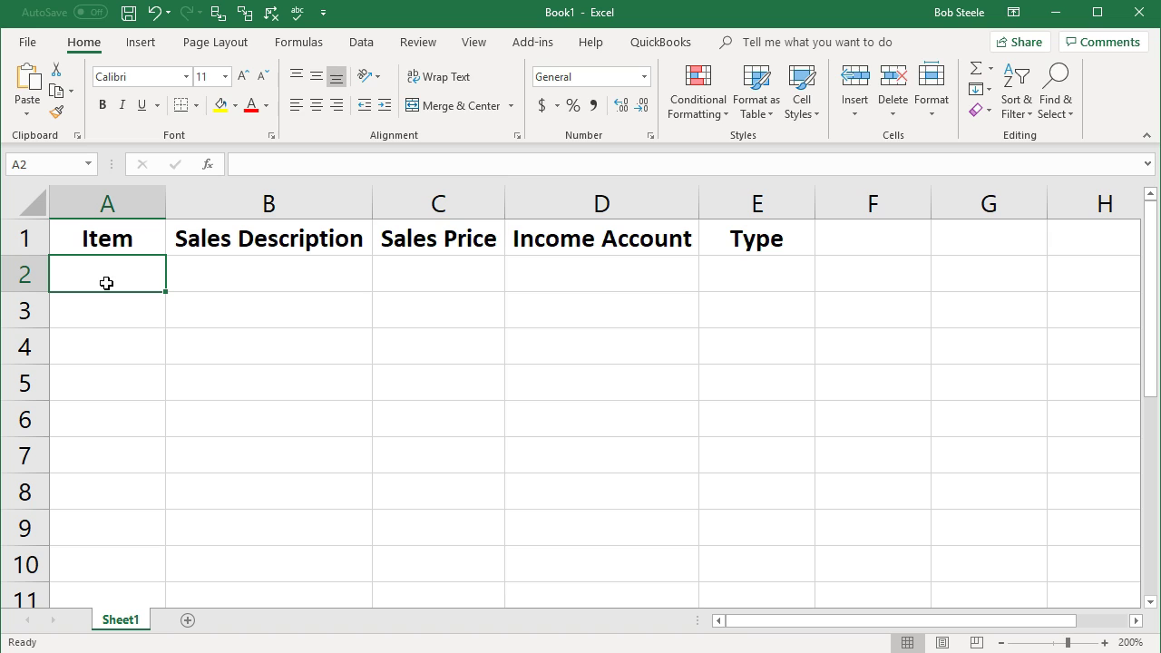
text(Dia)
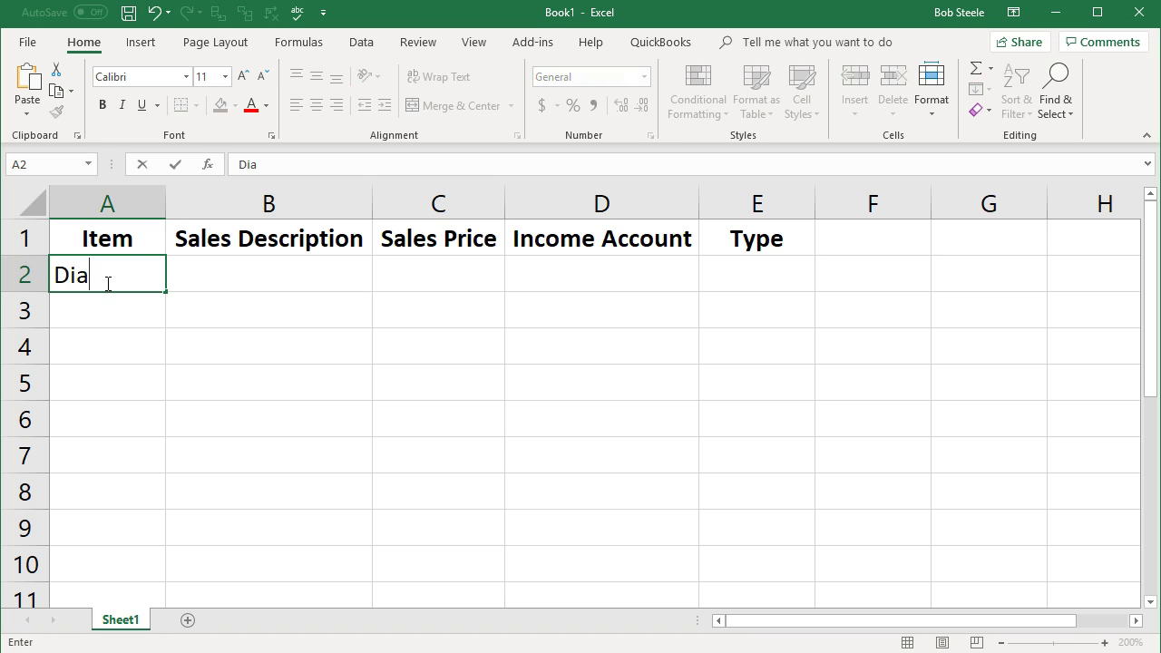
text(gnostic)
key(Return)
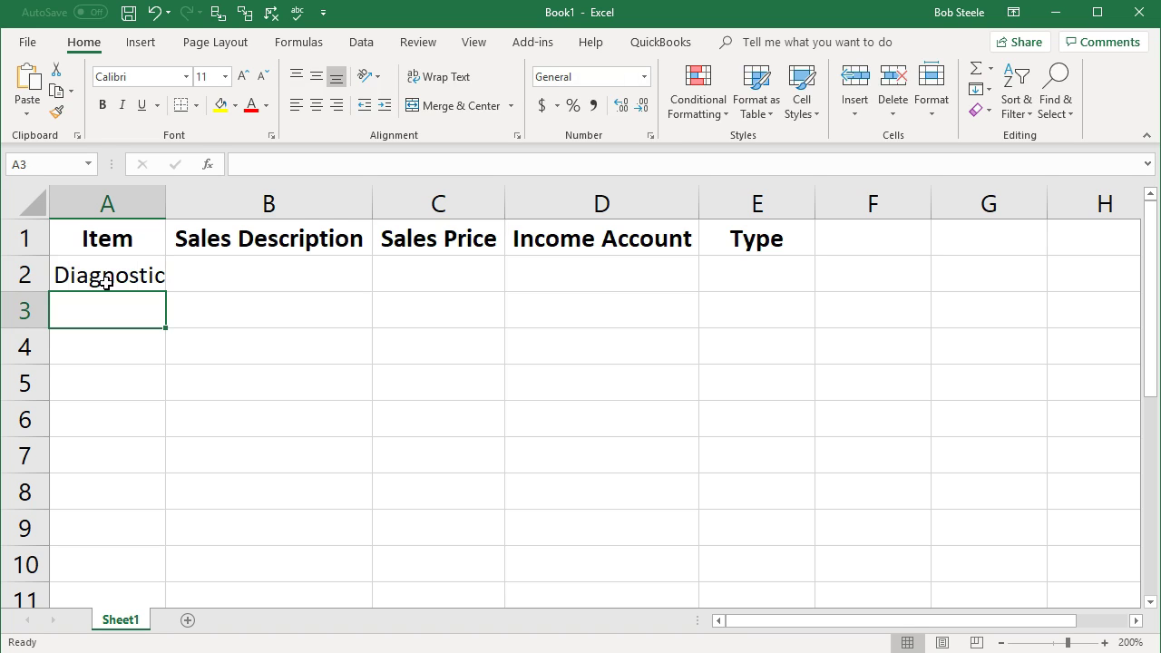
Copy the item name from cell A2 into the Sales Description cell B2
key(Up)
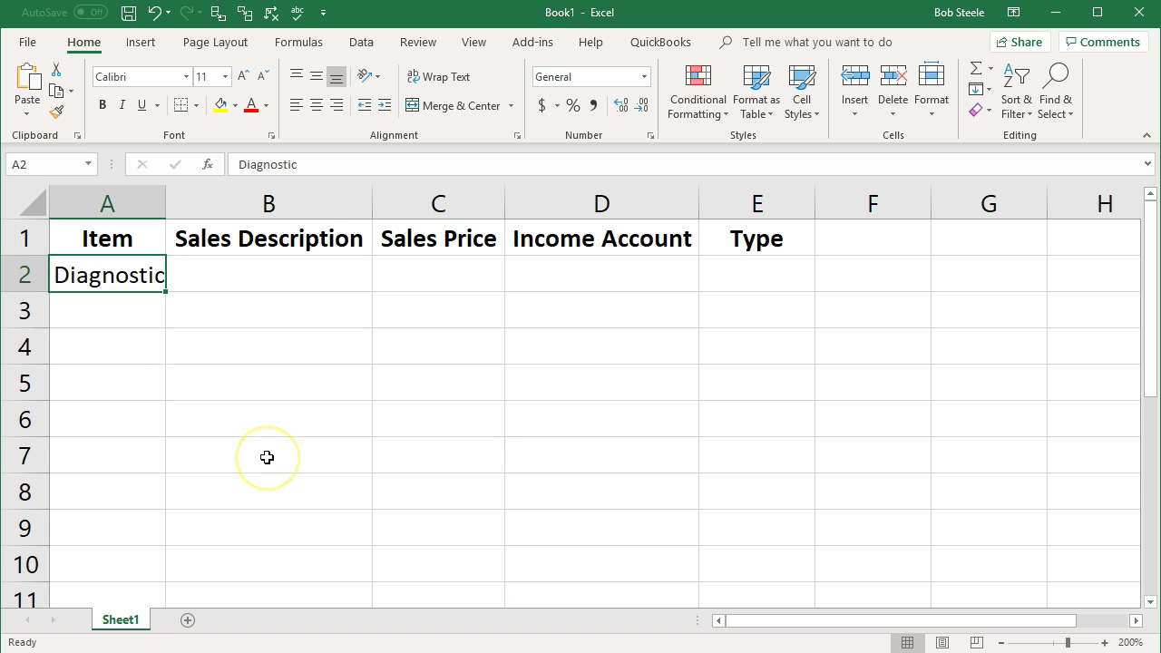
key(Right)
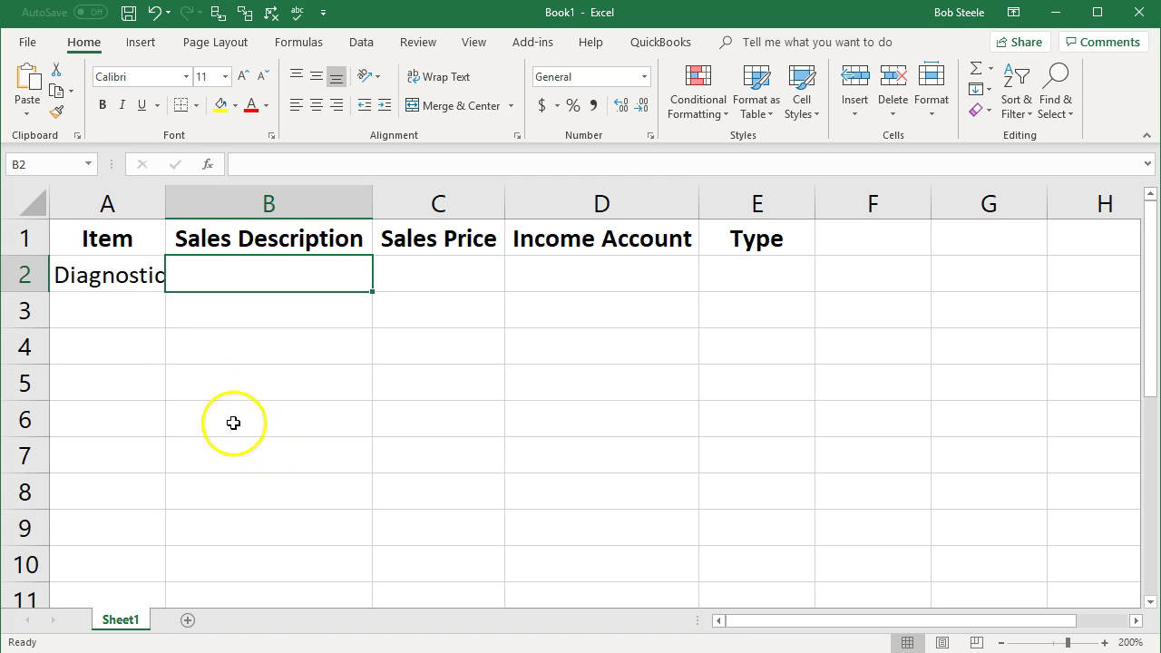
click(115, 278)
right_click(114, 278)
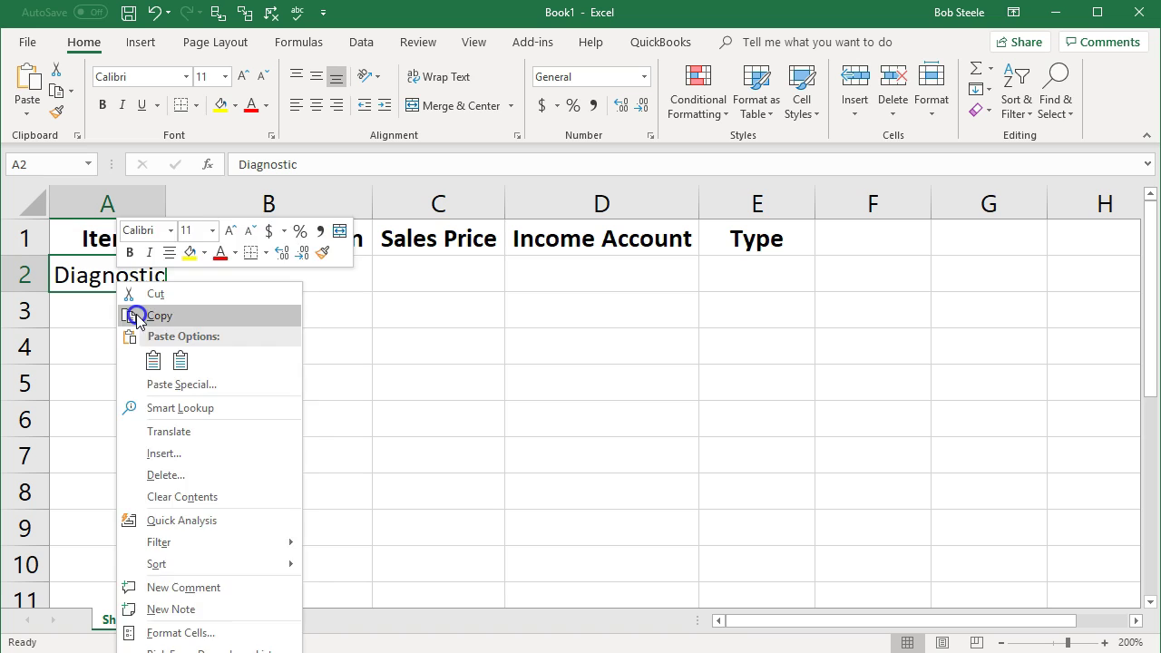
click(126, 315)
click(218, 278)
right_click(218, 277)
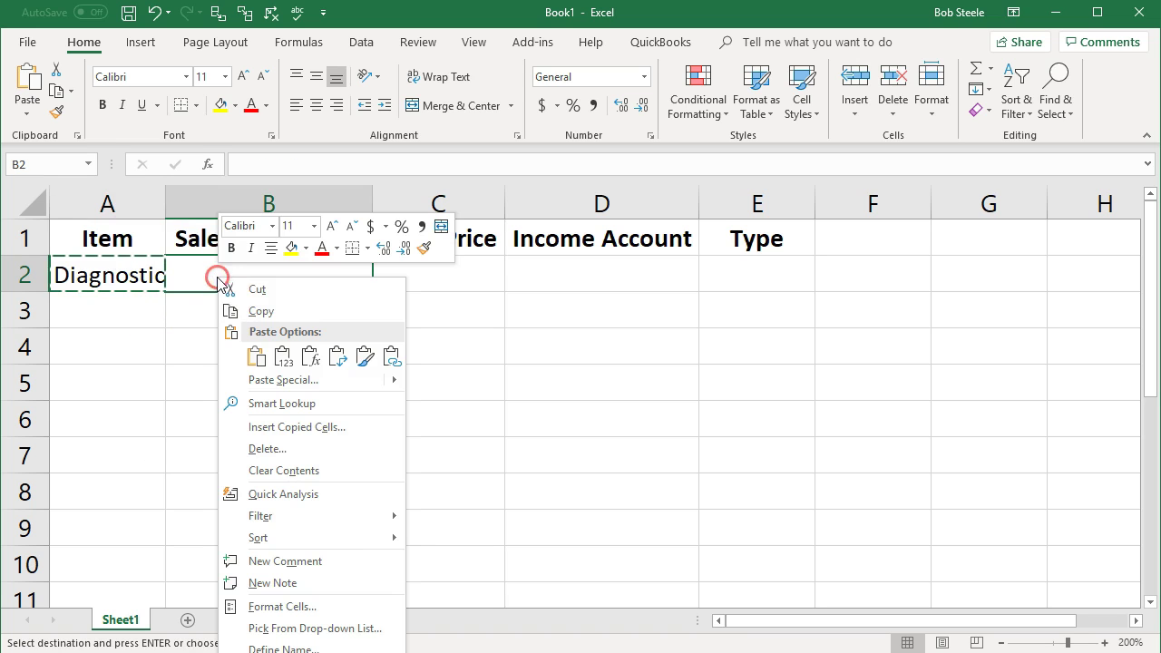
click(254, 354)
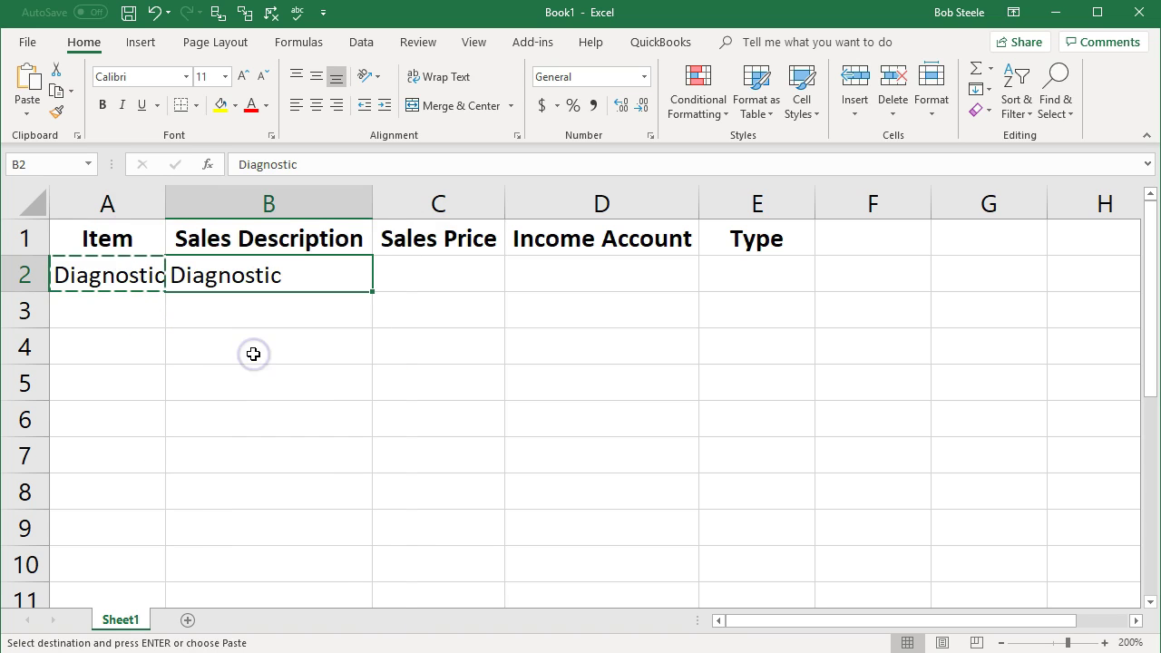
Enter a sales price of 68 for the Diagnostic item in cell C2
key(Tab)
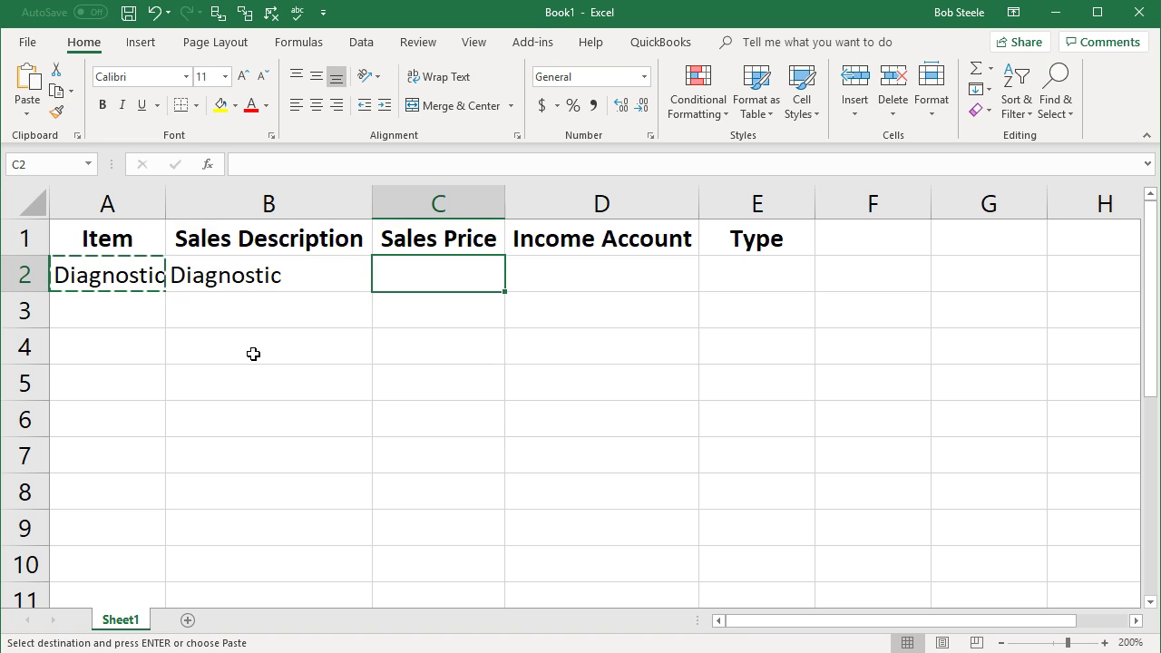
text(68)
key(Tab)
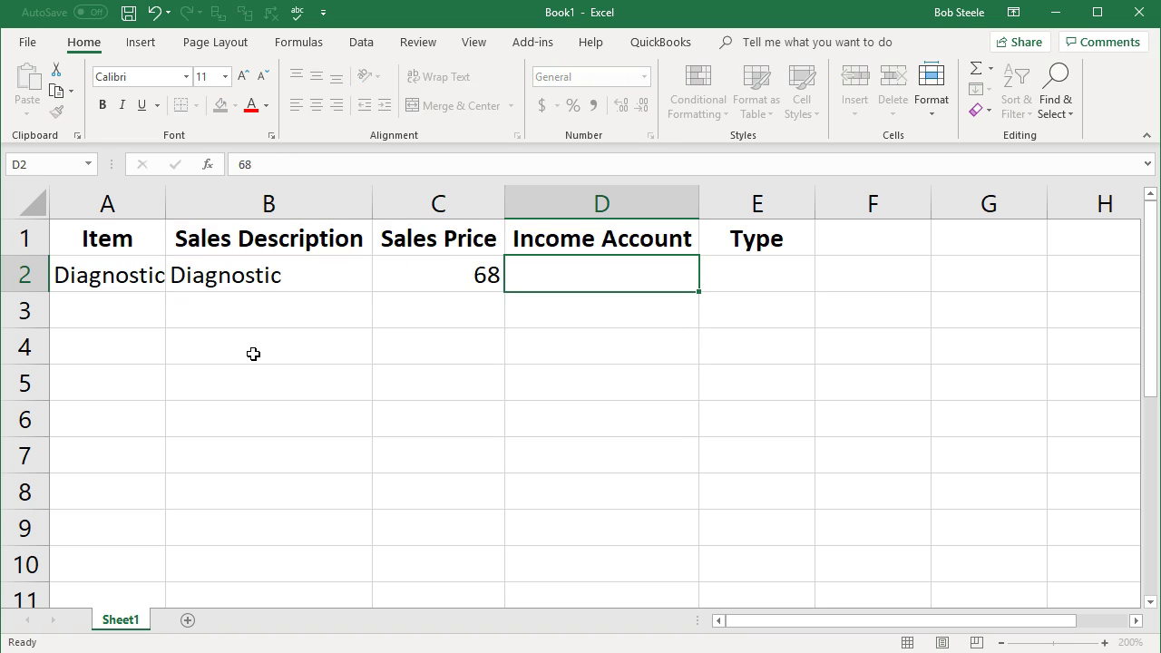
Format the whole Sales Price column as Number with 0 decimal places and negative numbers in black parentheses
click(451, 273)
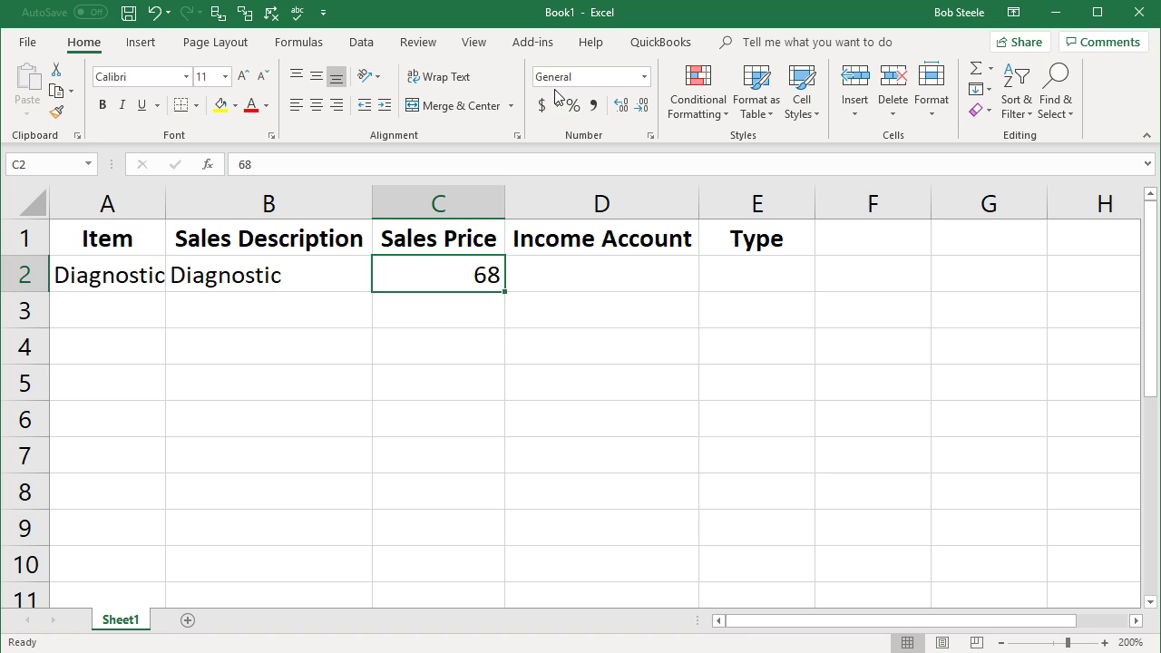
click(457, 205)
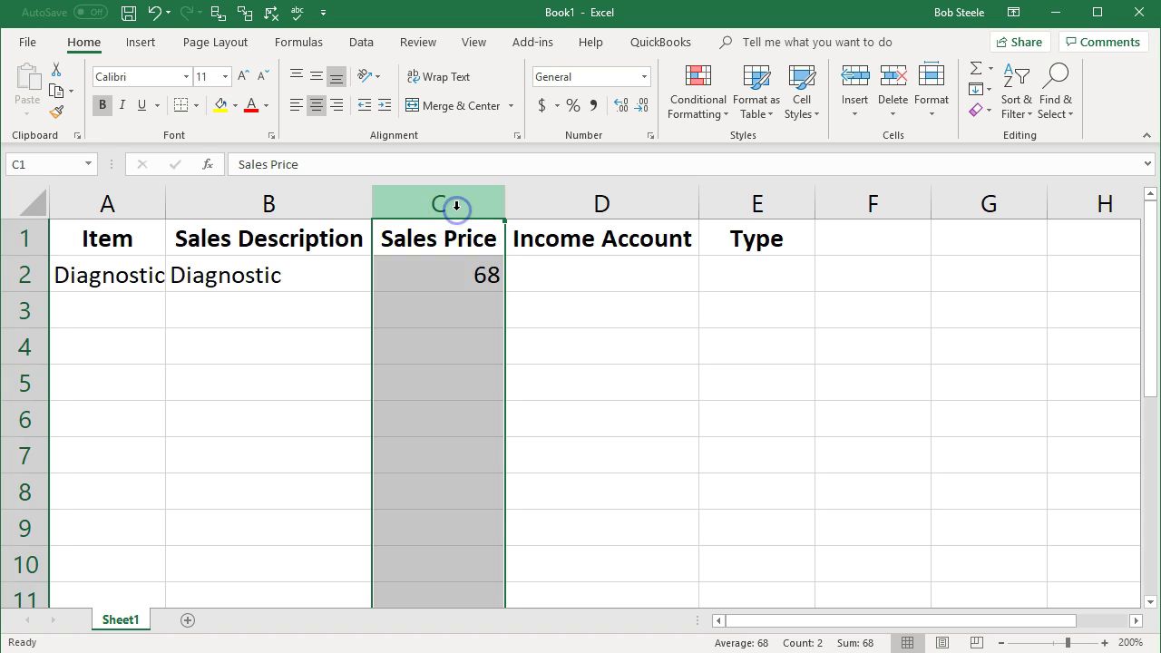
right_click(443, 281)
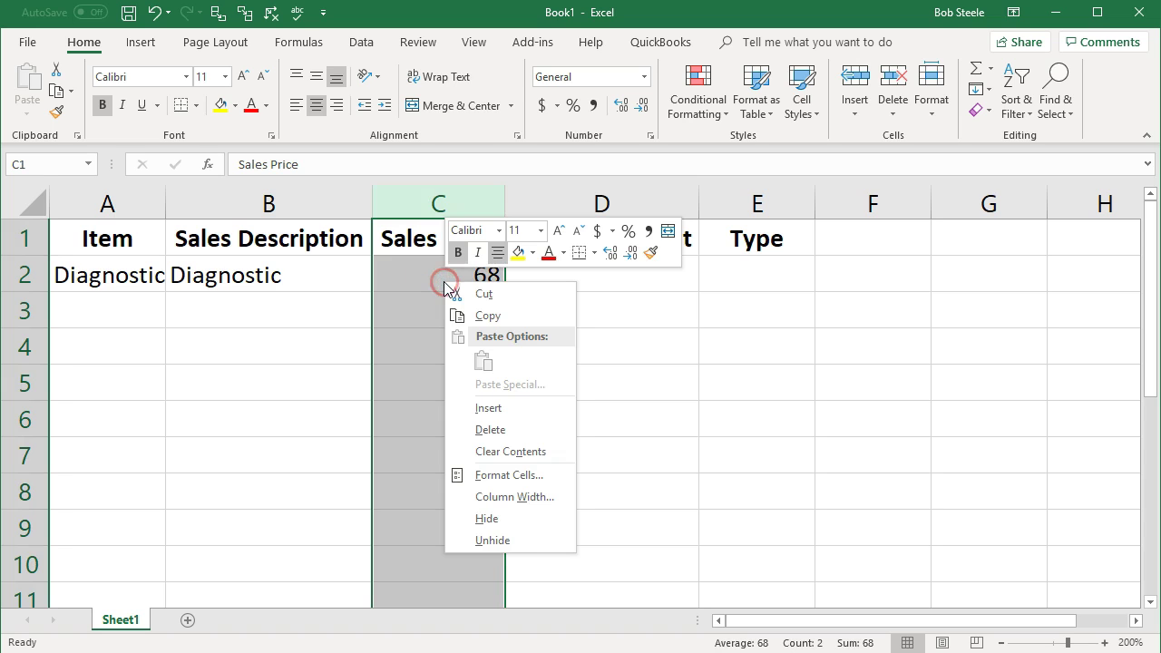
click(497, 472)
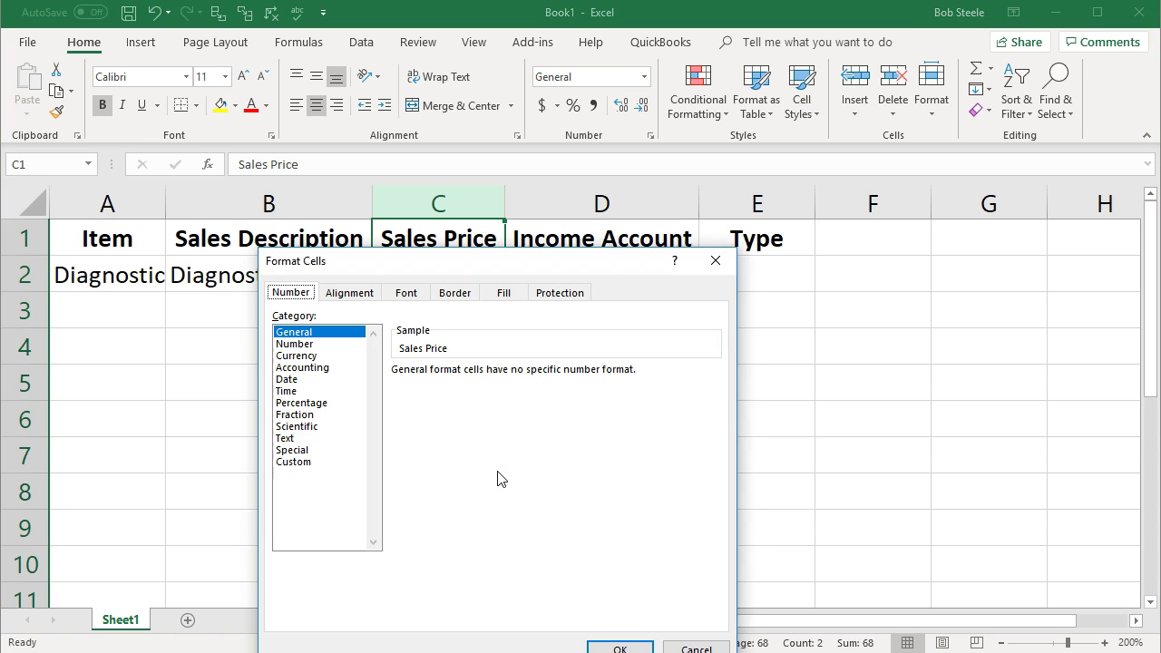
click(305, 345)
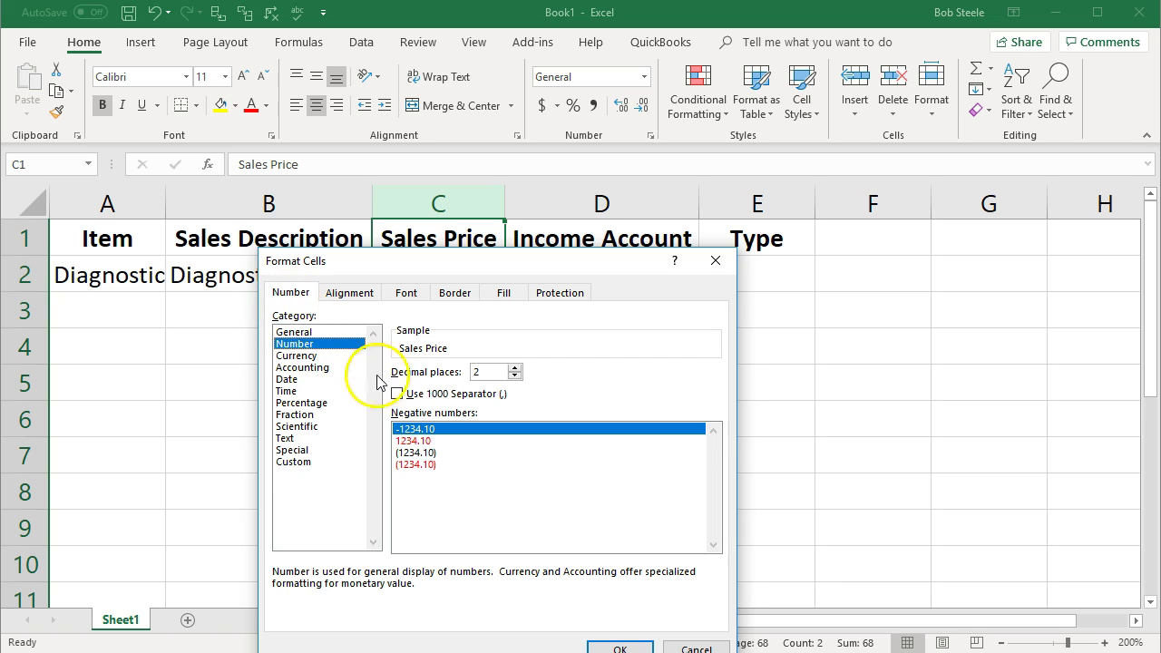
click(515, 379)
click(514, 378)
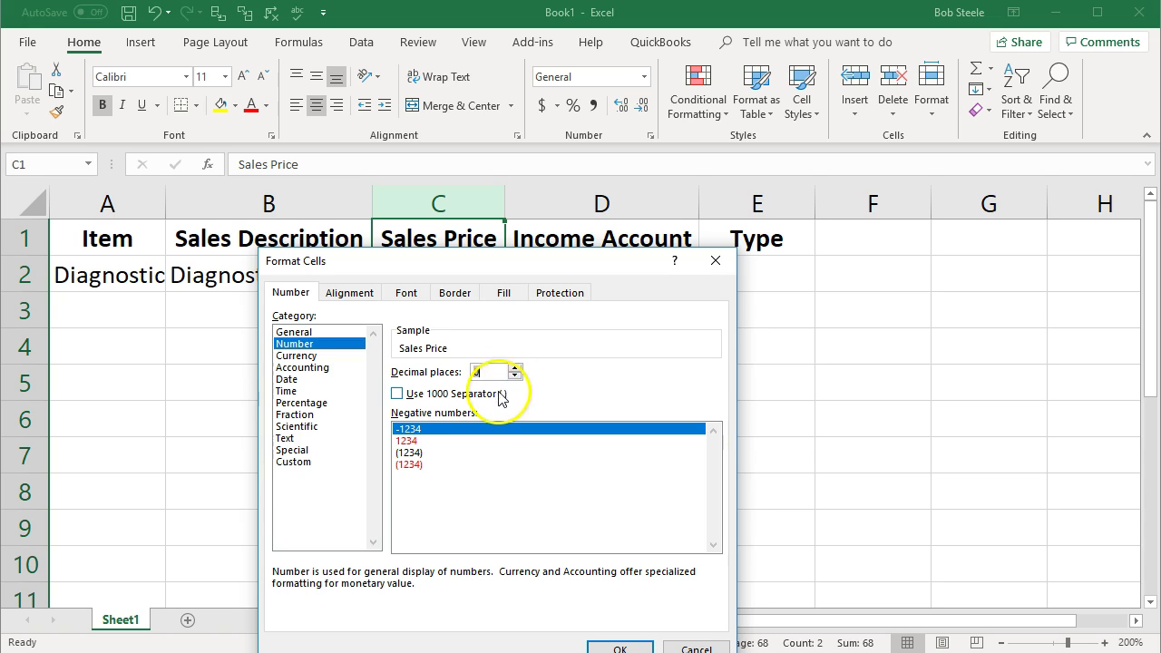
click(426, 452)
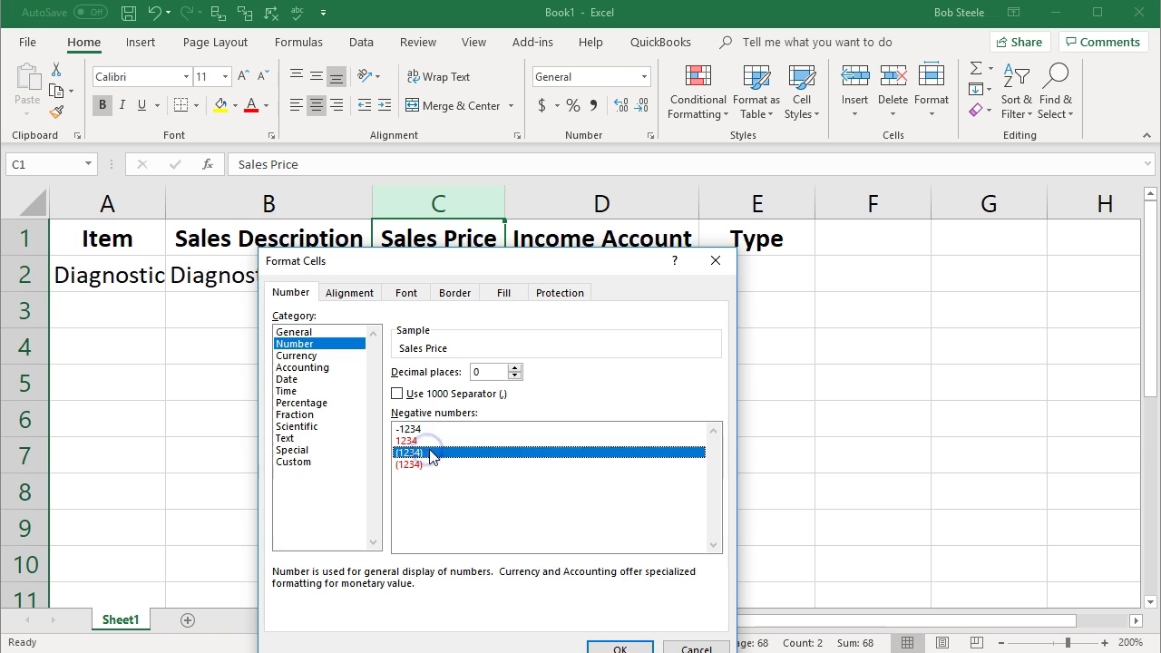
drag(536, 272, 523, 208)
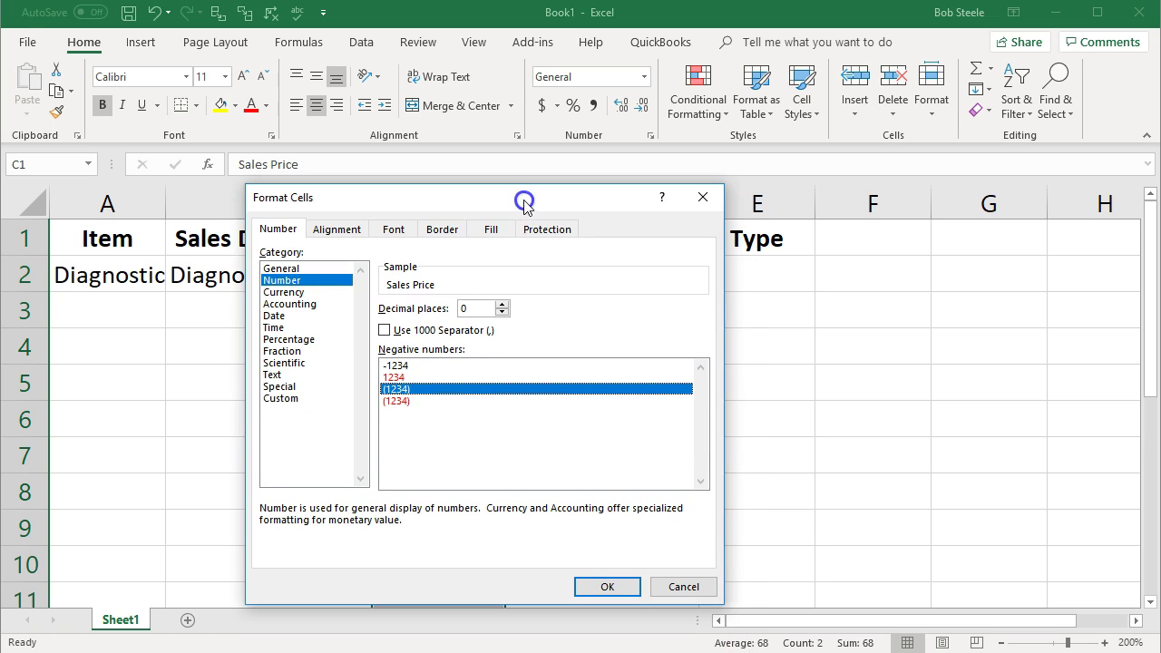
click(602, 583)
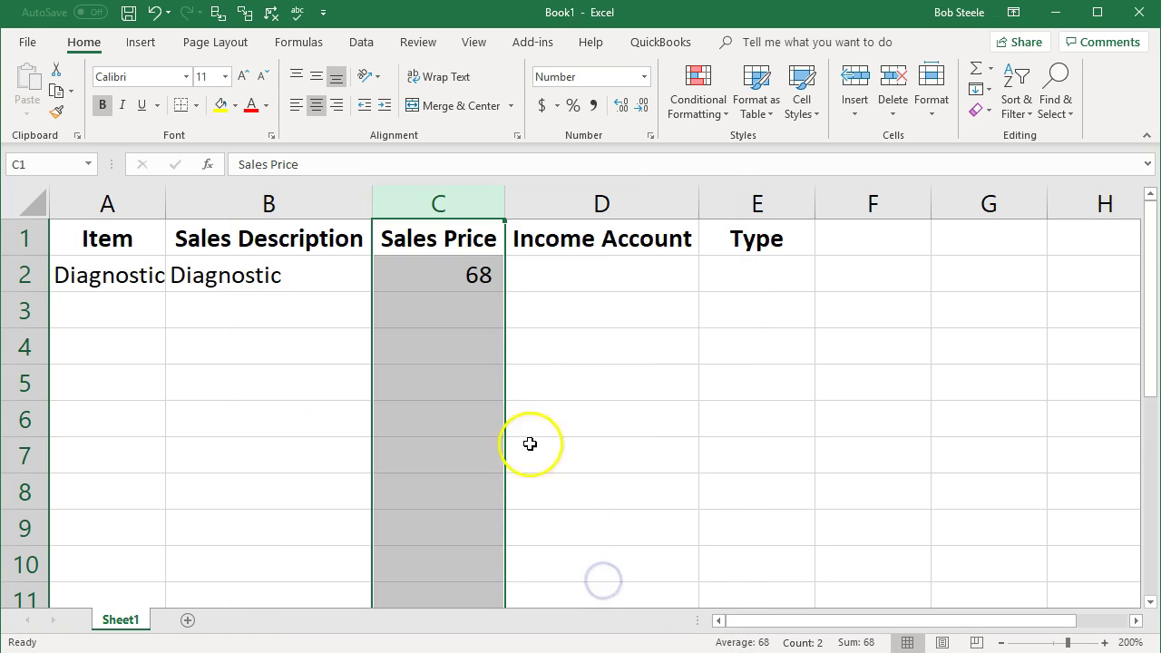
click(474, 346)
click(479, 286)
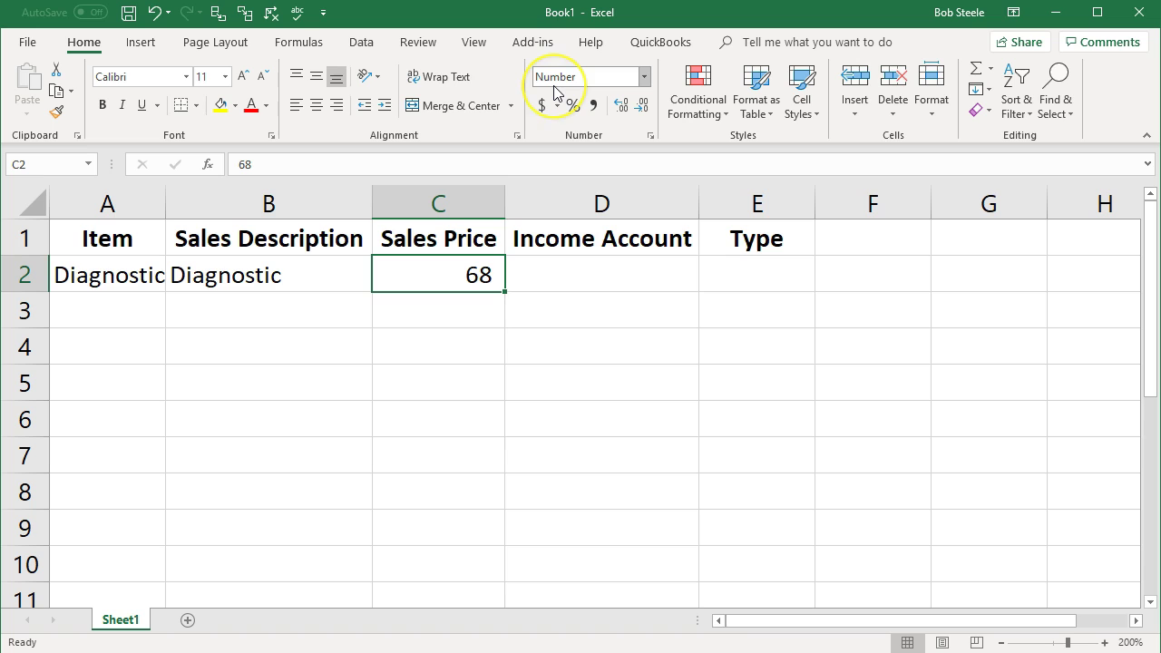
Enter "Service" as the Diagnostic item's income account in cell D2
click(536, 277)
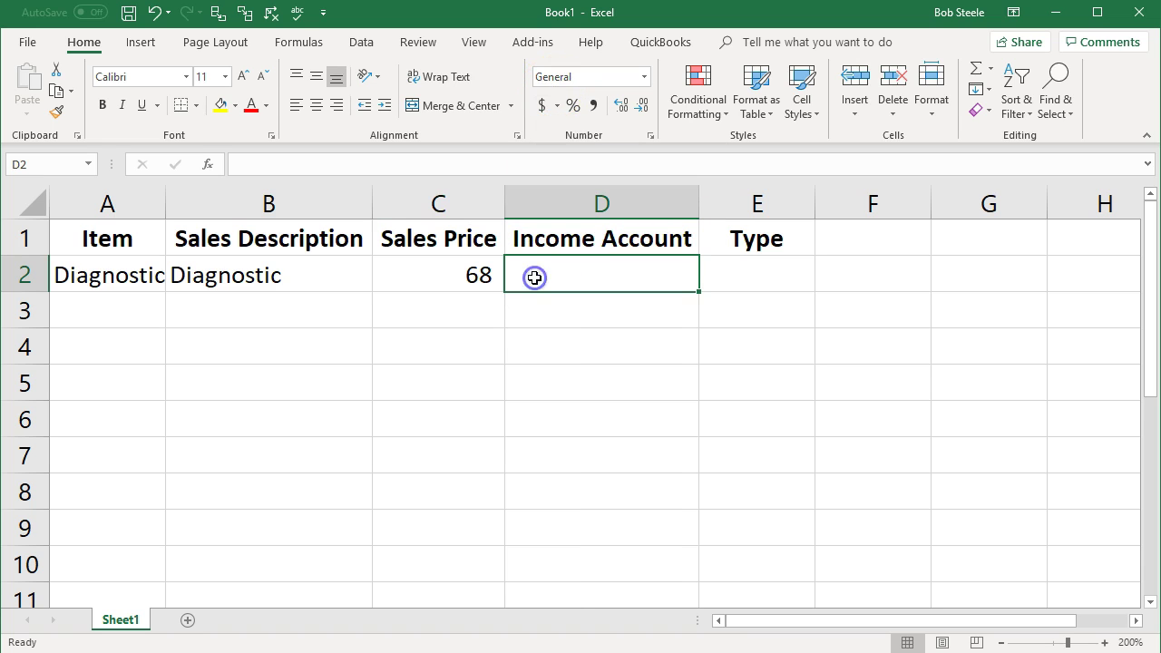
text(Service)
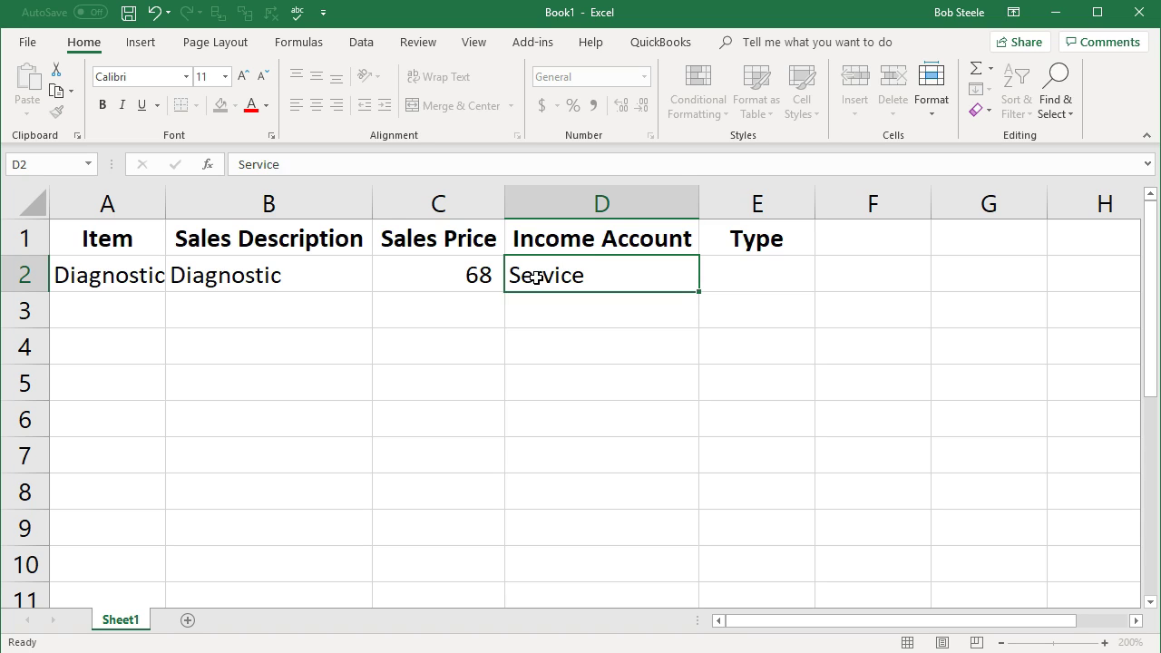
key(Tab)
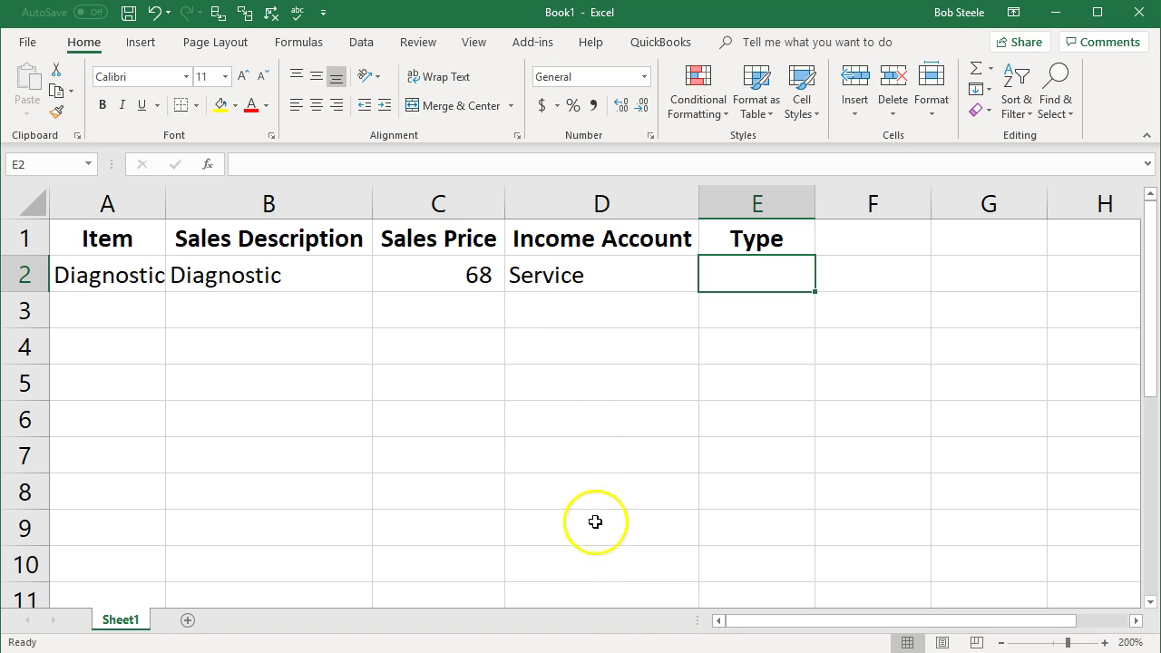
Switch to QuickBooks Online, close the Product/Service information form, and open the Chart of Accounts
mouse_move(511, 652)
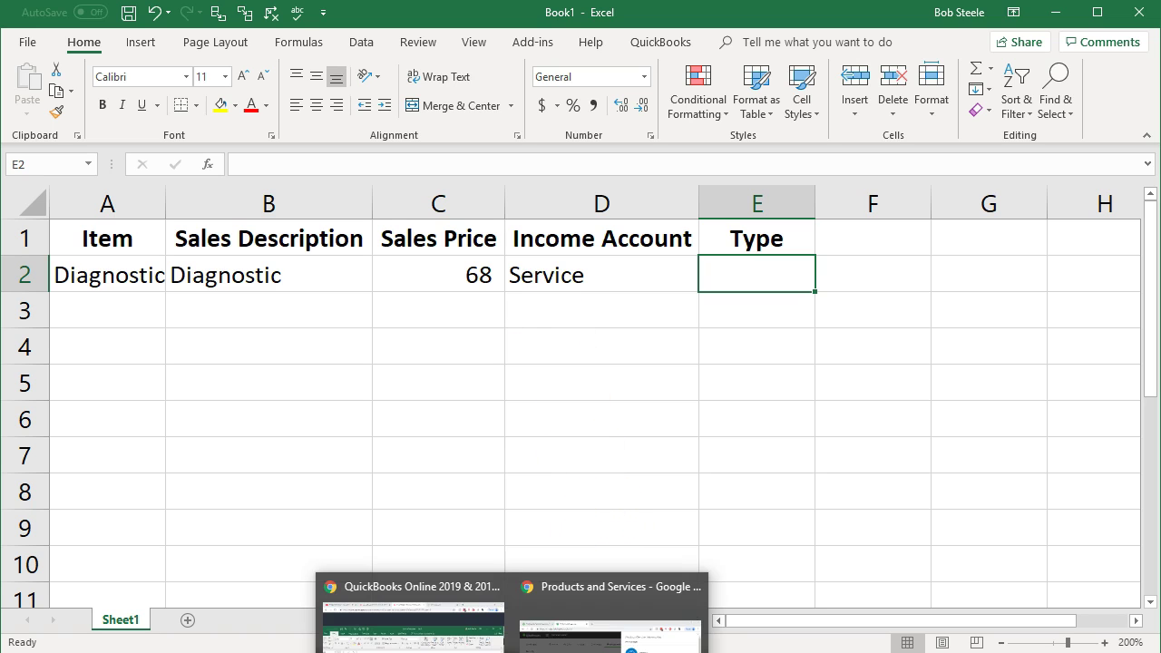
click(609, 635)
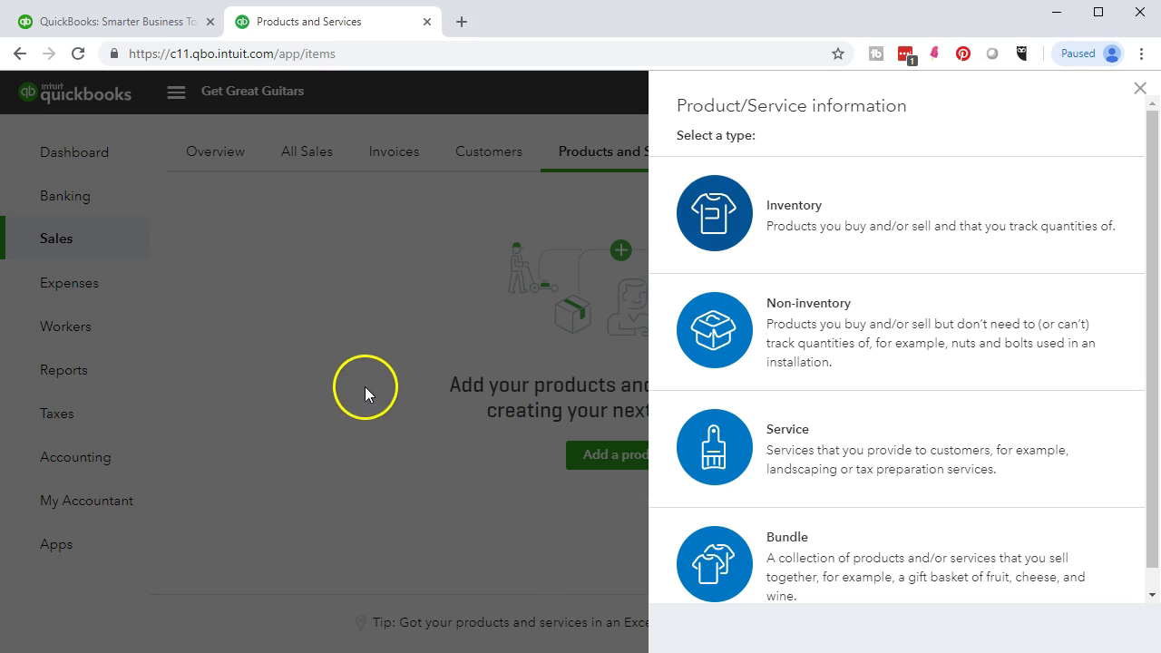
click(1139, 88)
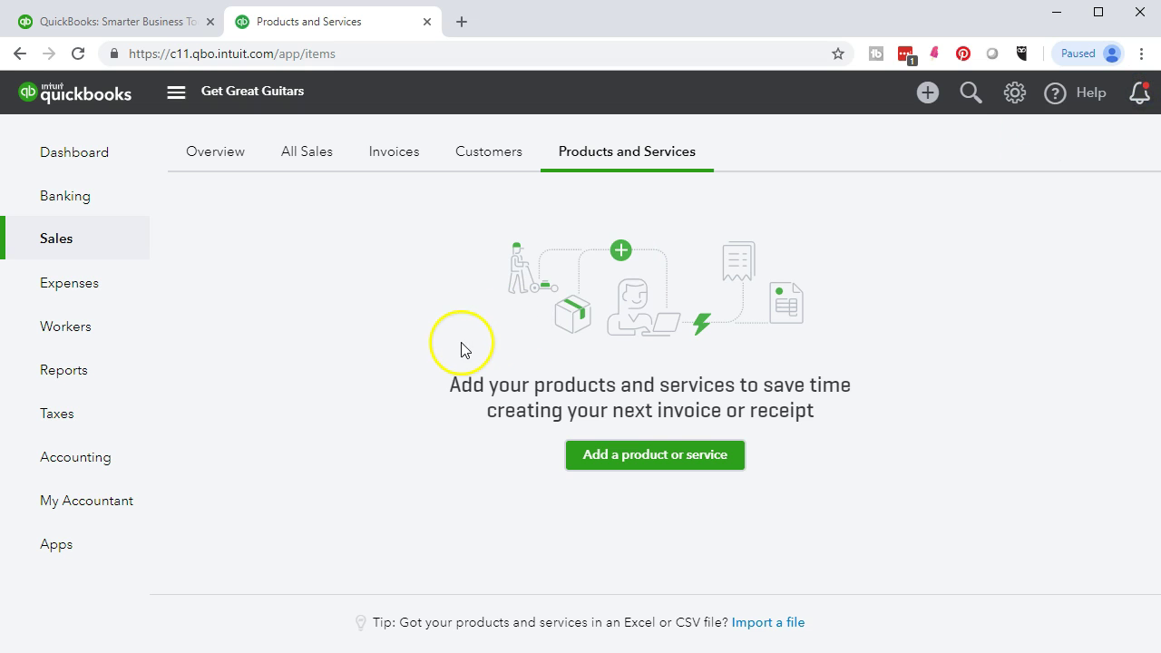
click(109, 467)
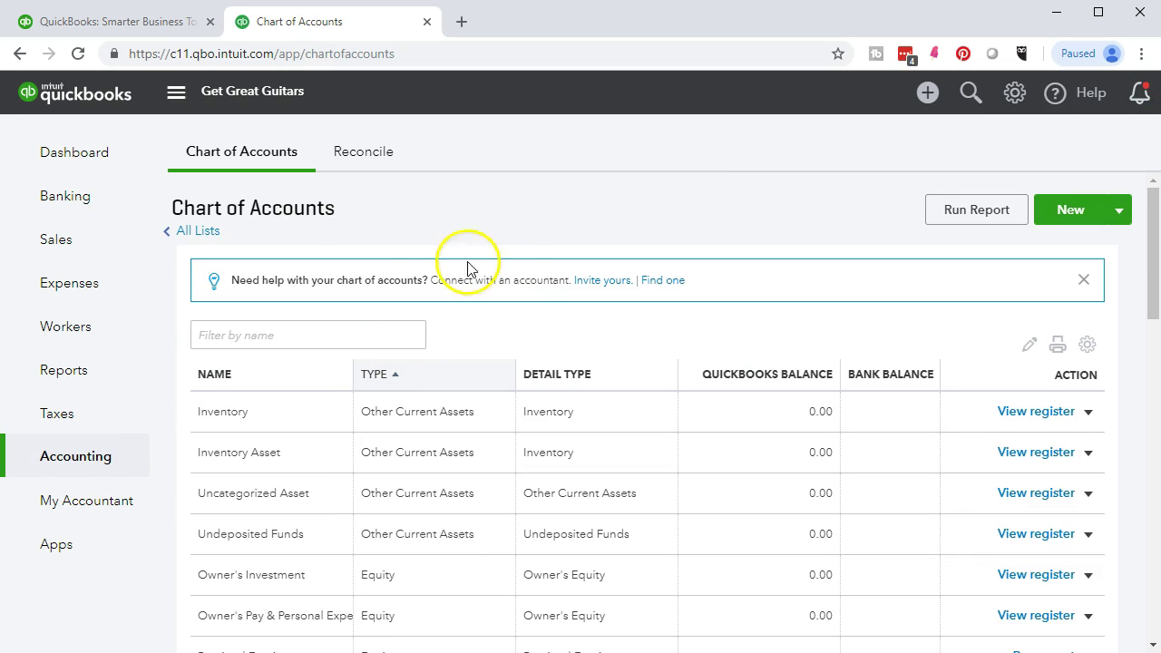
click(199, 234)
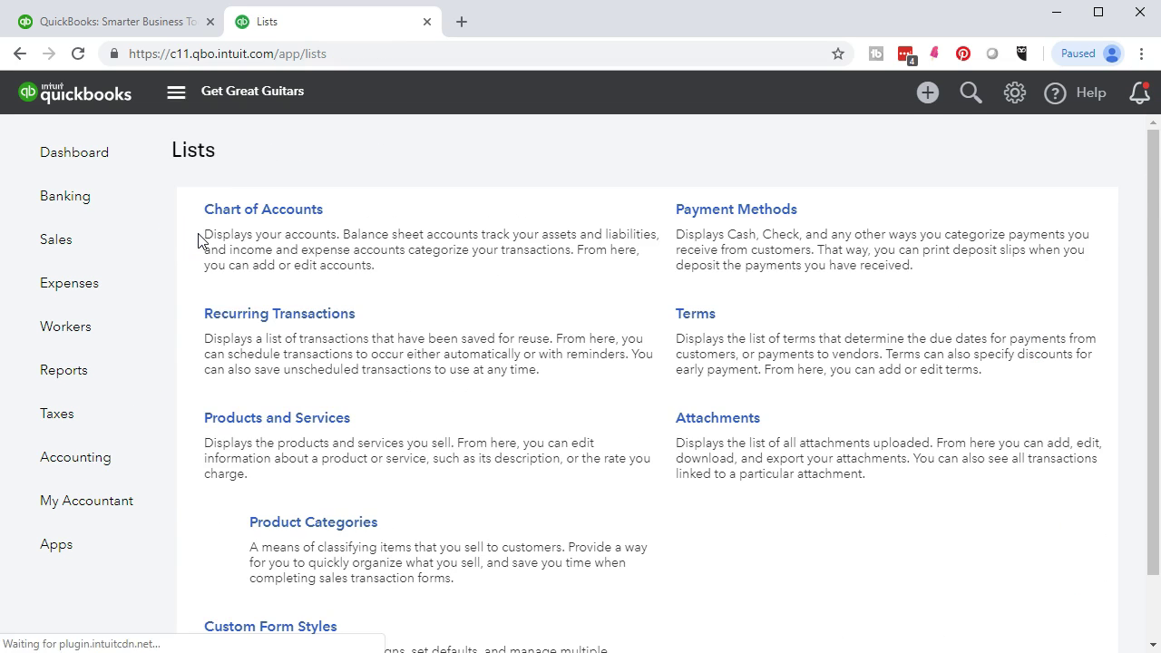
click(262, 208)
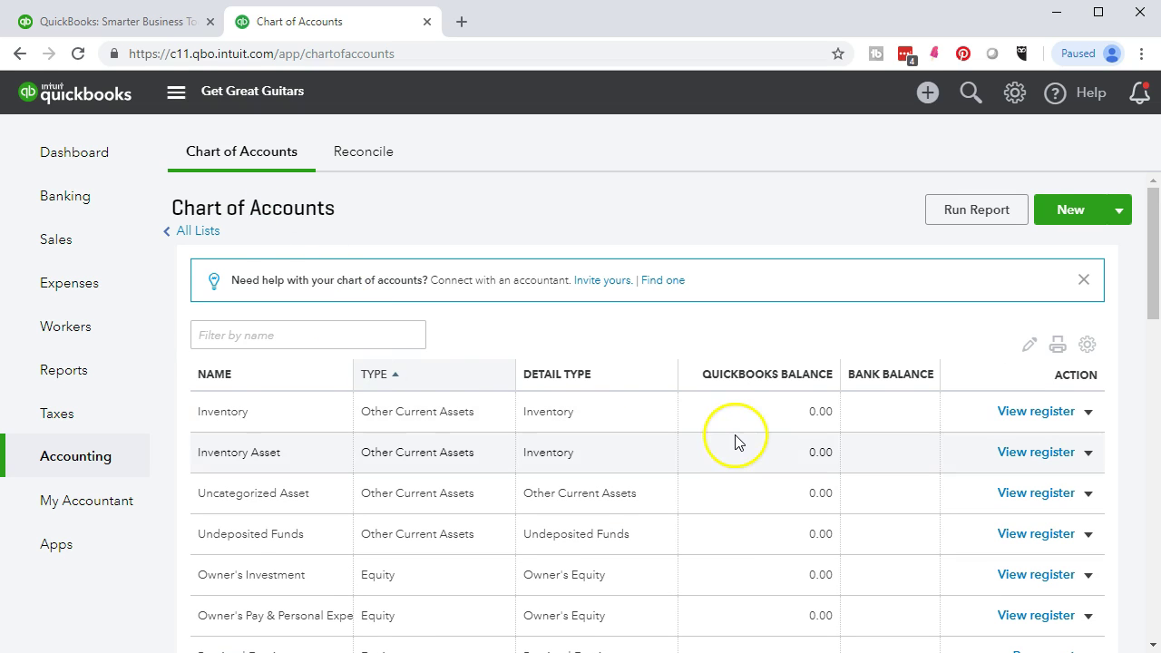
Look through the income accounts in the Chart of Accounts for one suited to service sales
scroll(737, 442, down, 1)
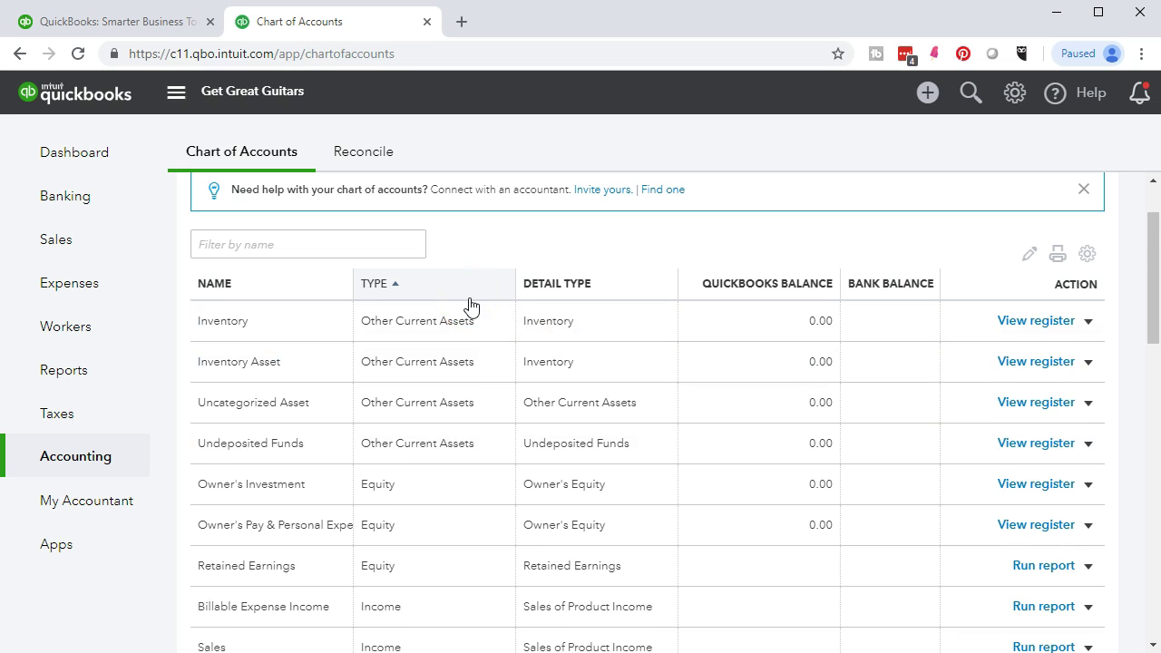
scroll(470, 306, down, 2)
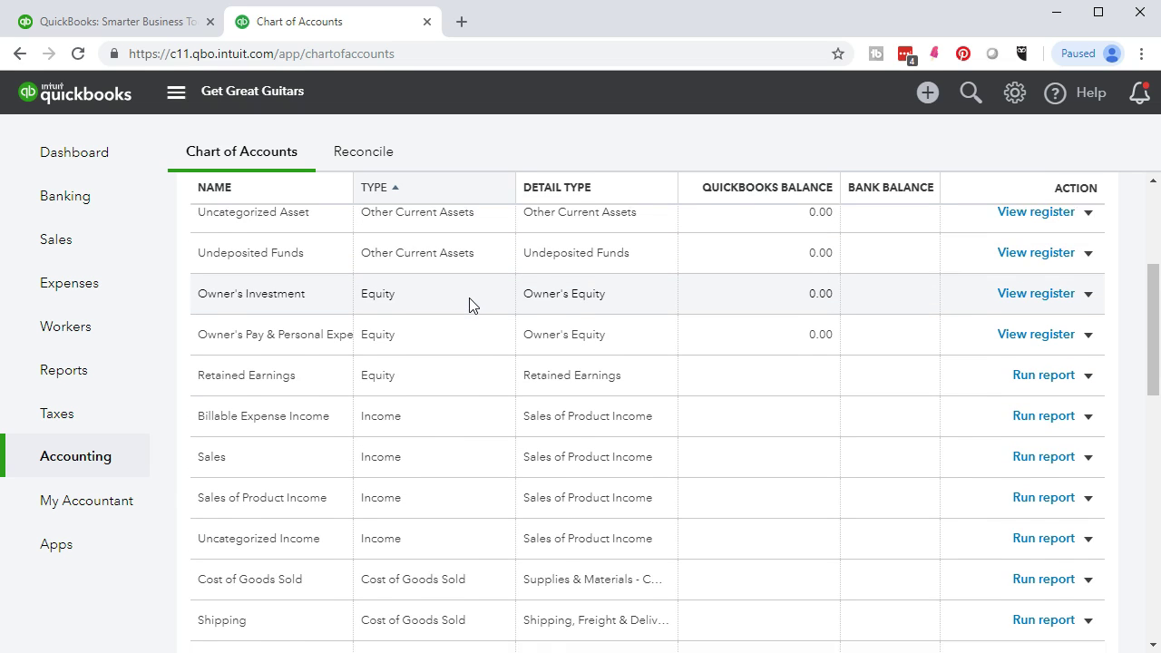
scroll(458, 322, down, 1)
click(444, 340)
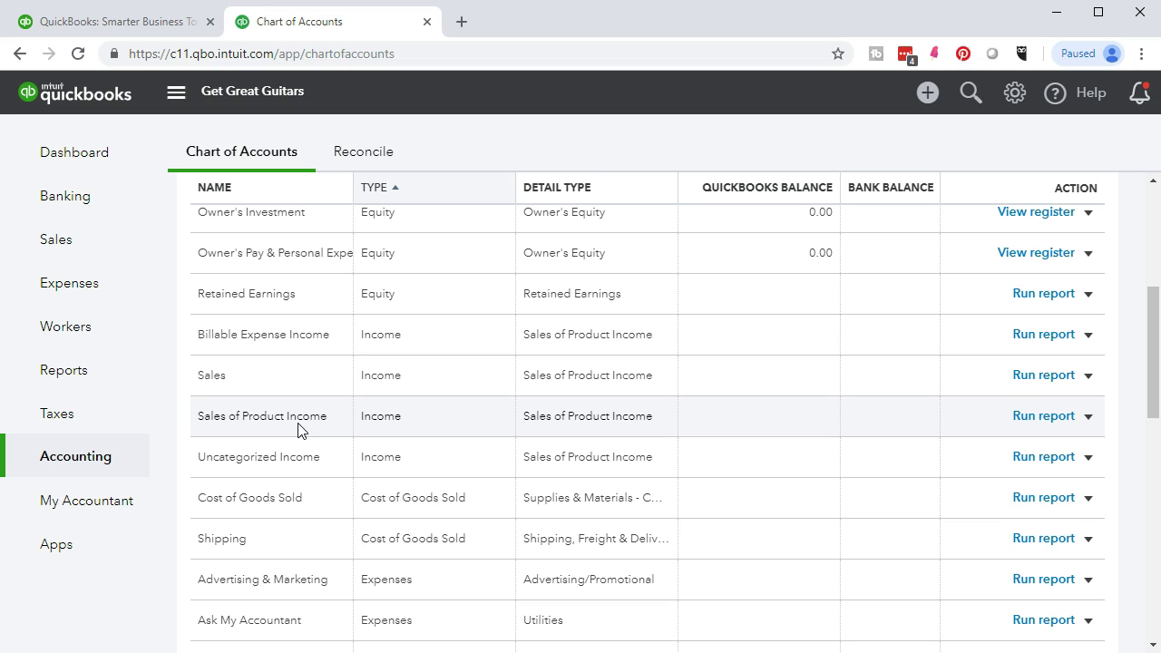
scroll(299, 430, up, 3)
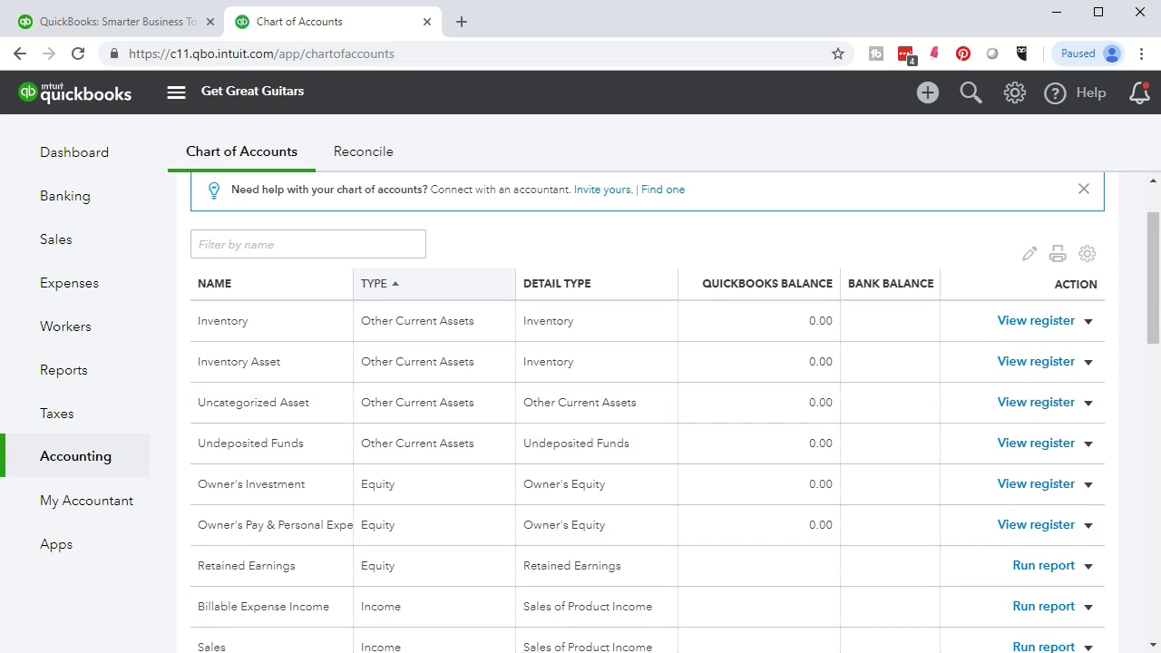
scroll(1024, 267, up, 1)
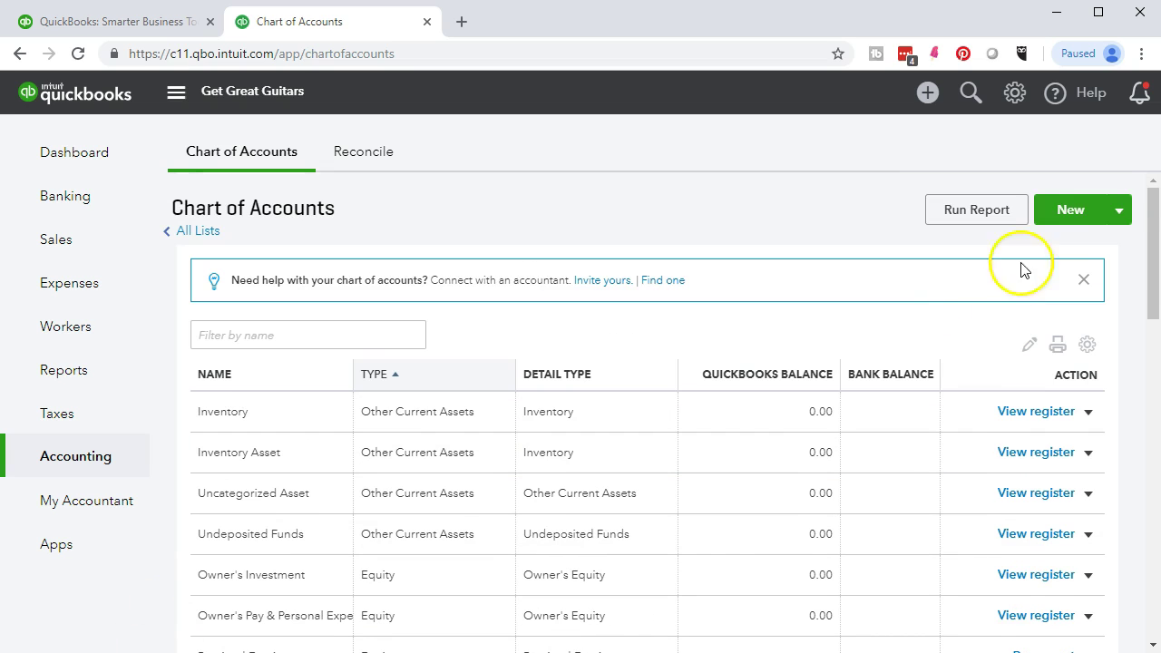
Start a new account with account type Income and detail type Service/Fee Income
click(1078, 218)
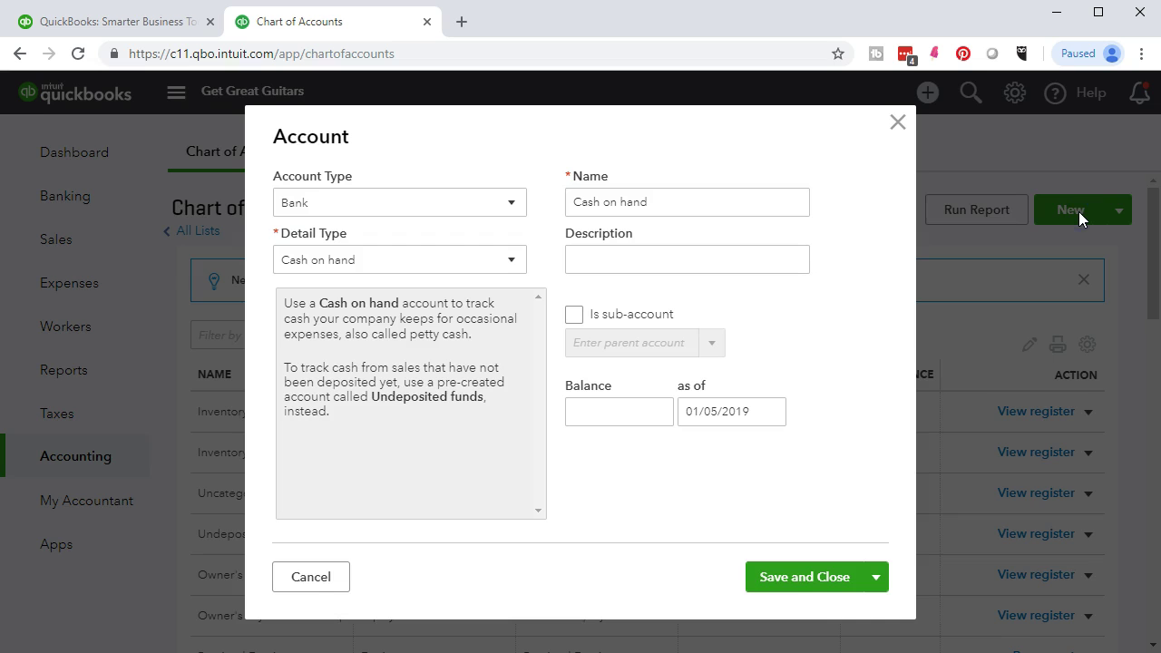
click(511, 207)
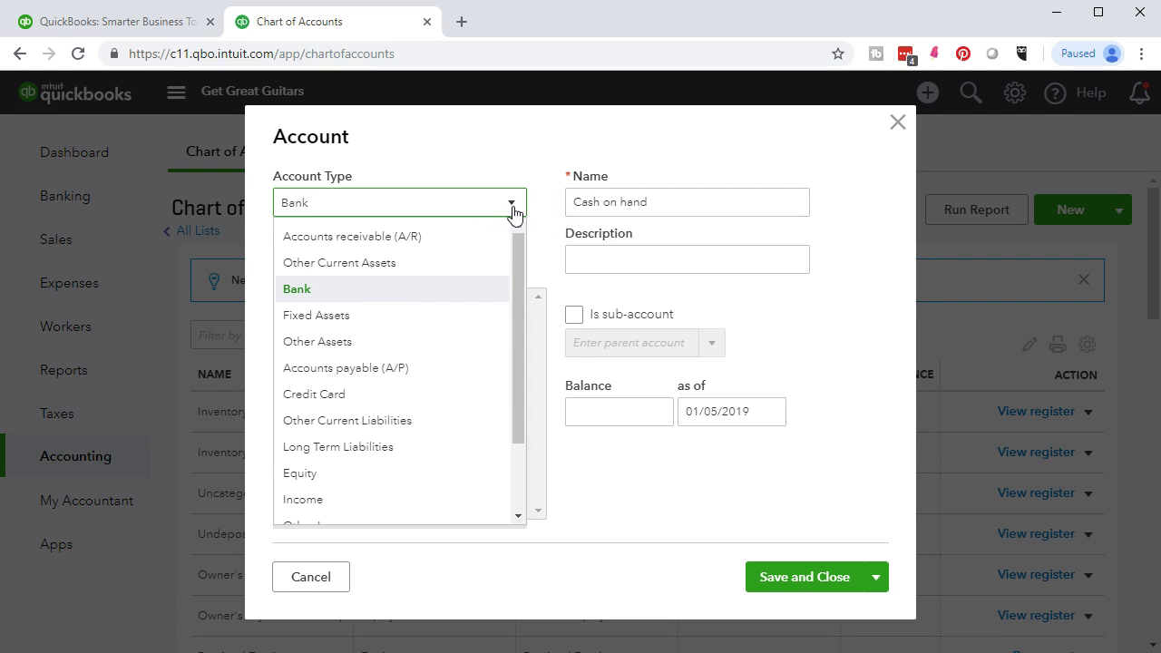
scroll(490, 367, down, 2)
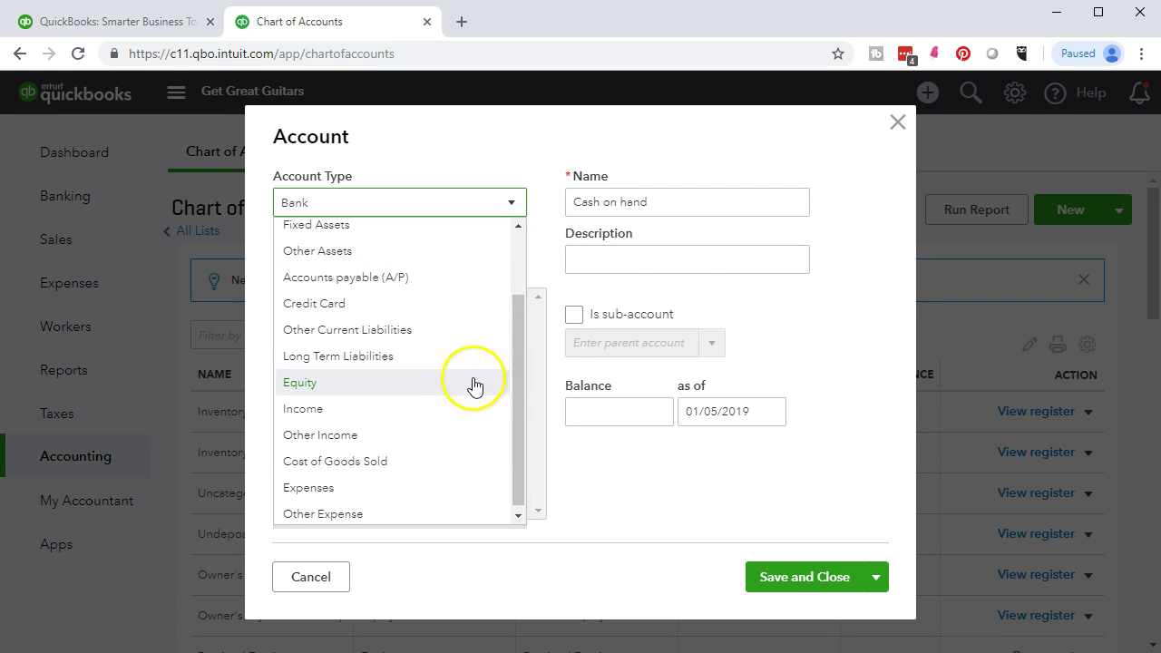
click(386, 413)
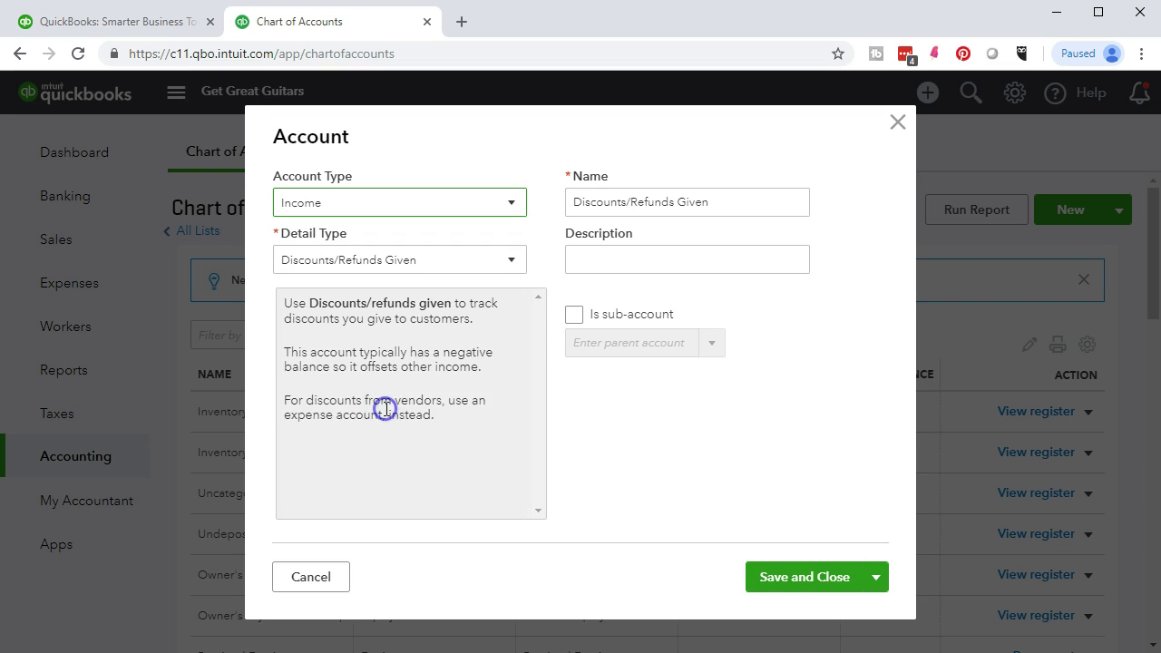
click(513, 262)
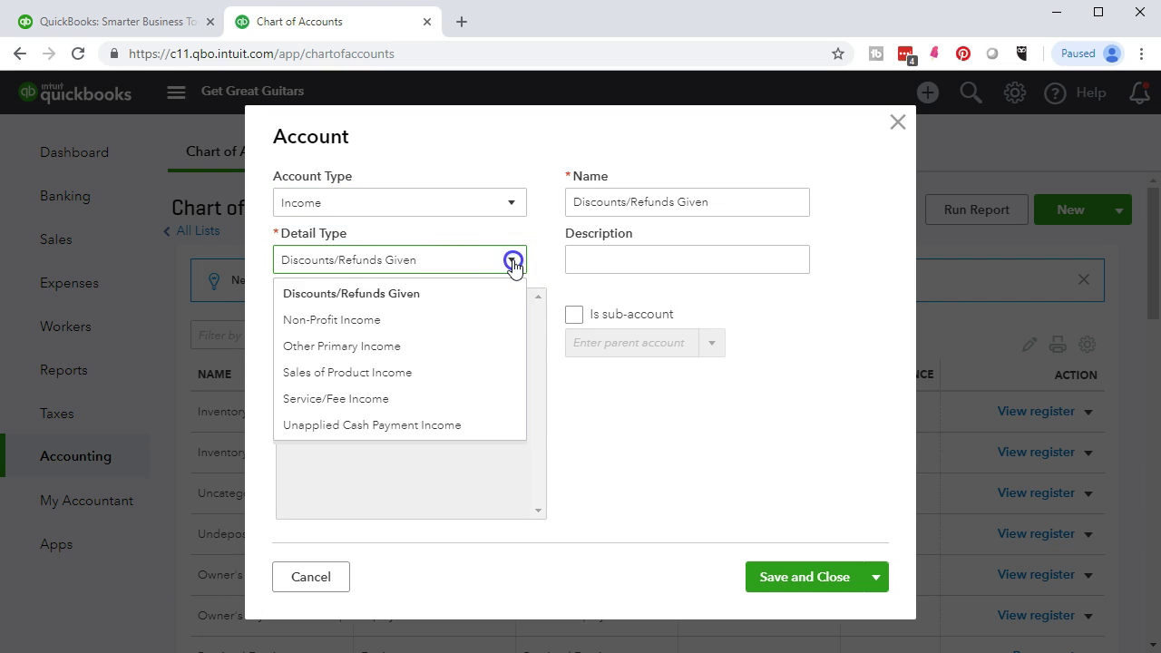
click(448, 400)
Name the new income account "Service", save it, and check for it in the account list
click(703, 204)
click(703, 204)
key(BackSpace)
key(BackSpace)
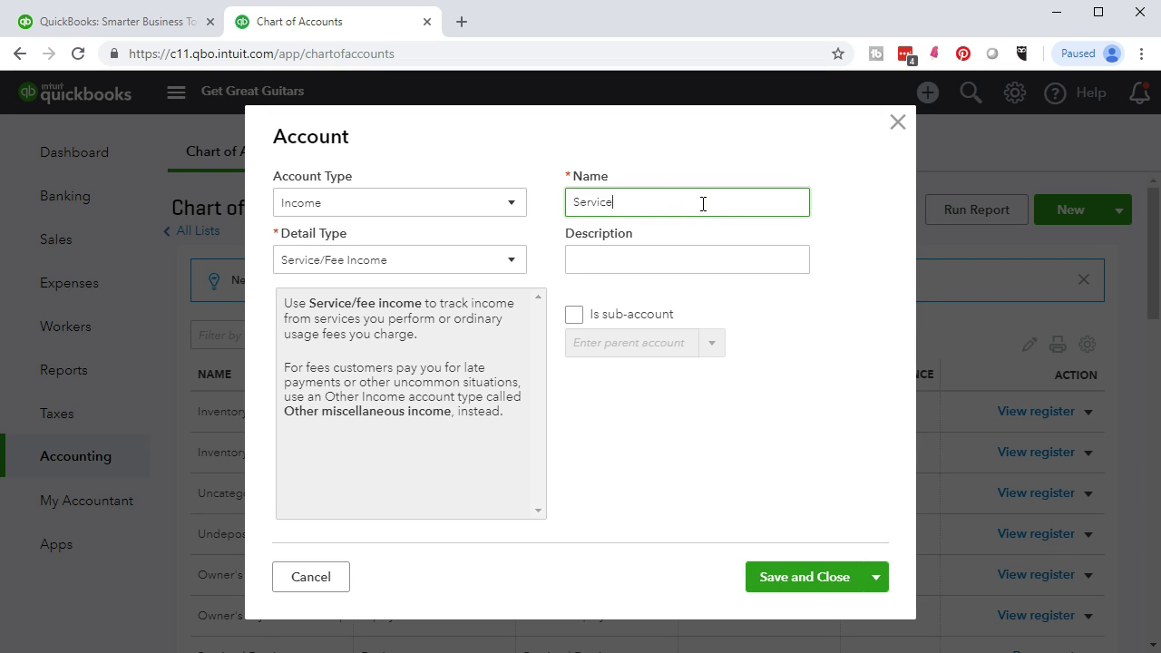
click(597, 265)
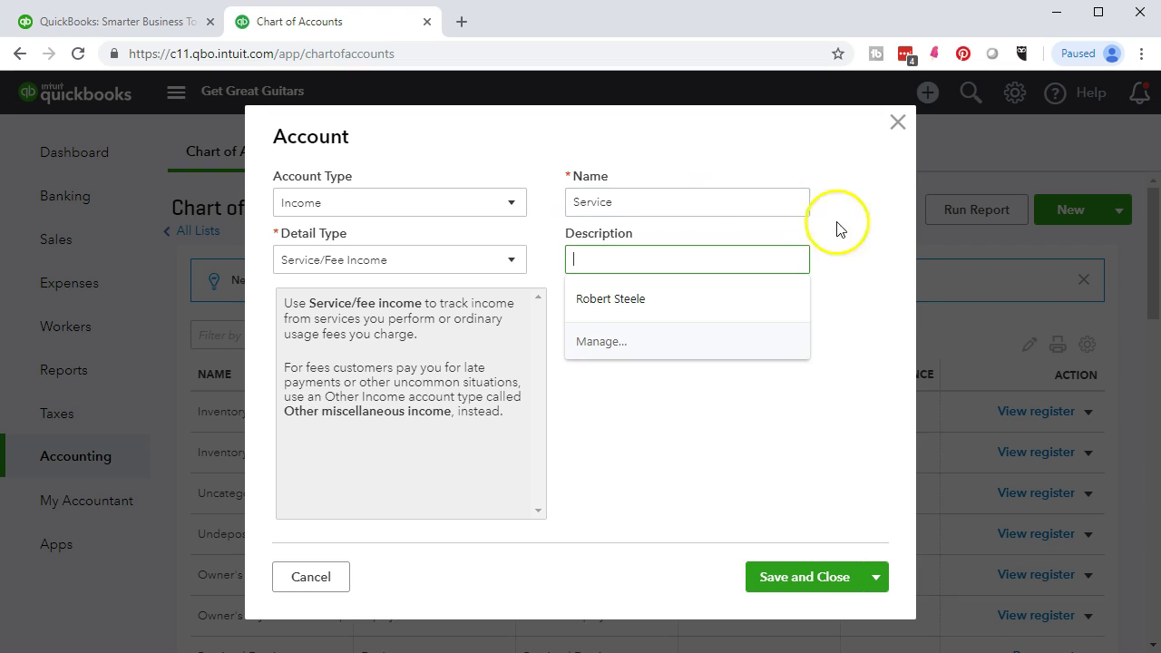
click(873, 198)
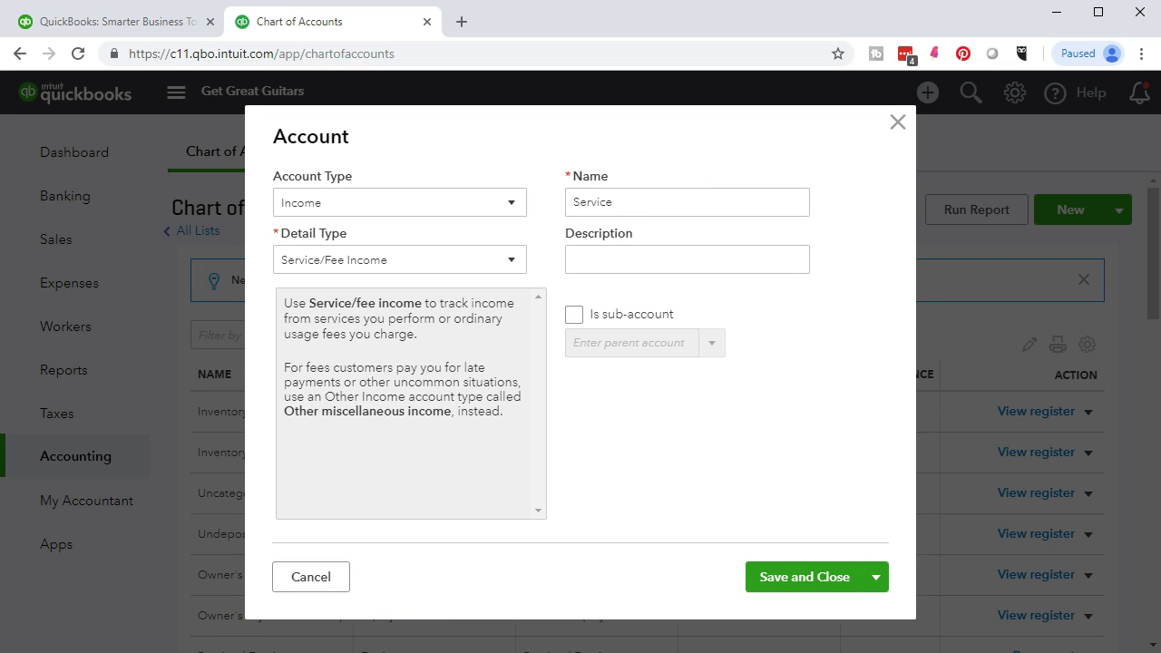
click(571, 318)
click(602, 452)
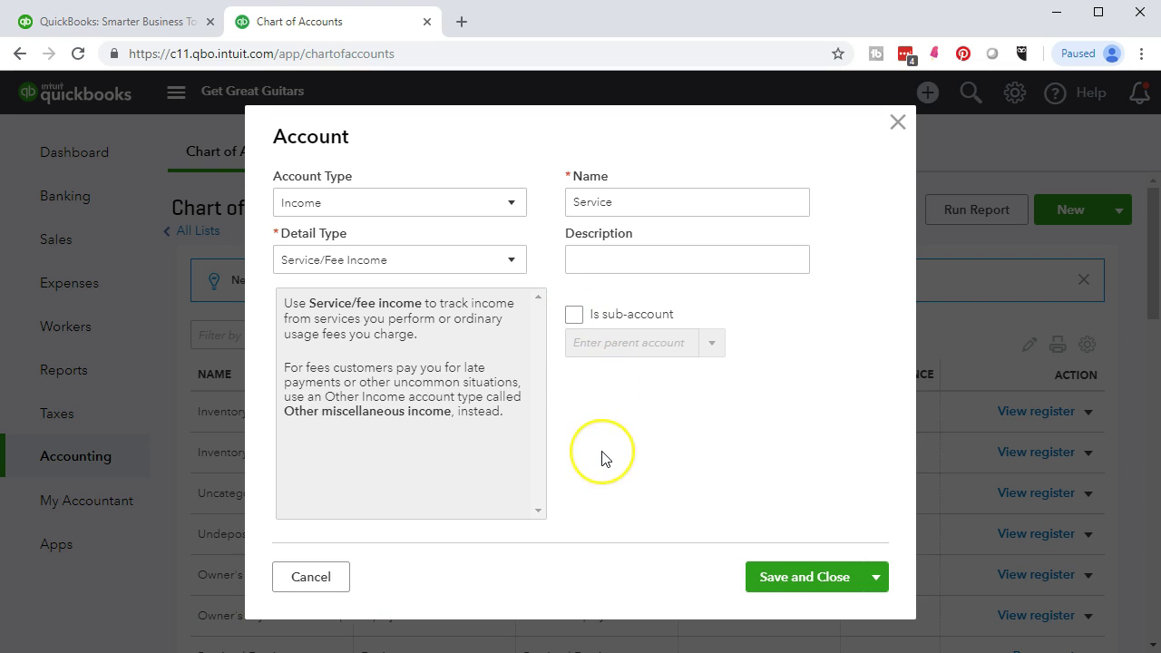
click(766, 581)
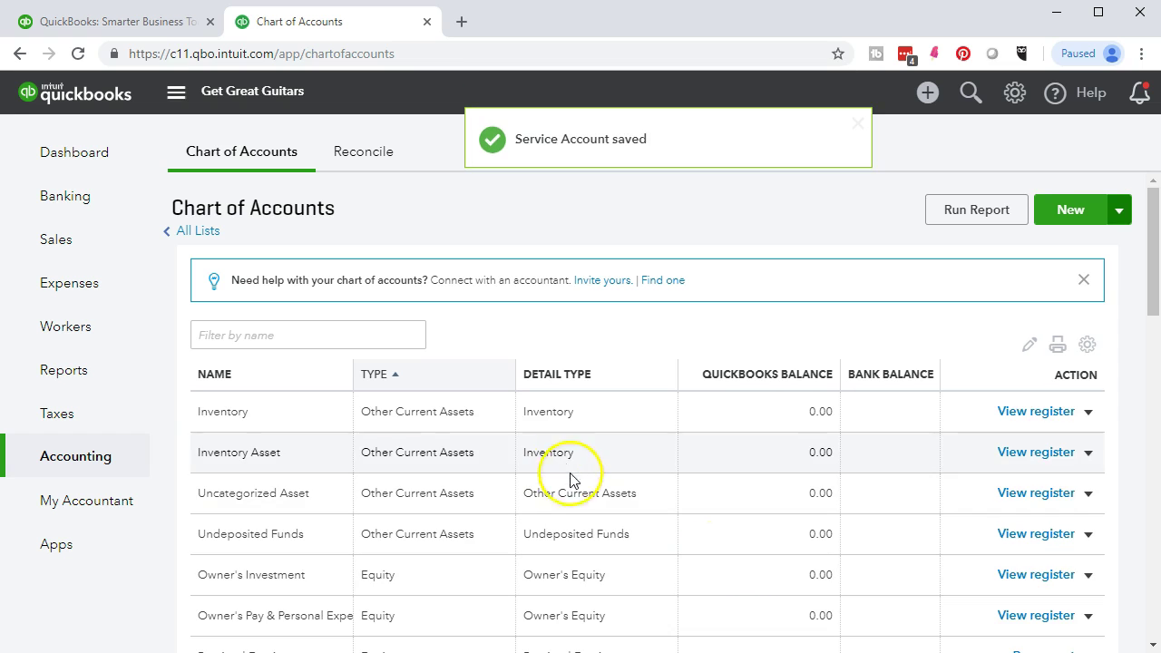
scroll(481, 442, down, 3)
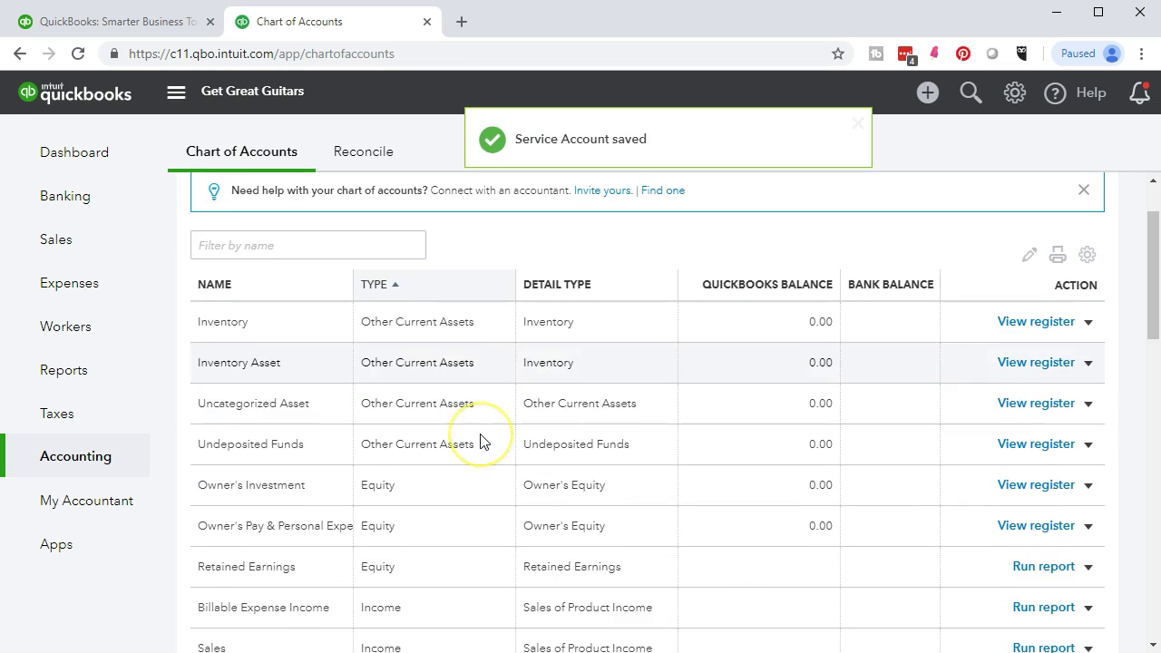
scroll(481, 441, down, 1)
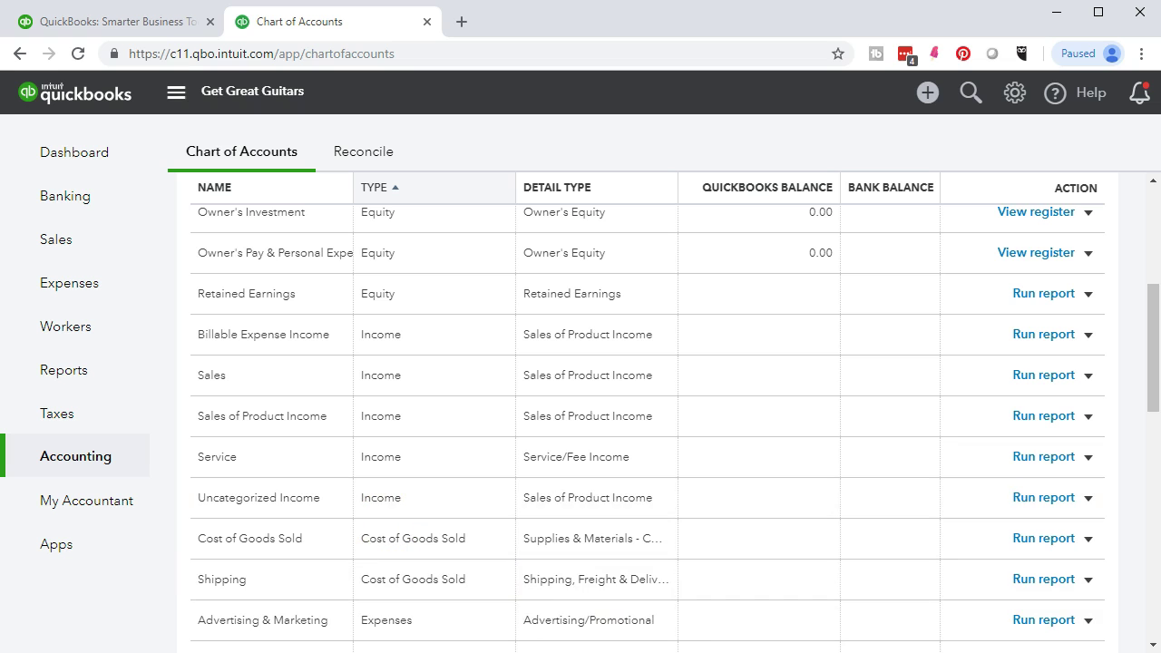
Switch back to the Excel workbook and enter "Service" as the Diagnostic item's type in cell E2
click(596, 630)
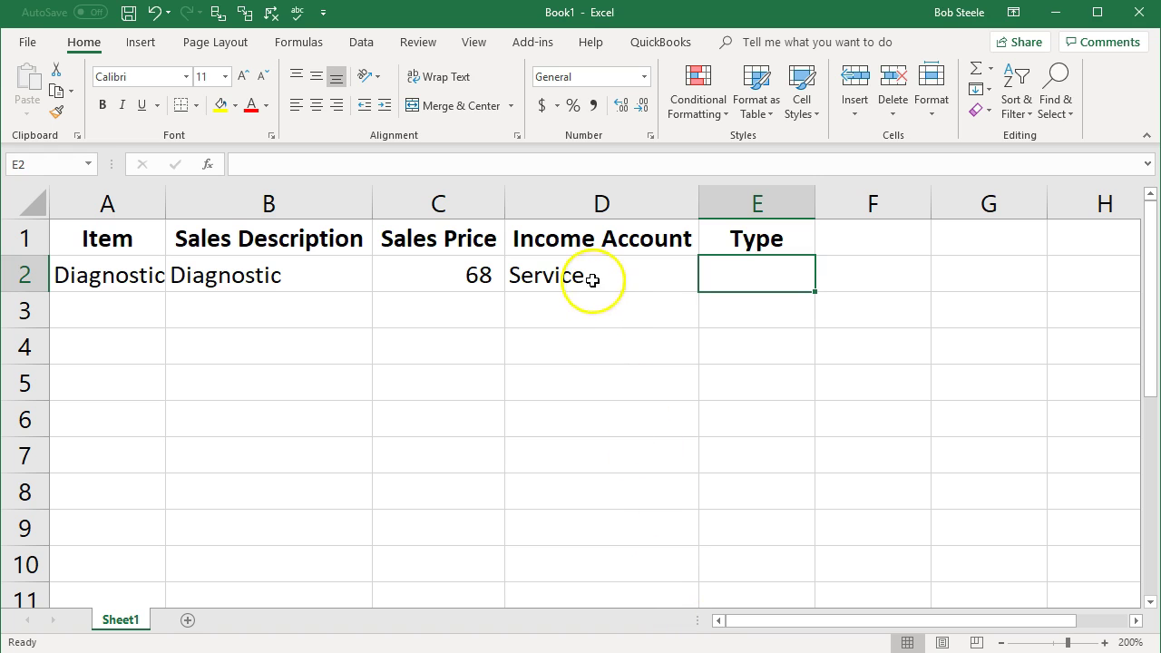
click(592, 280)
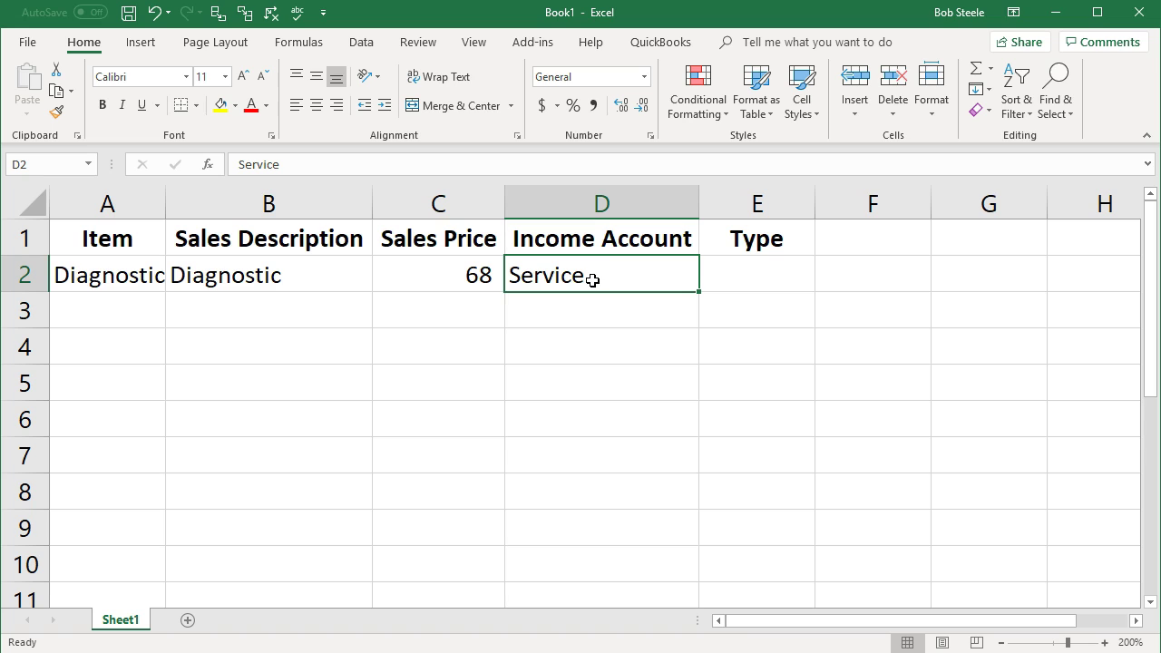
click(764, 274)
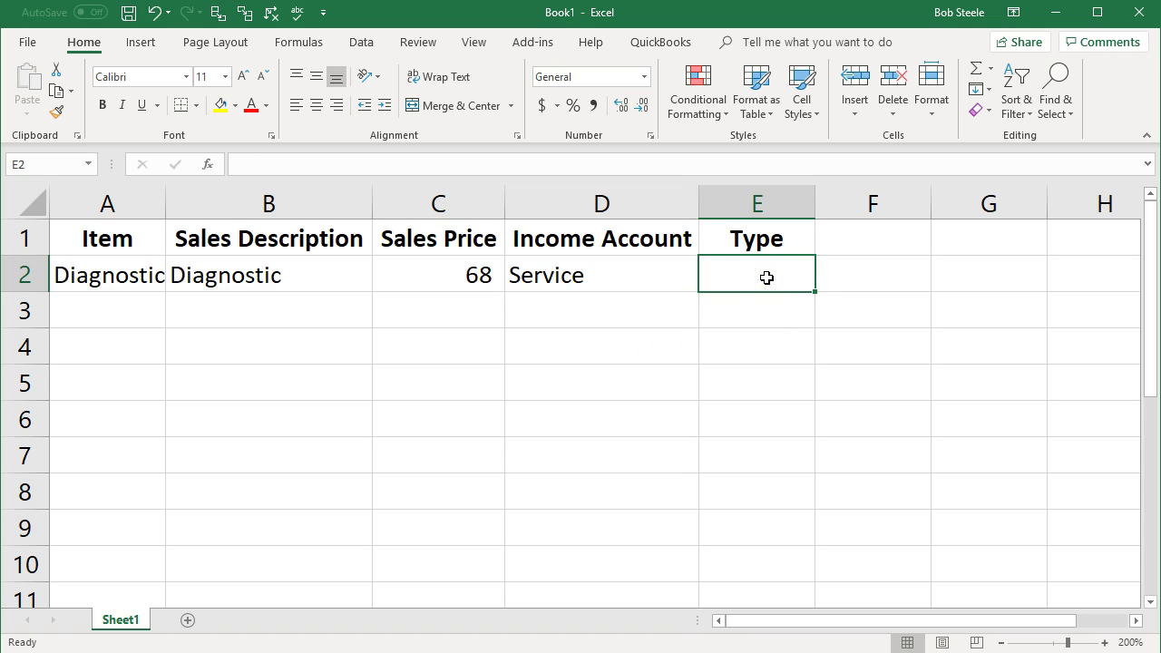
text(Service)
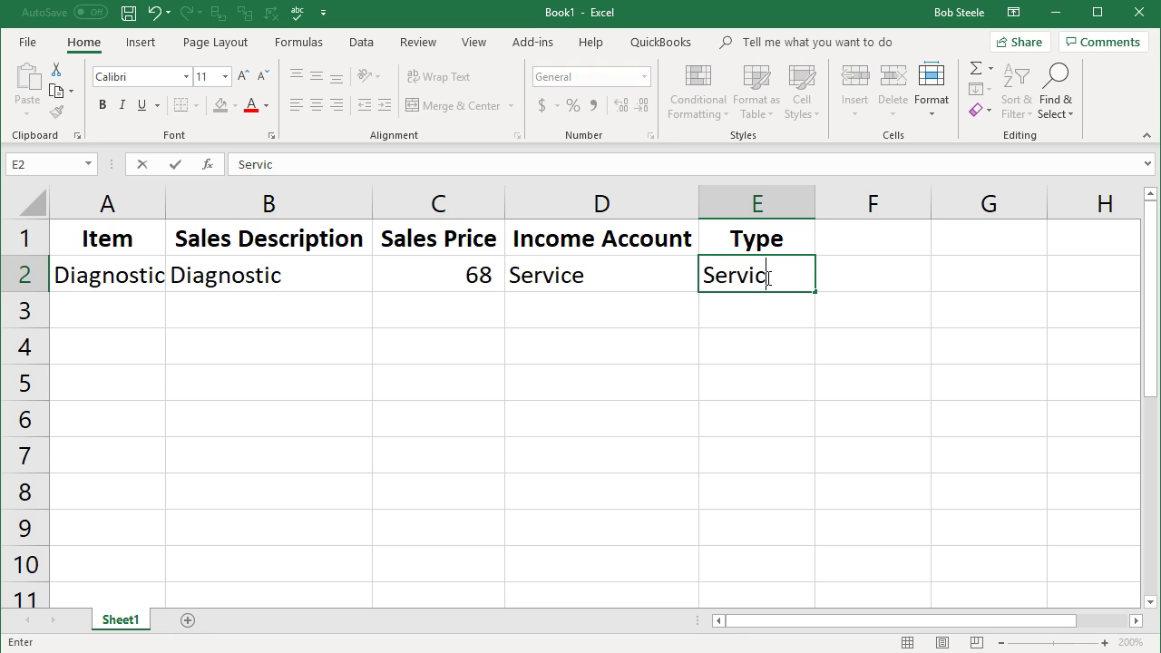
click(647, 392)
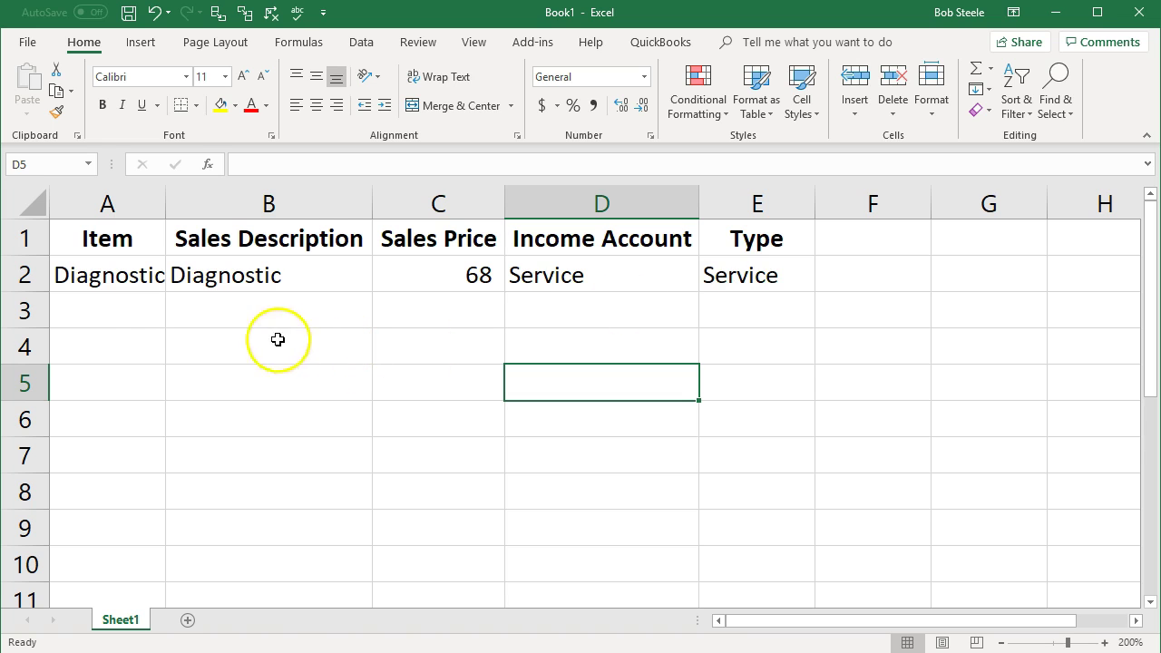
Enter "Hour Service" as the second item in cell A3 and widen column A to fit the item names
click(123, 314)
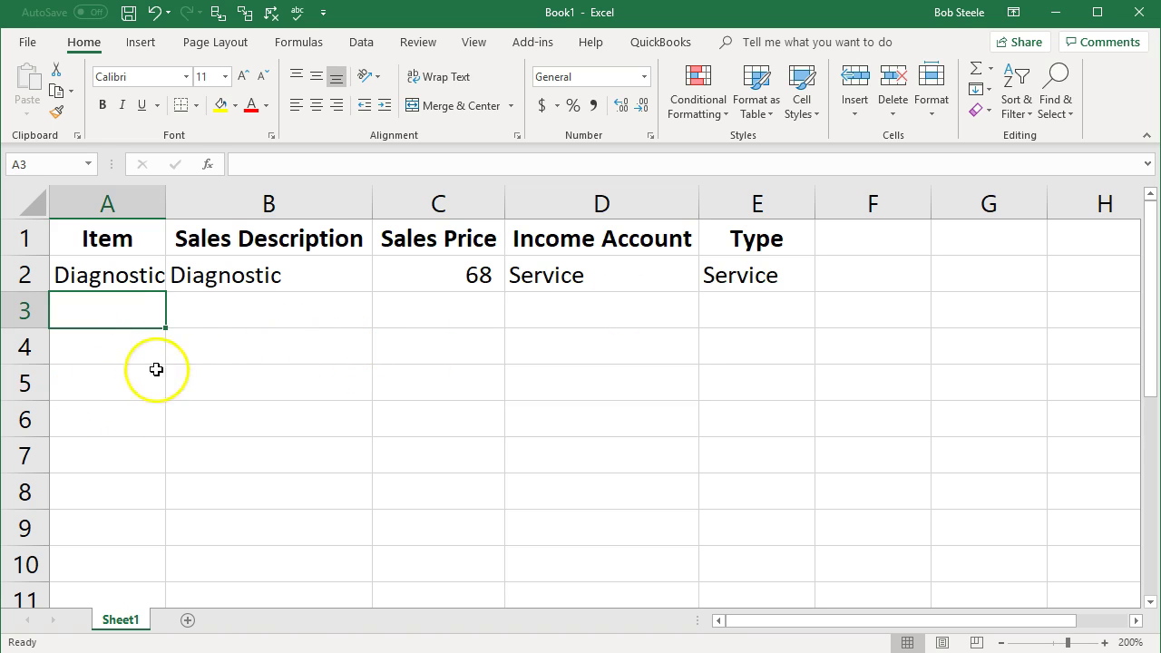
text(Hour Service)
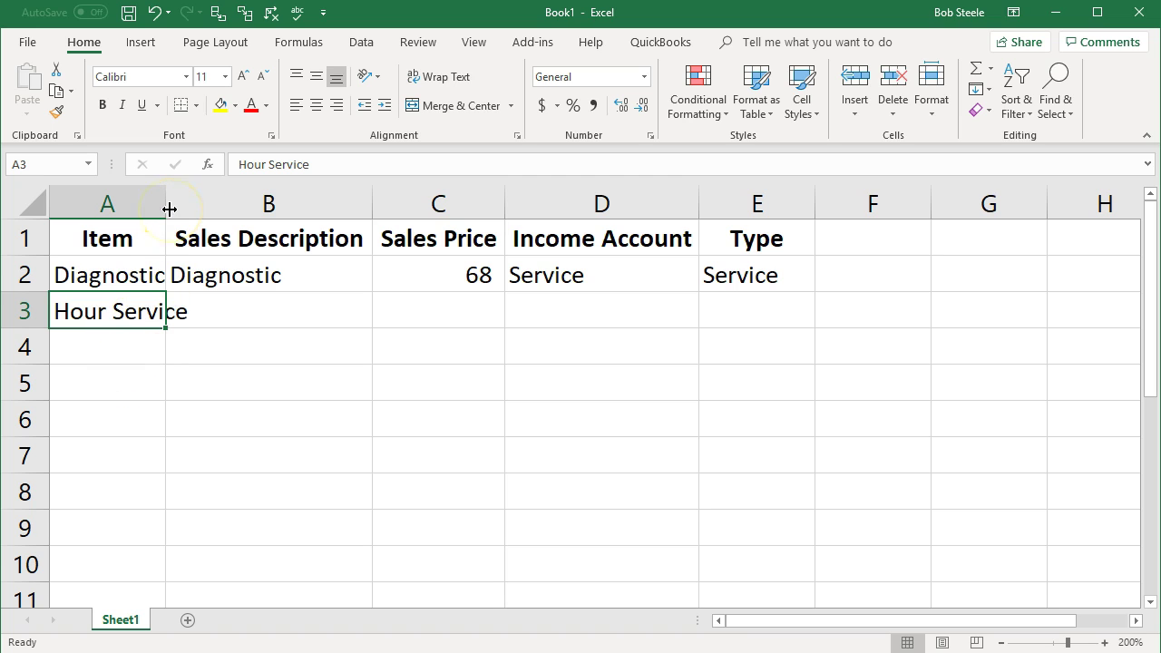
drag(169, 208, 205, 205)
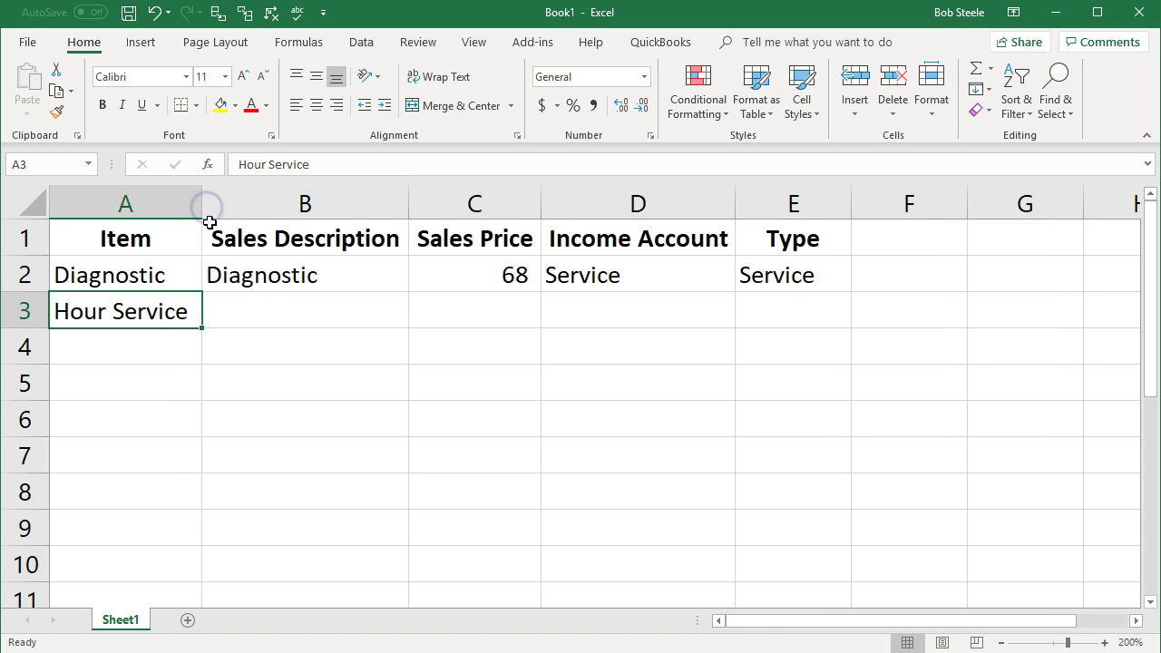
Enter "Guitar full service" as the Hour Service item's sales description in B3 and 140 as its sales price in C3
click(243, 311)
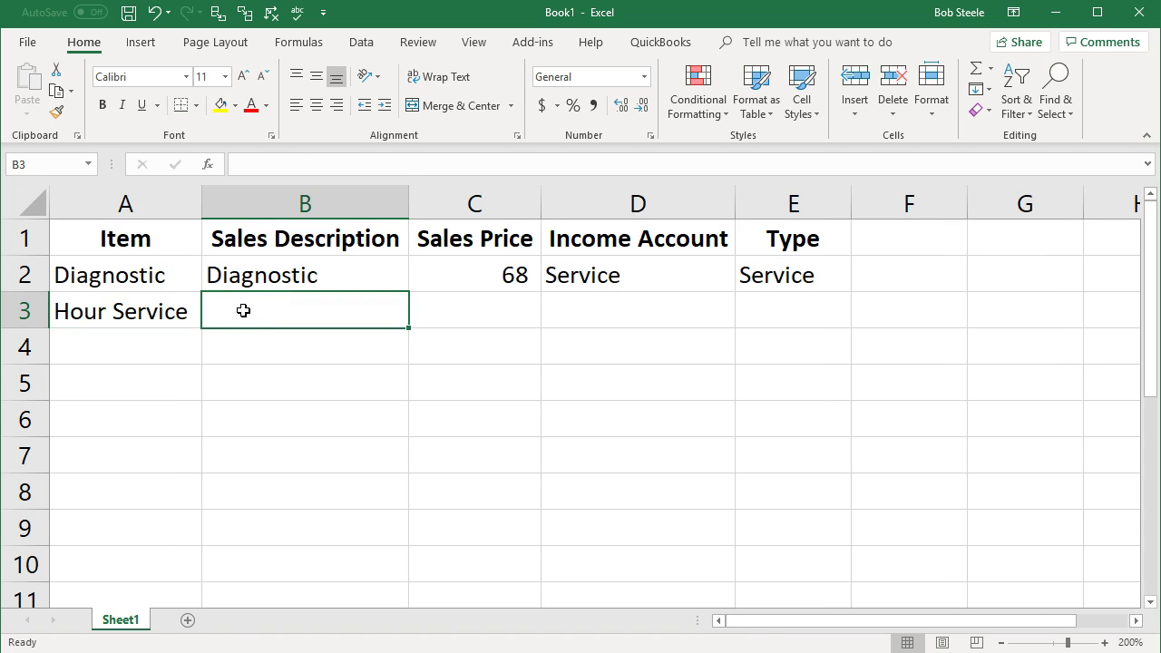
text(Guiter full service)
key(Return)
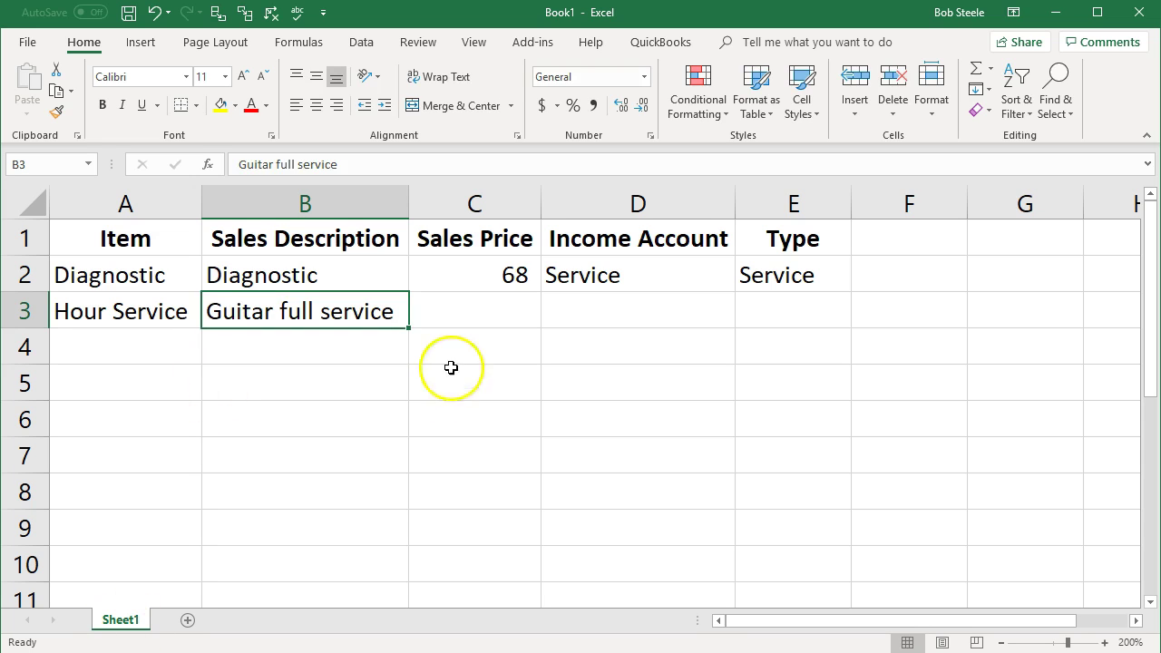
click(468, 305)
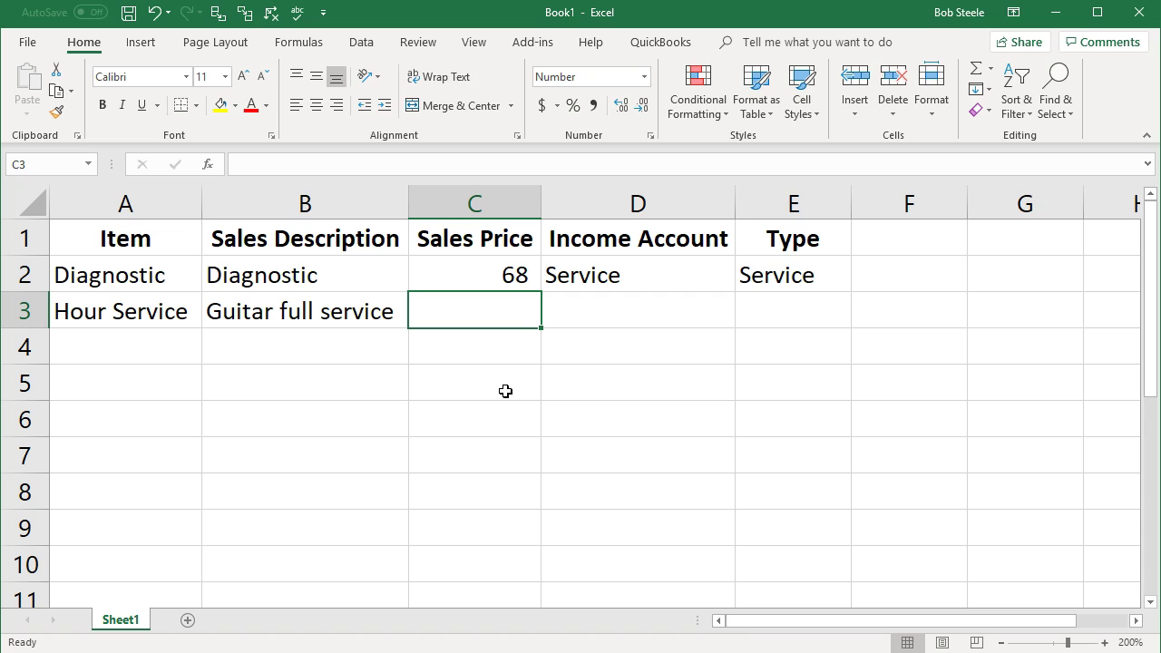
text(140)
key(Tab)
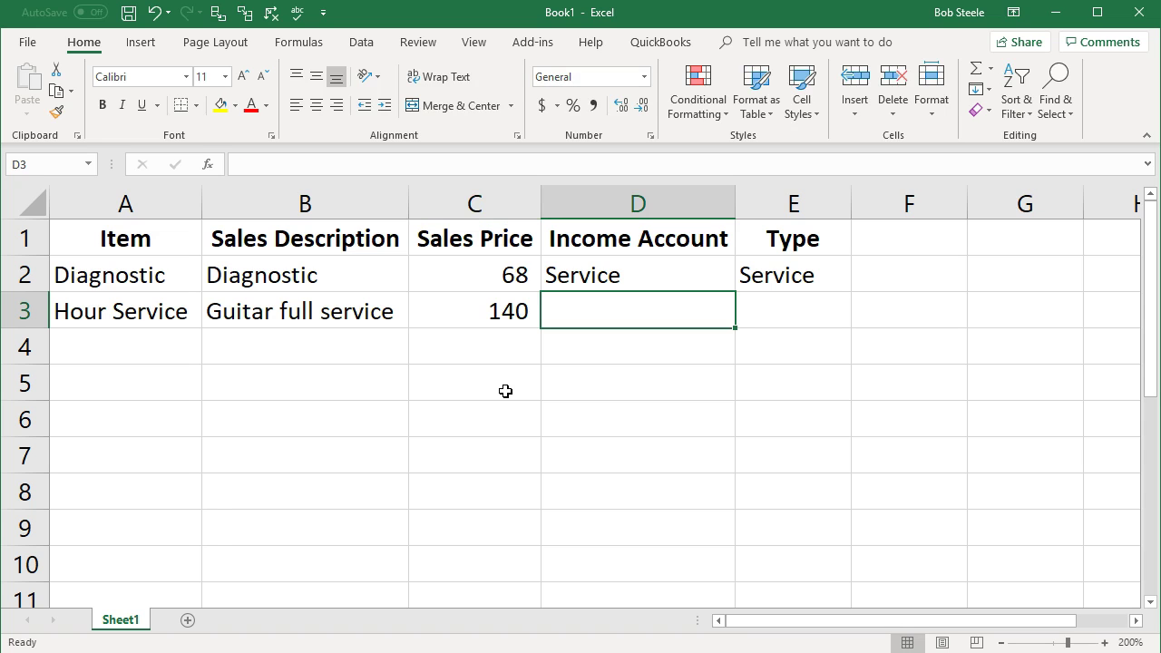
Enter "Service" as the Hour Service item's income account in D3 and as its type in E3
text(Service)
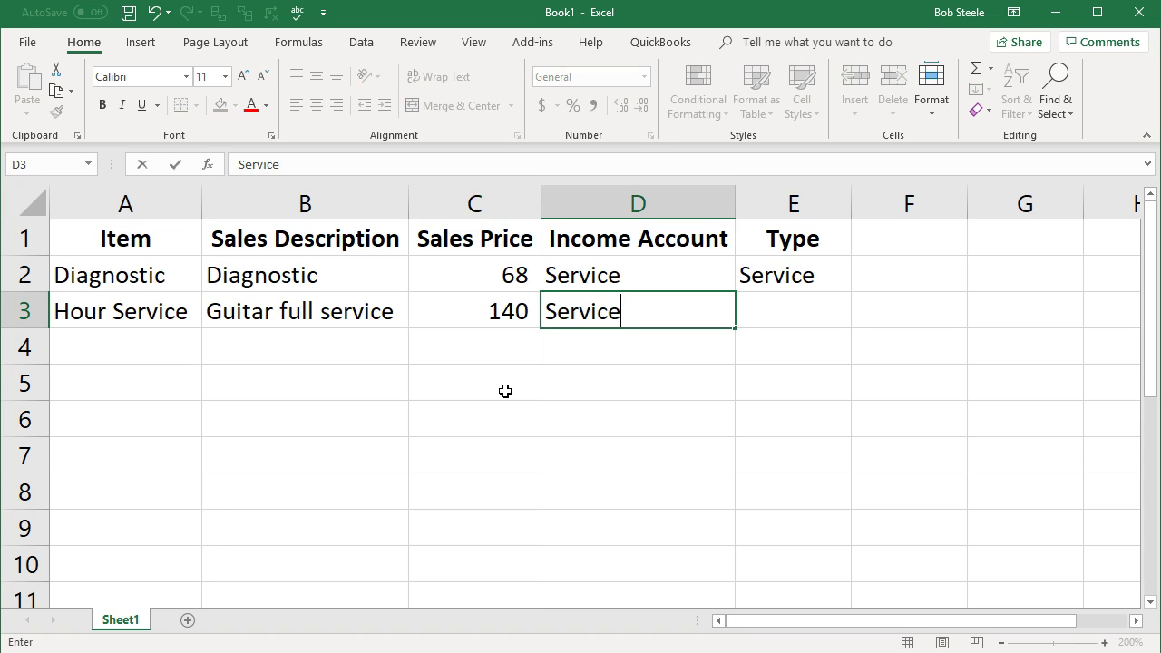
key(Tab)
text(Servi)
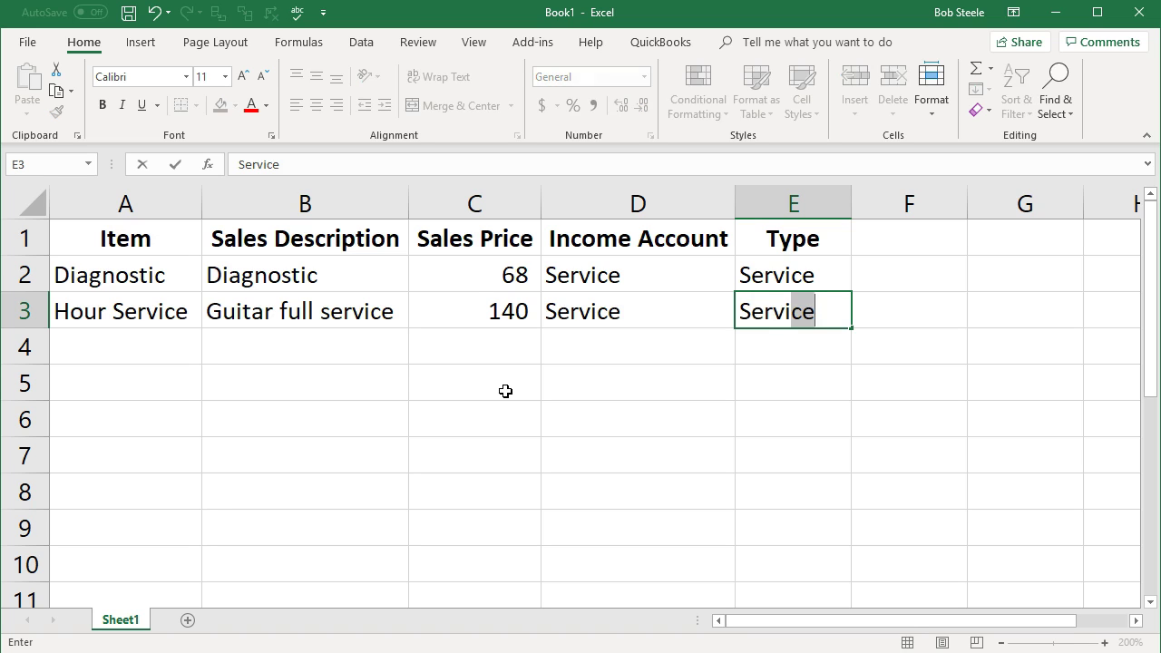
key(Return)
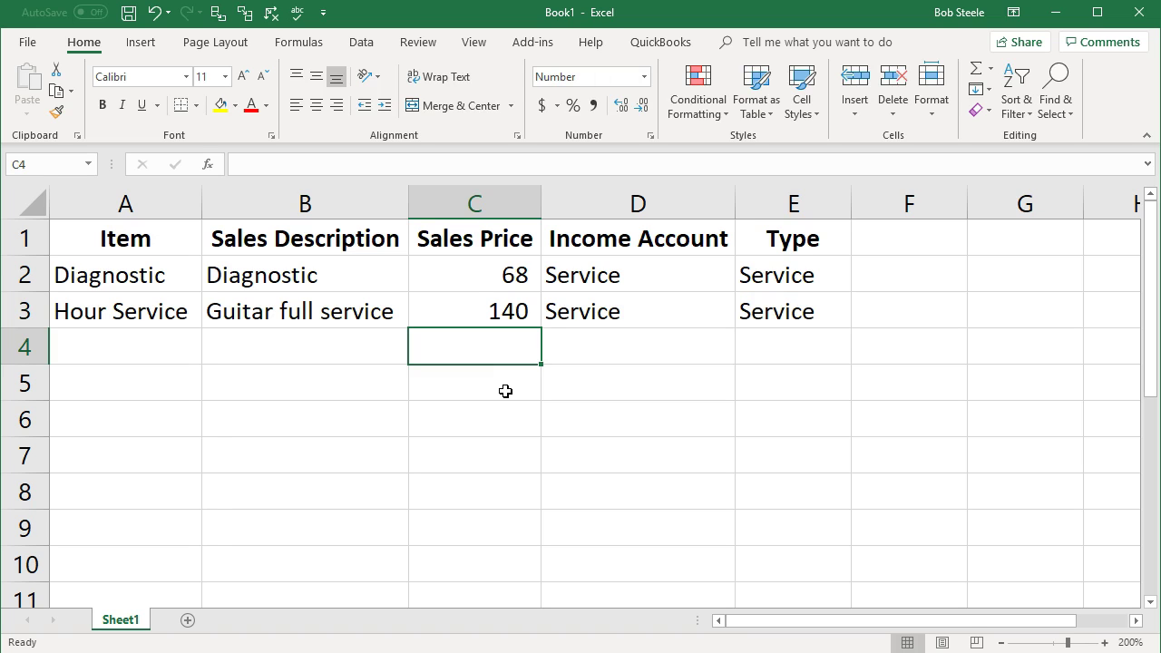
Enter "Partial Service" as the third item in A4 with the sales description "Guitar Service" in B4
key(Left)
key(Left)
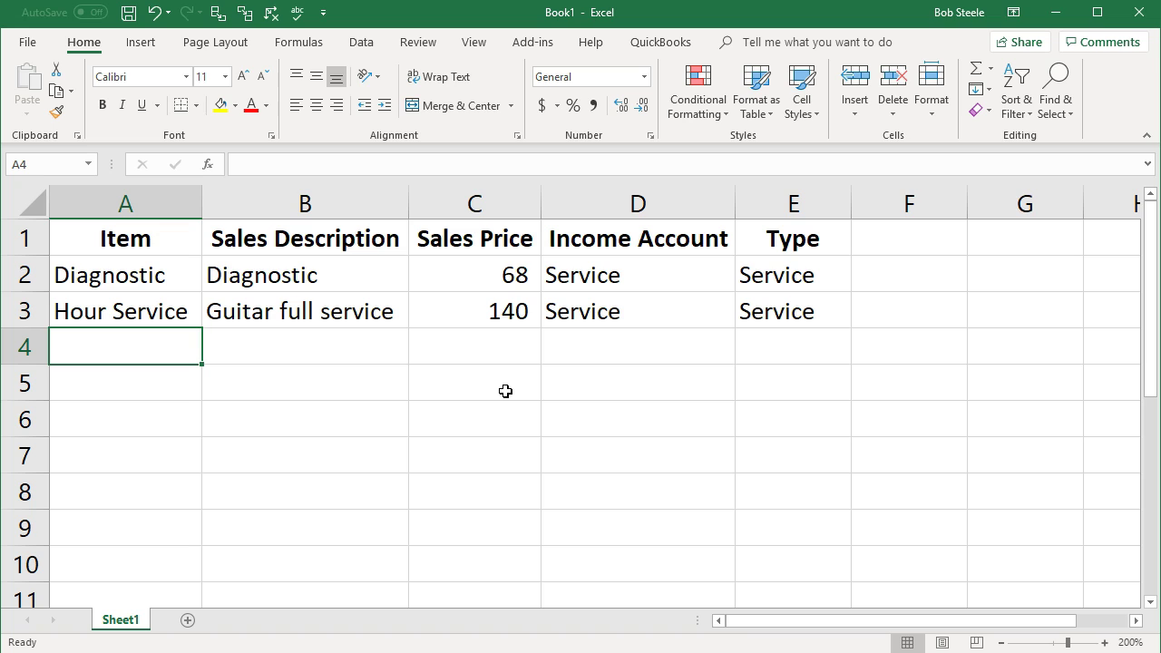
text(Part)
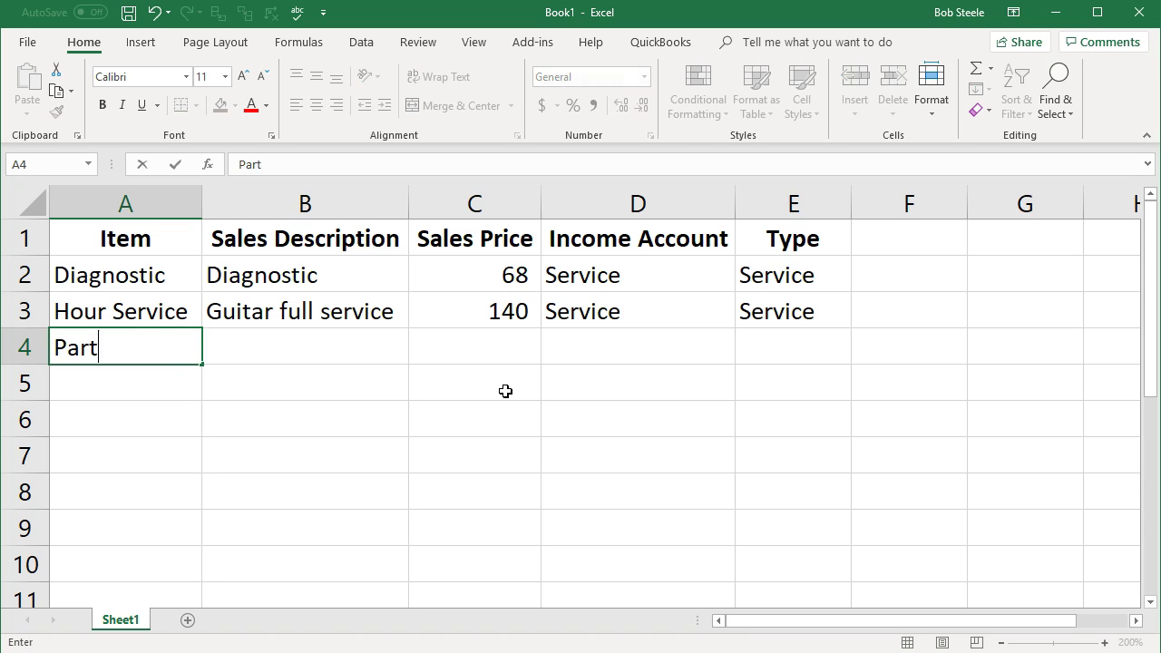
text(ial Service)
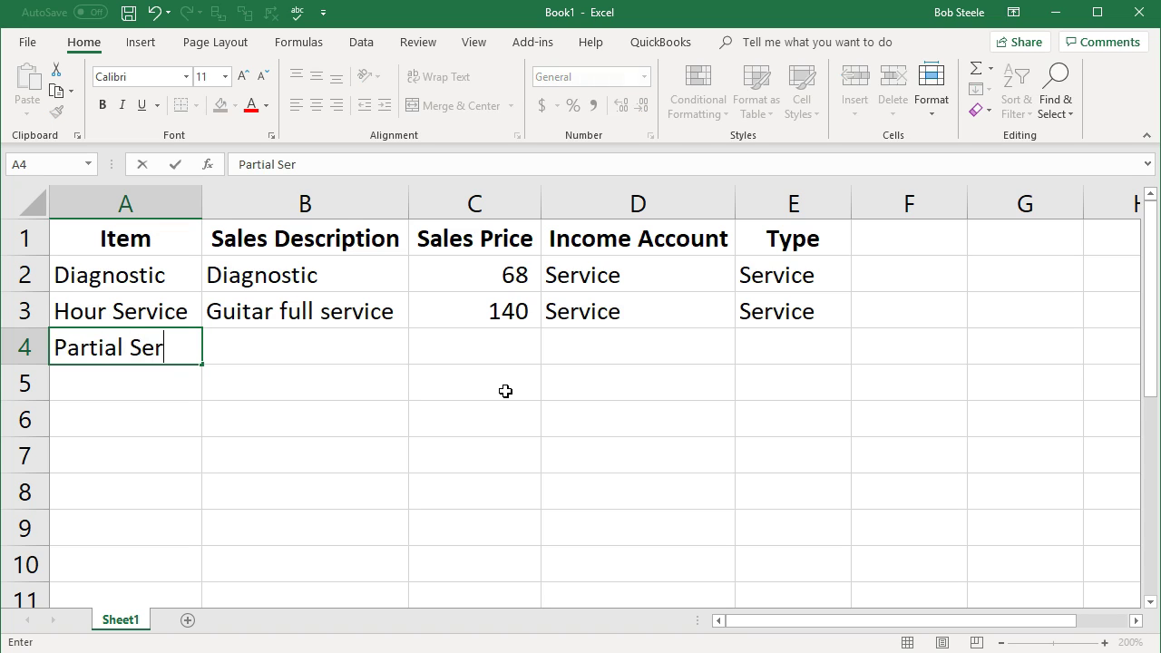
key(Tab)
text(Guiter)
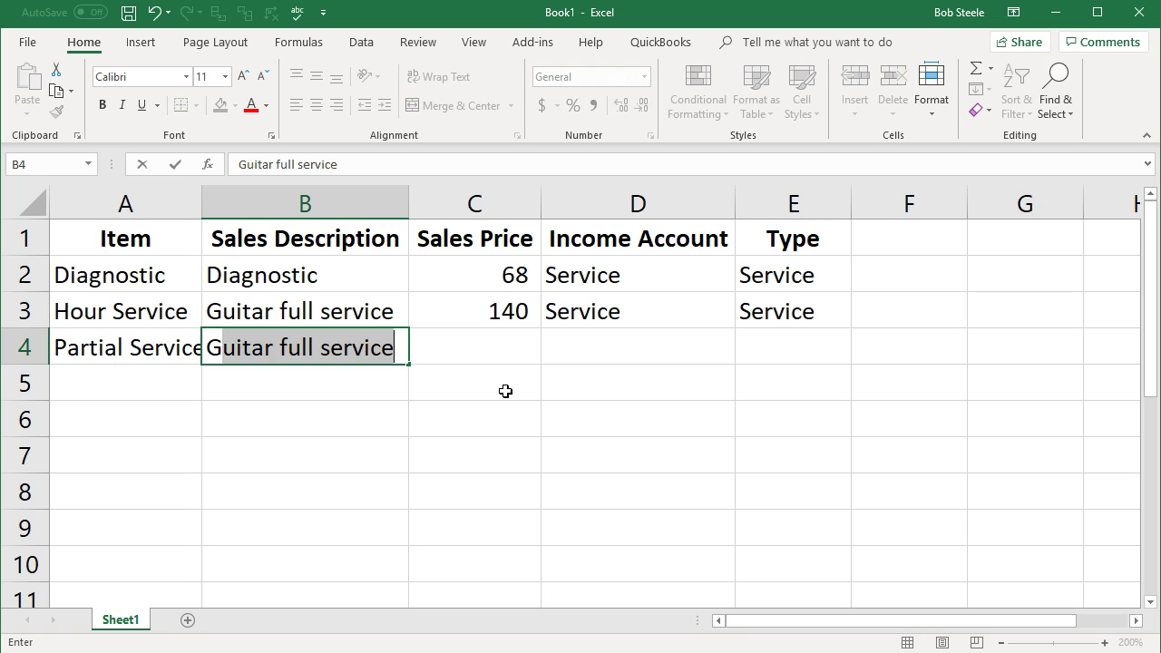
key(BackSpace)
key(BackSpace)
text(ar Service)
key(Tab)
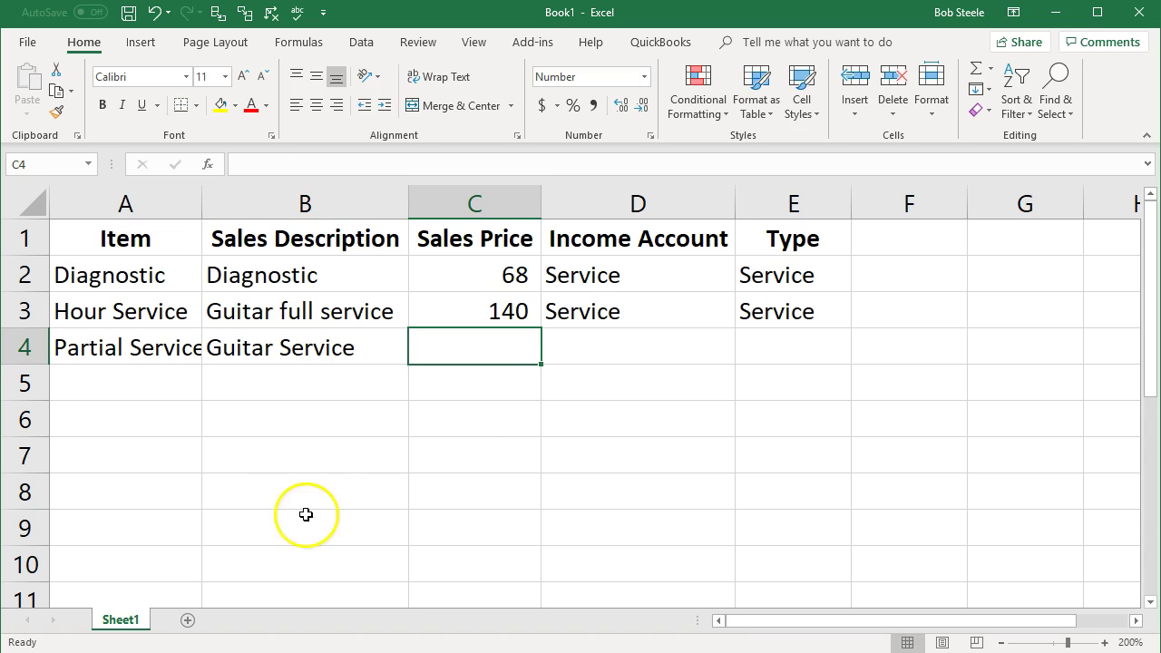
Complete the Partial Service row with 100 as the sales price and "Service" as both income account and type
text(100)
key(Tab)
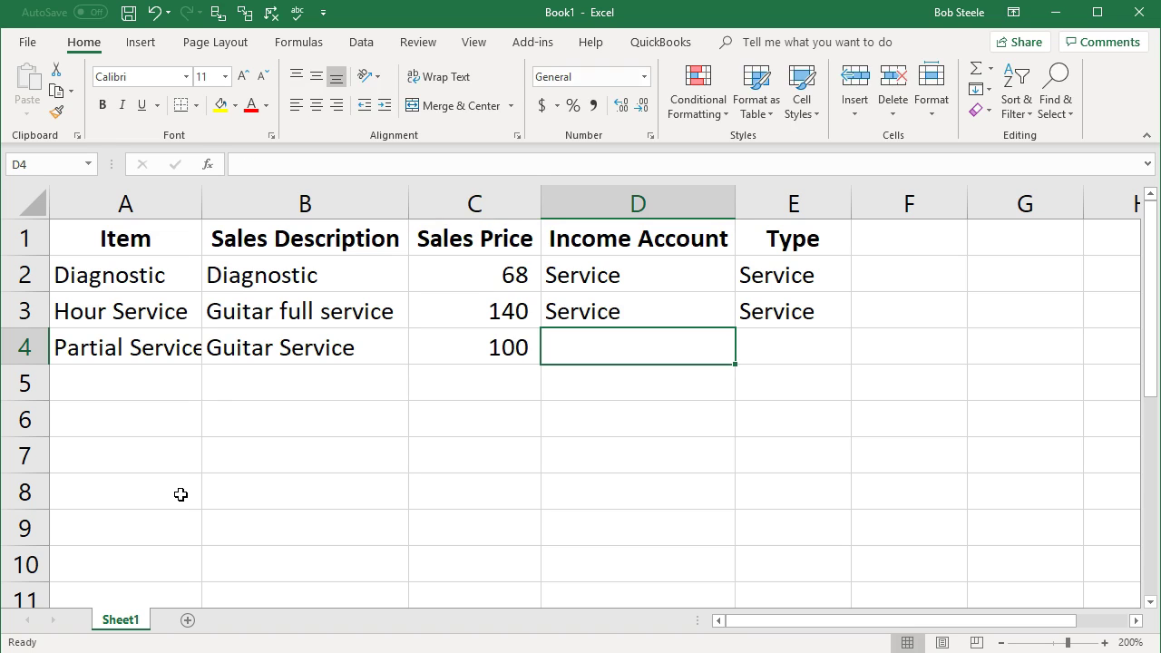
text(service)
key(Tab)
text(ser)
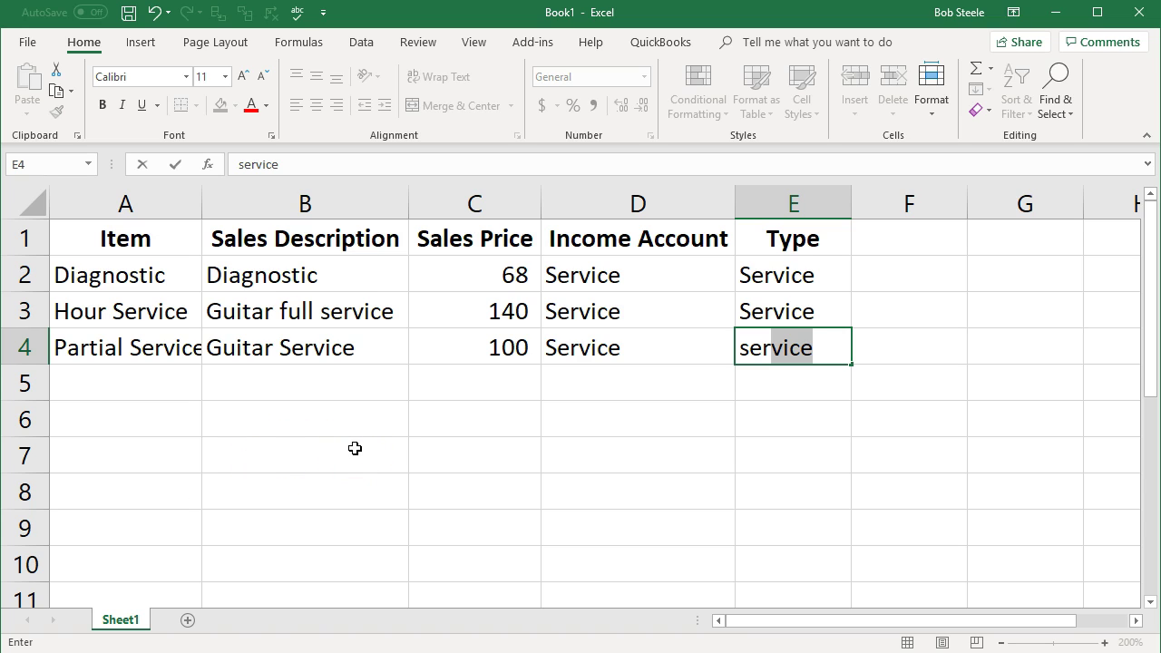
key(Tab)
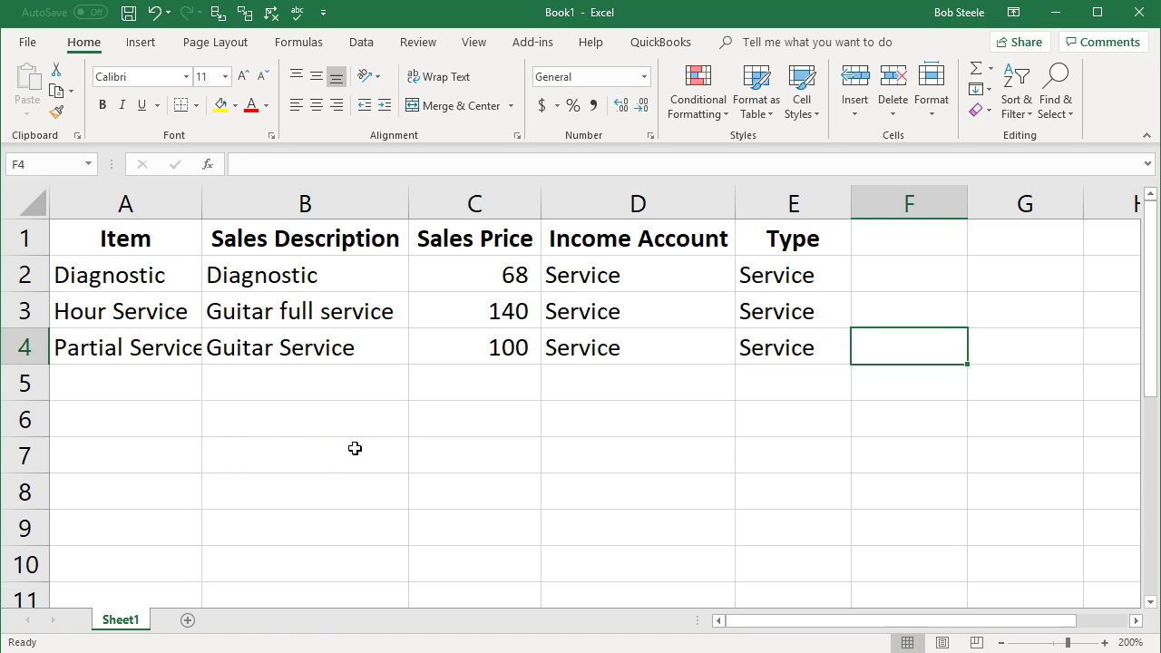
key(Return)
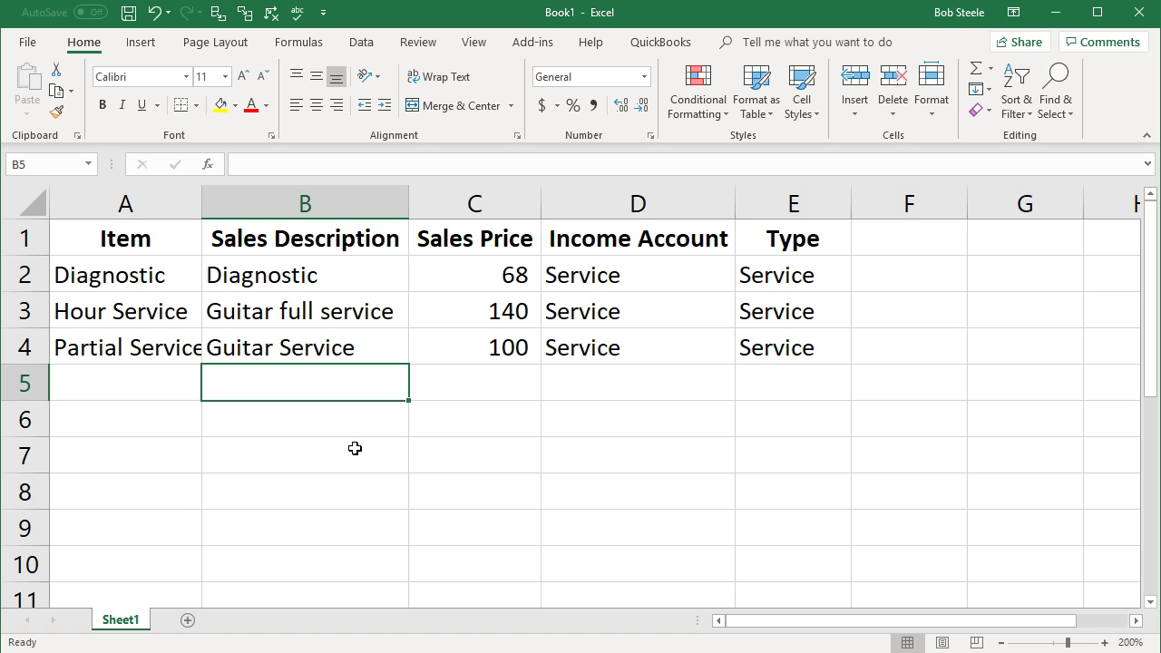
Enter "Tune Up" as the fourth item in A5 with the sales description "5 Guitar Tunup" in B5
key(Left)
text(Tune)
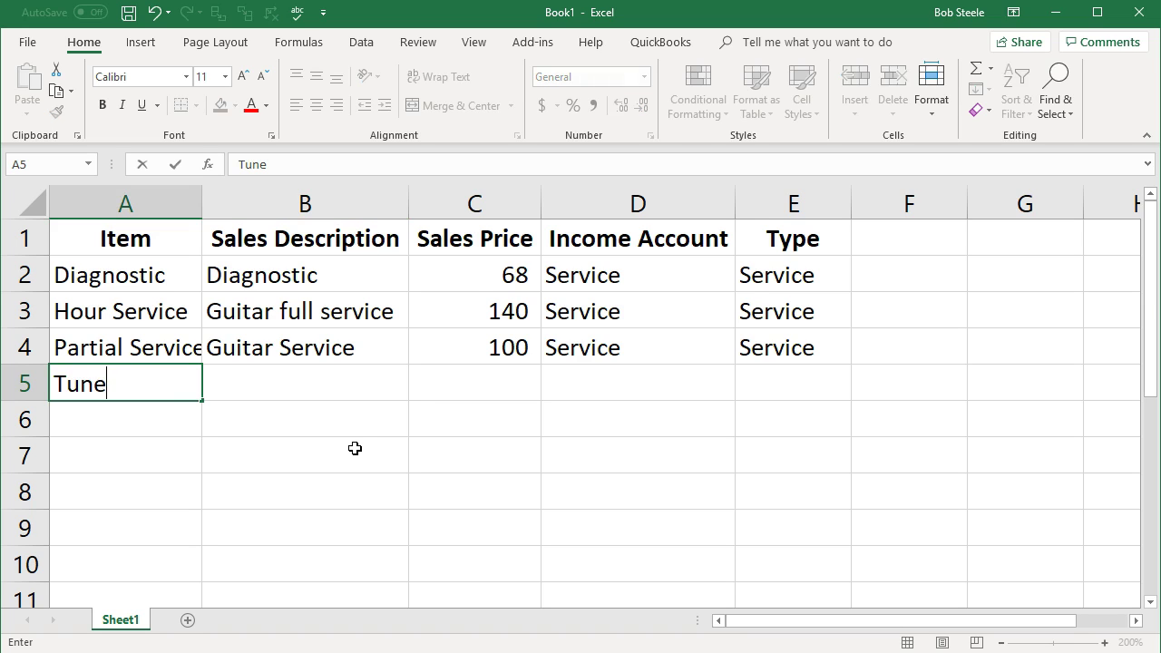
text( Up)
key(Tab)
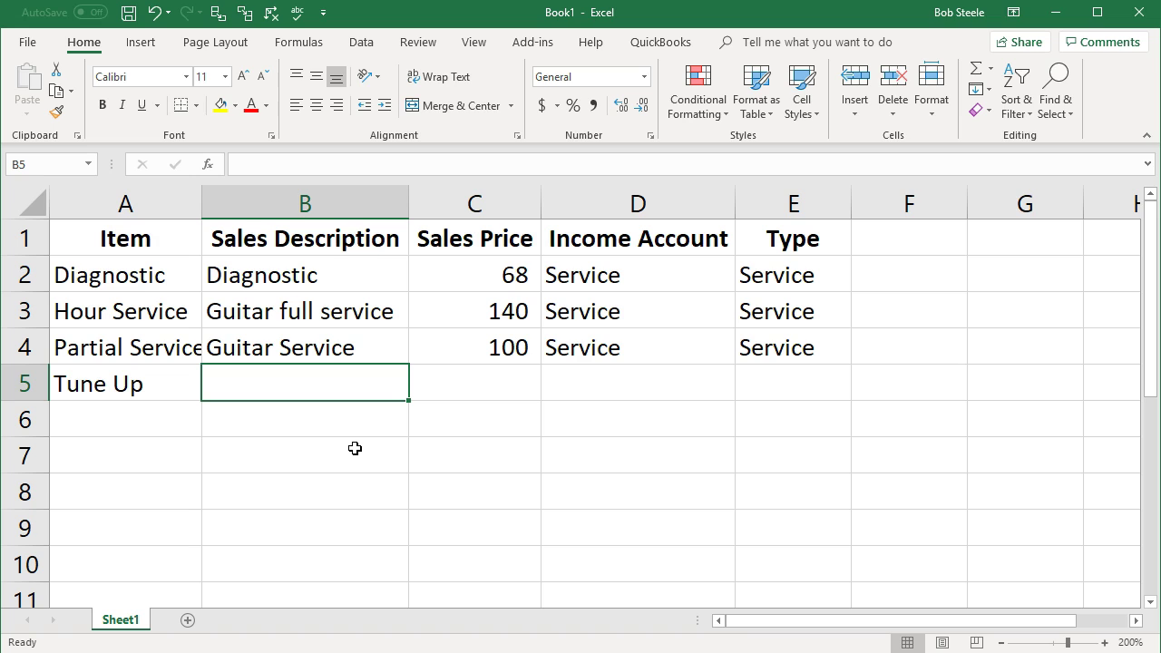
text(5 G)
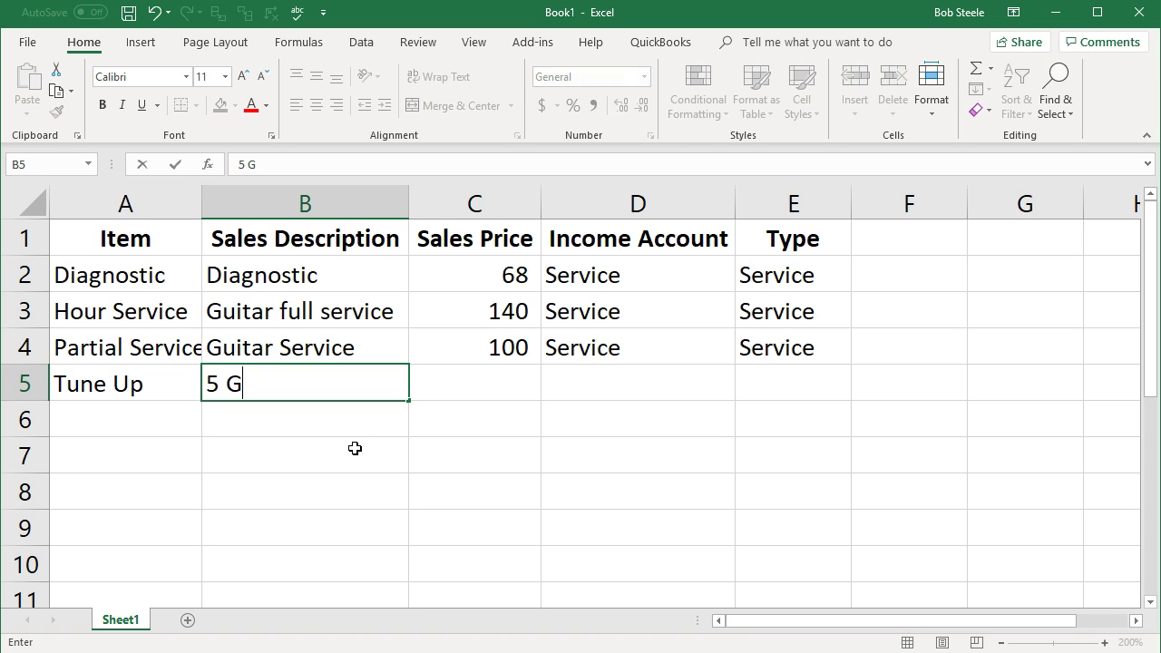
text(uitar Tunup)
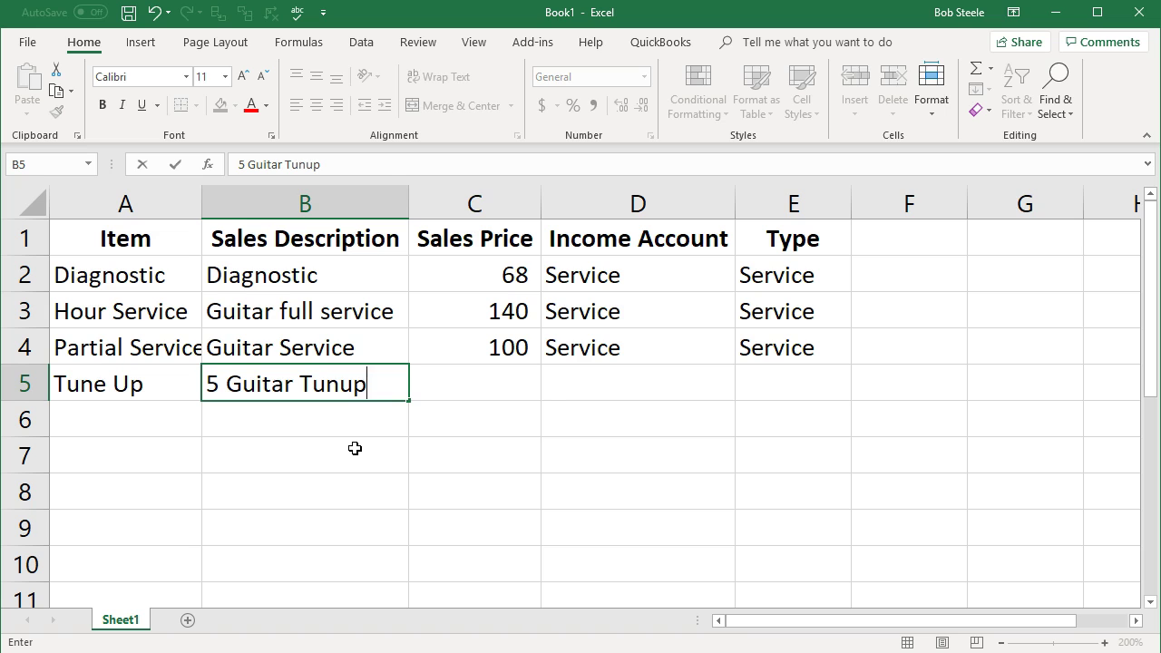
key(Tab)
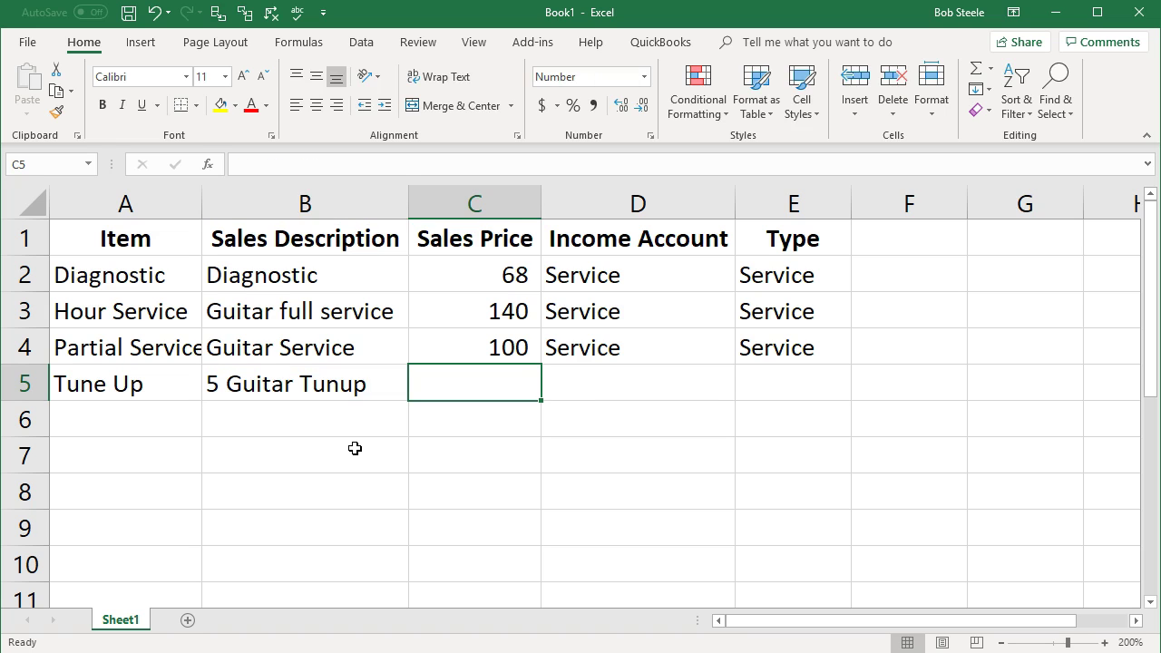
Complete the Tune Up row with 200 as the sales price and "Service" as both income account and type
text(200)
key(Tab)
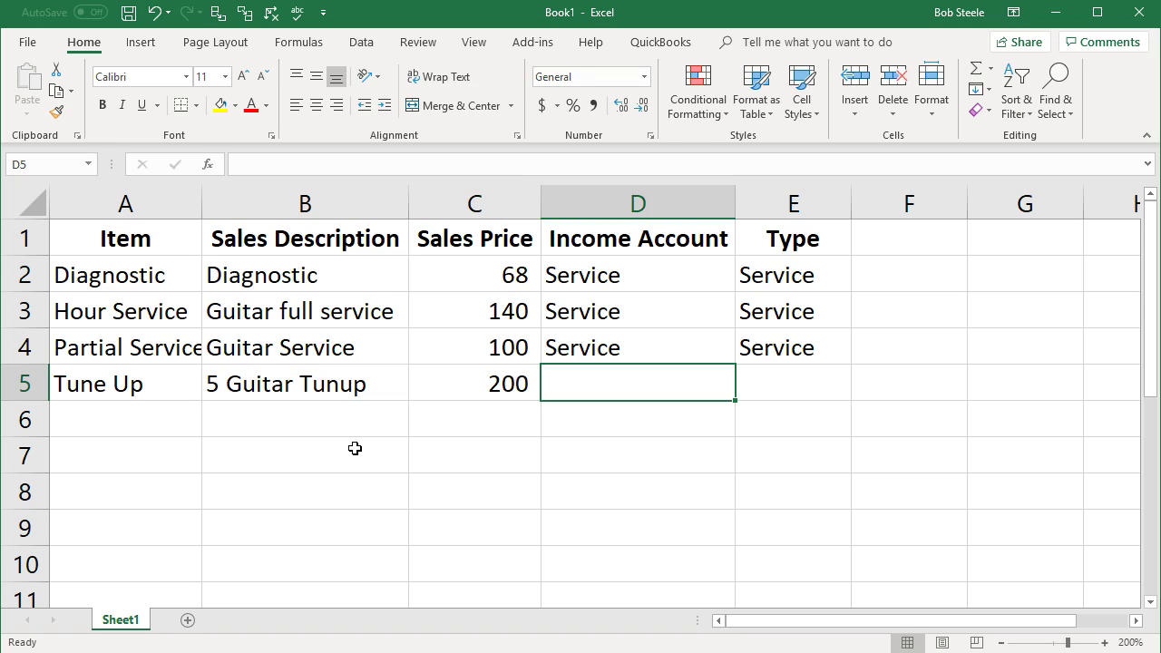
text(S)
key(Tab)
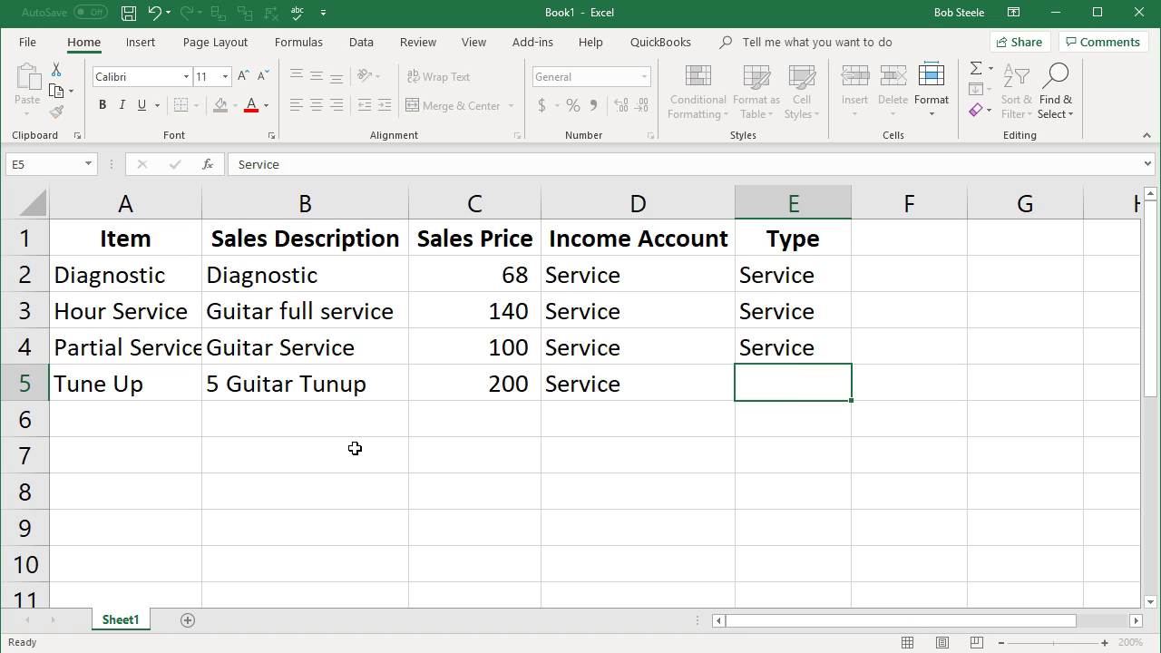
text(Ser)
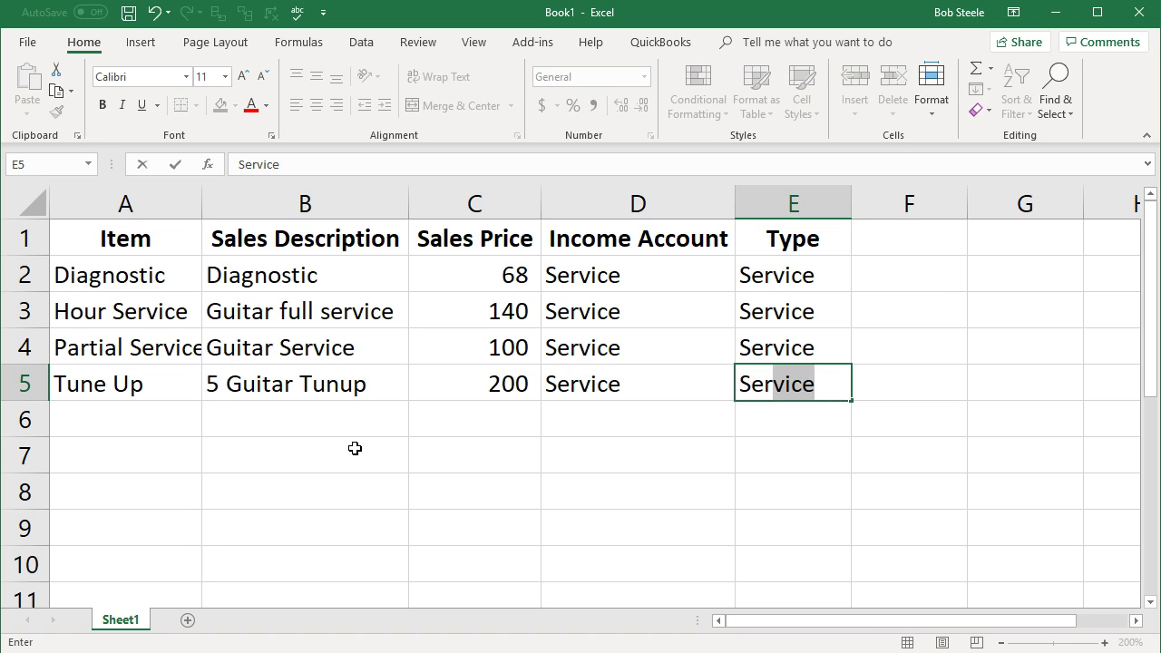
key(Return)
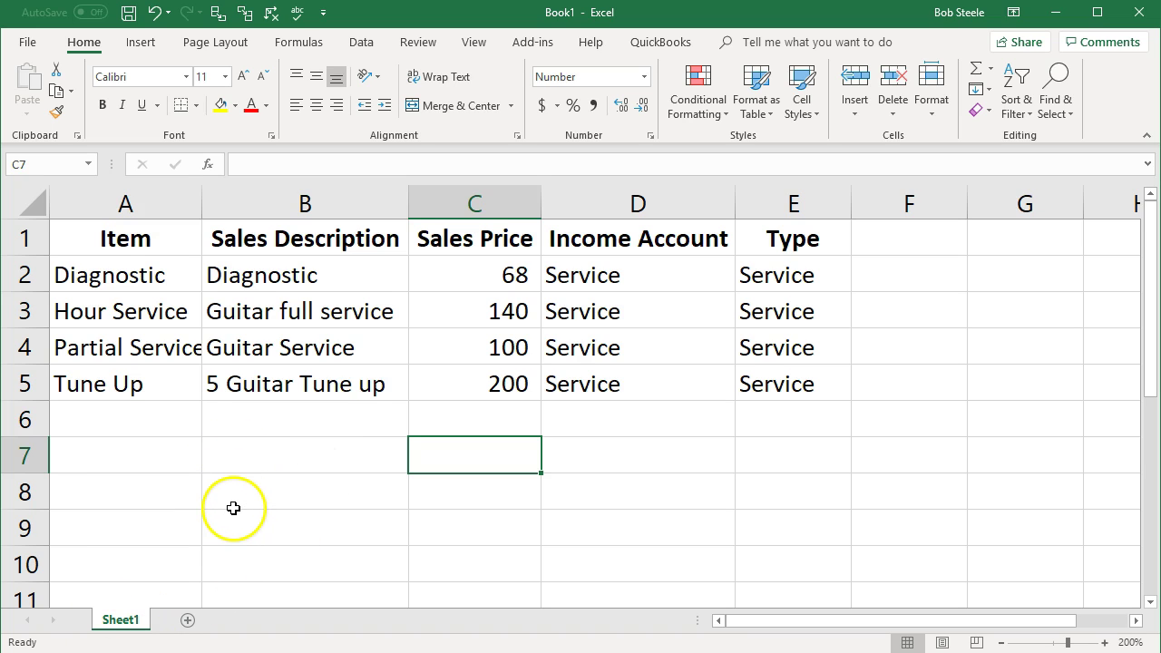
Start saving the workbook under a new name and browse to the GGG folder on the Desktop
click(27, 43)
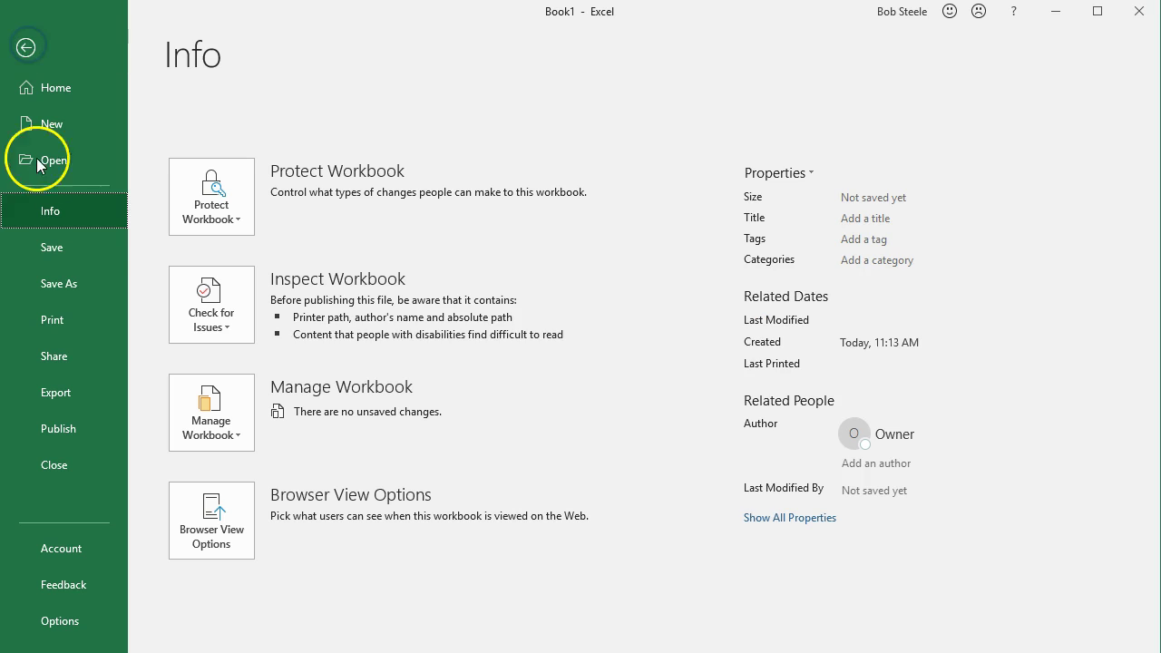
click(59, 283)
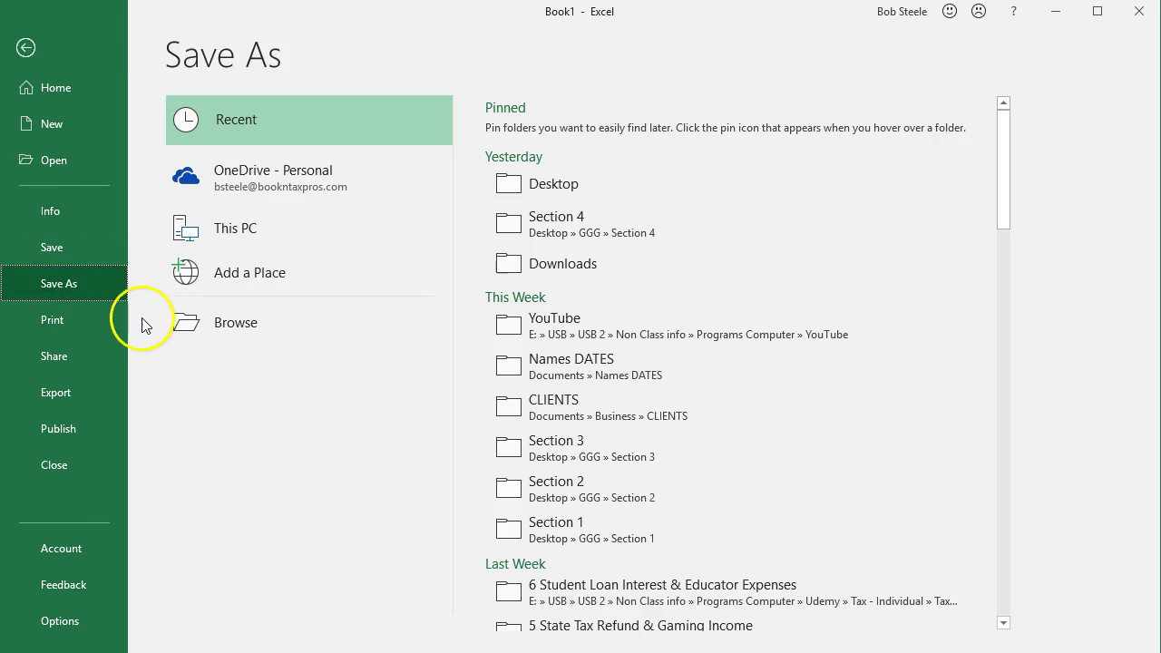
click(176, 324)
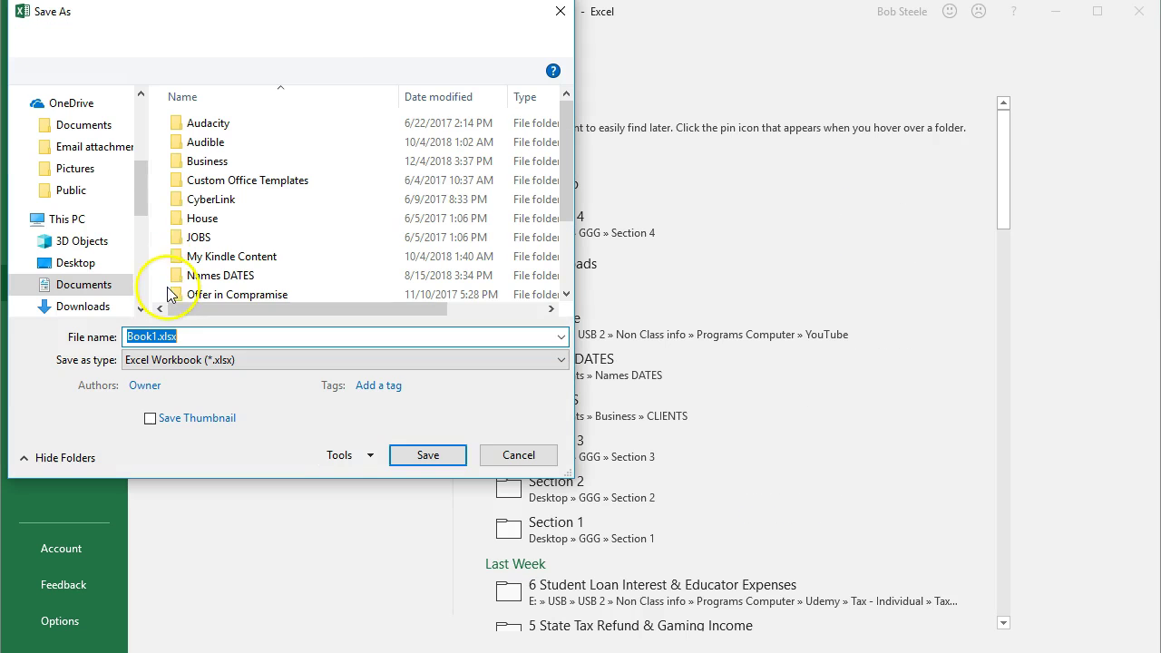
scroll(141, 202, up, 4)
click(75, 132)
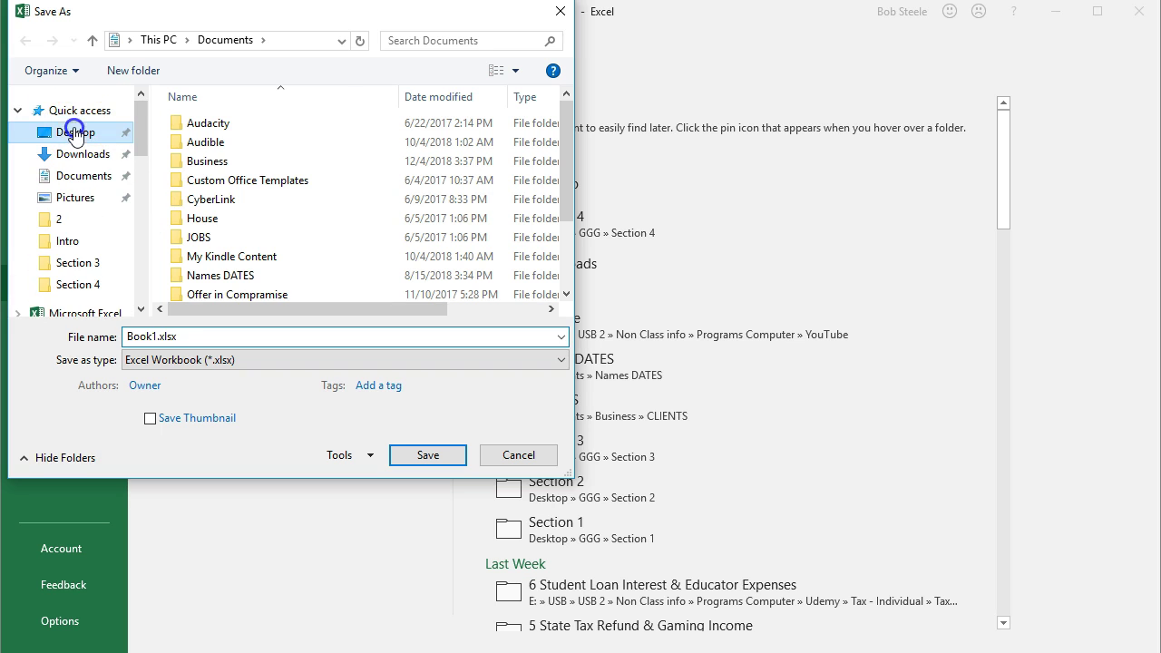
double_click(425, 172)
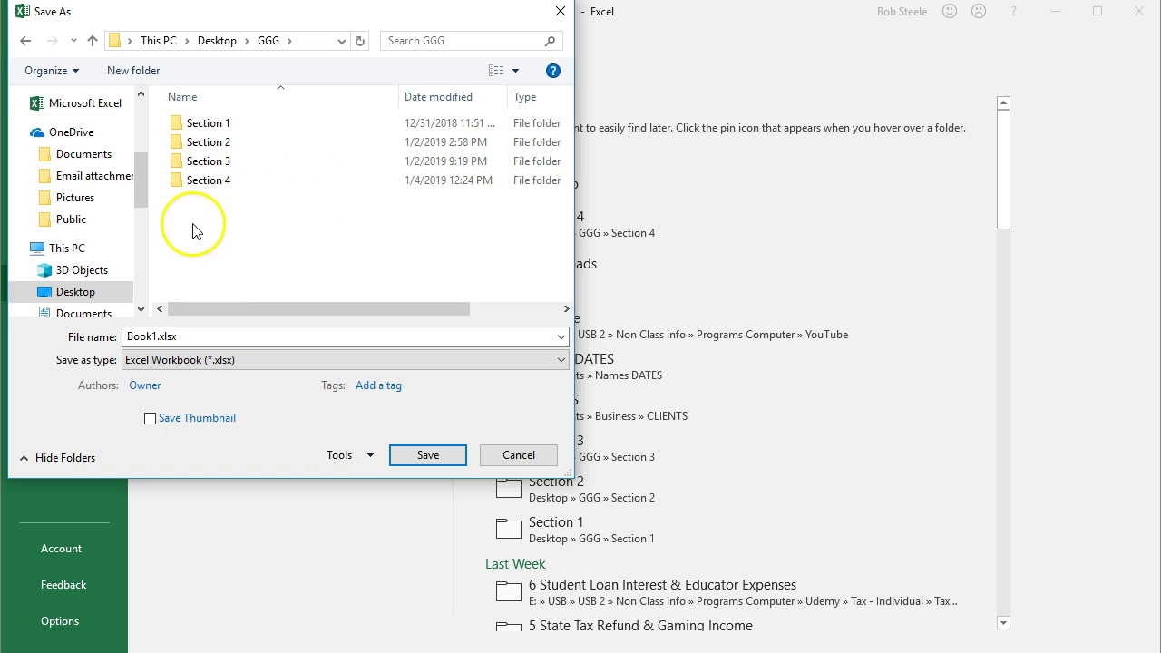
Create a new folder named "Section 6" inside the GGG folder
right_click(192, 230)
mouse_move(241, 403)
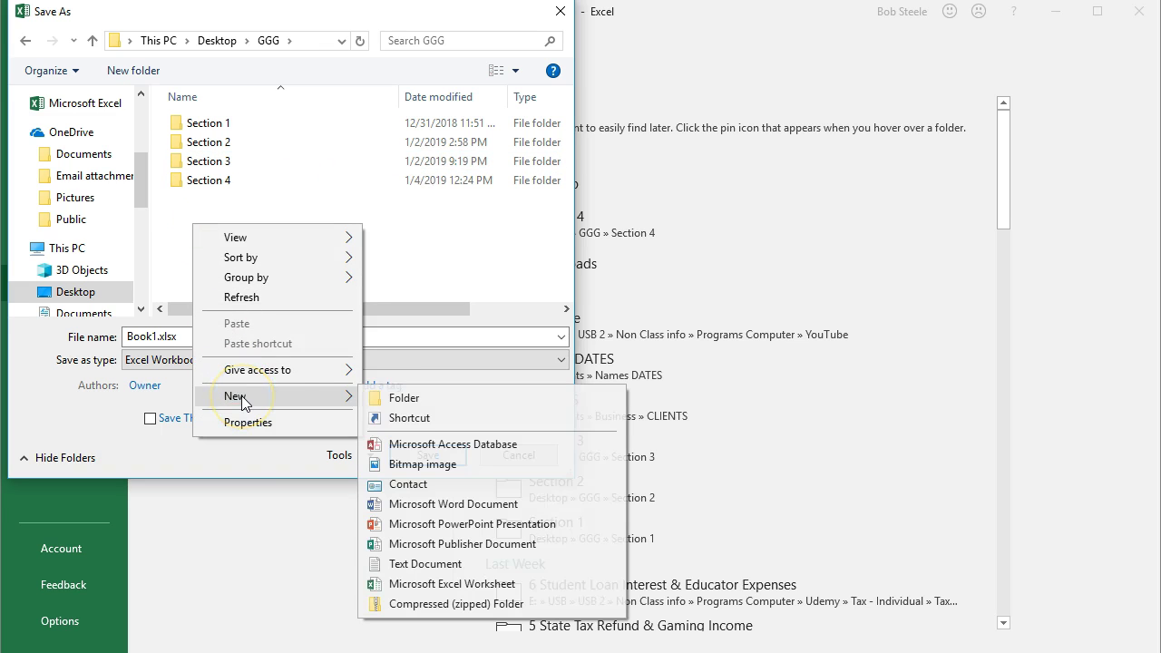
click(381, 397)
text(Section)
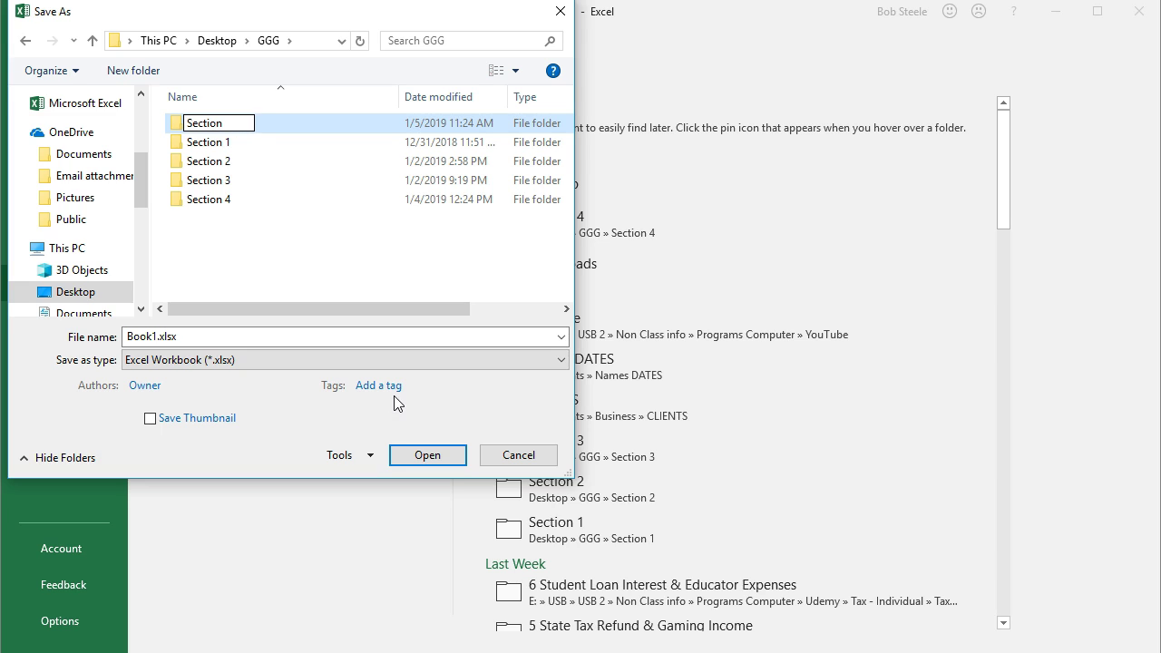
text( 6)
click(196, 247)
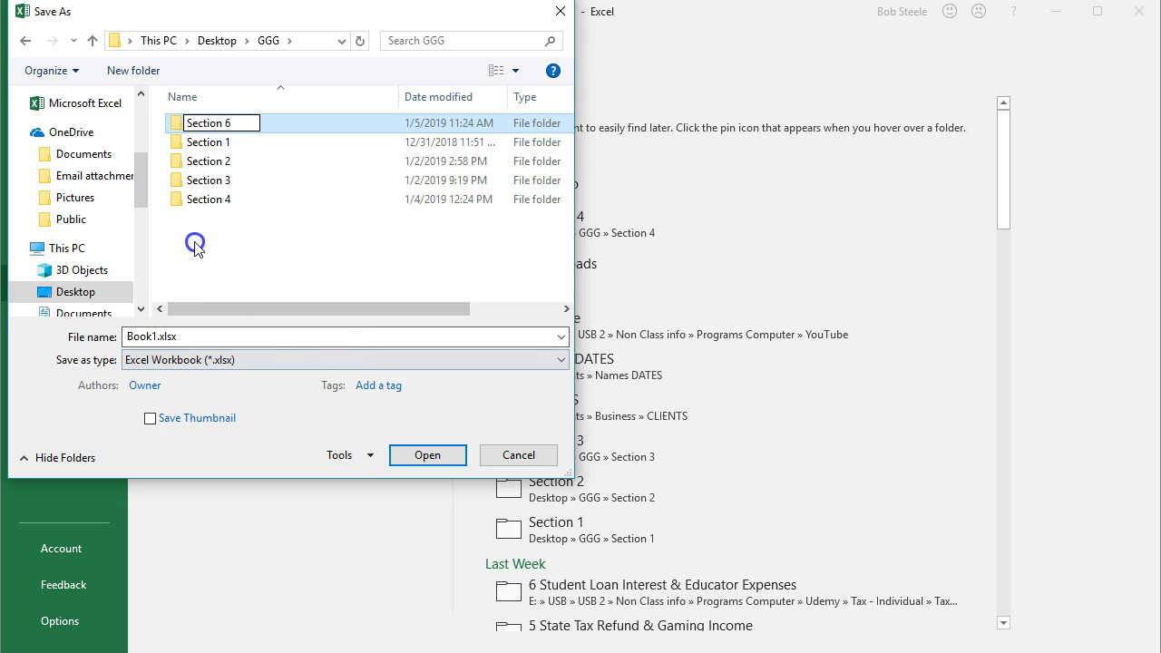
Save the workbook in the Section 6 folder under a new file name beginning with "Servi"
double_click(204, 124)
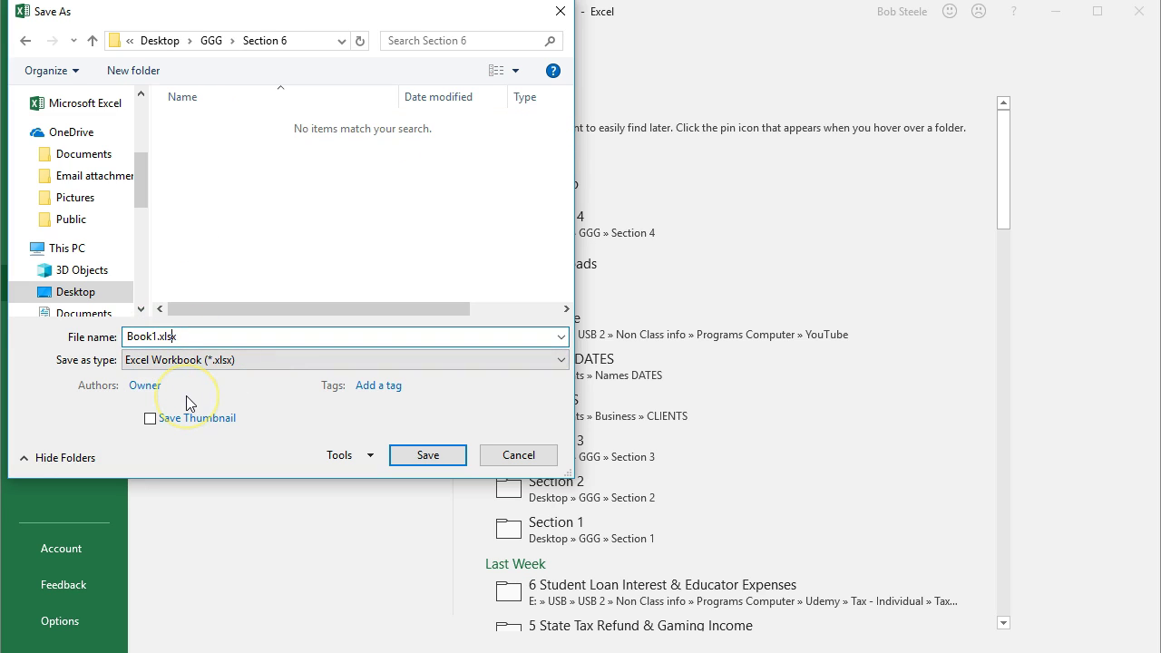
key(BackSpace)
key(BackSpace)
key(BackSpace)
key(BackSpace)
key(BackSpace)
text(Servi)
click(424, 454)
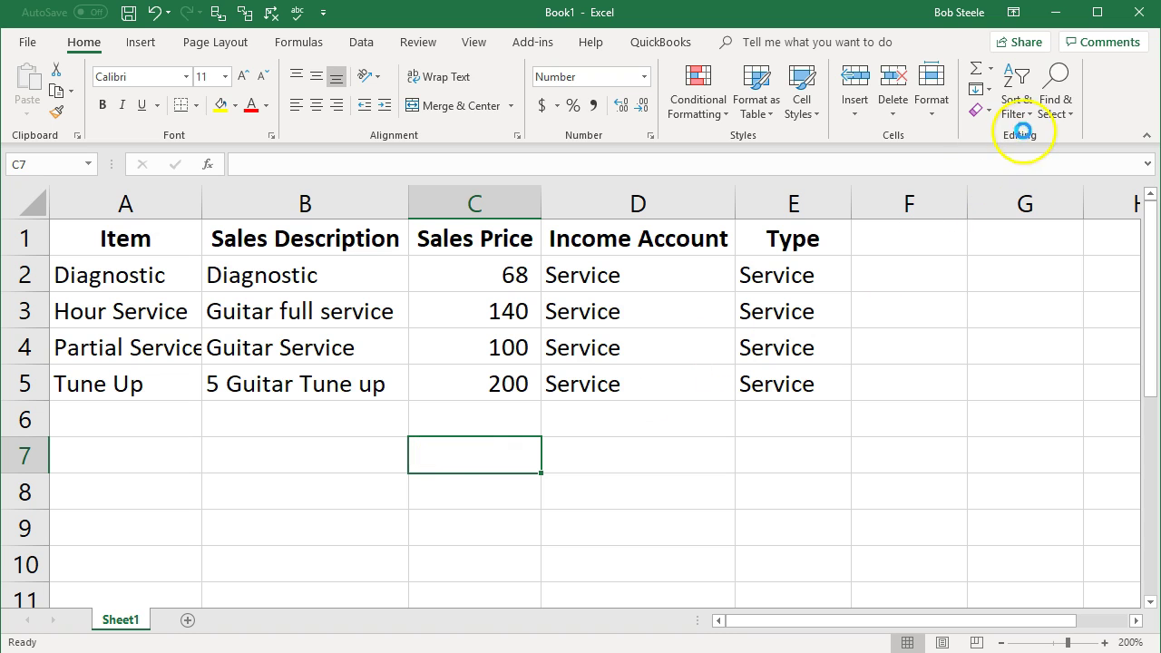
Close the workbook and open the file import for products and services in QuickBooks Online
click(1142, 20)
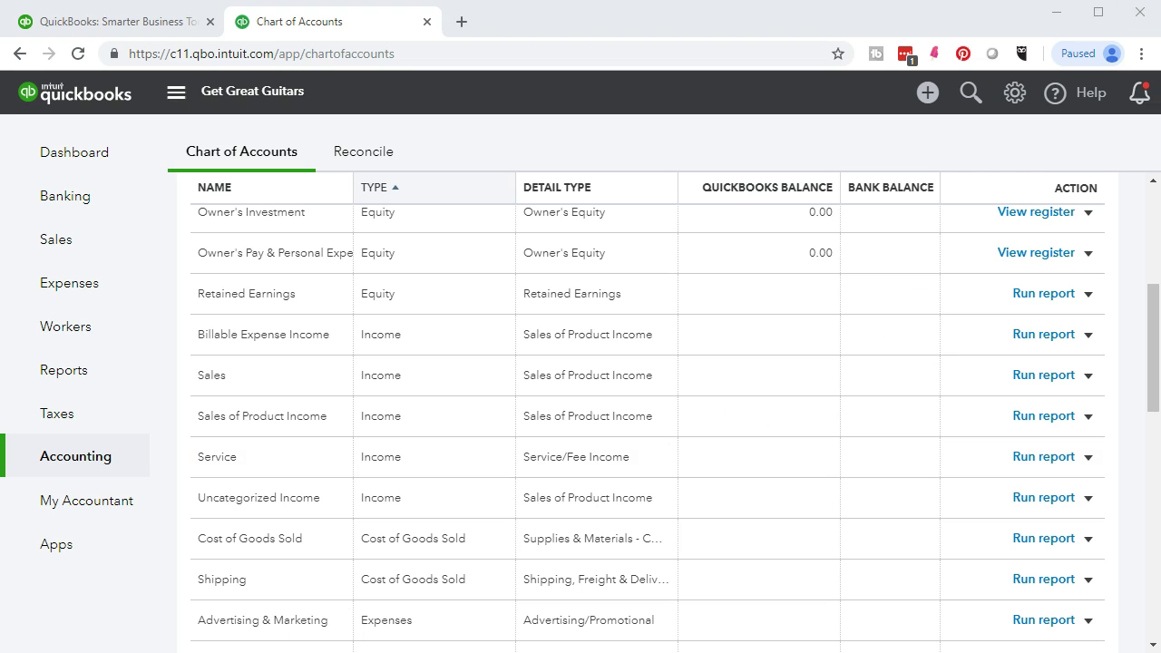
mouse_move(74, 260)
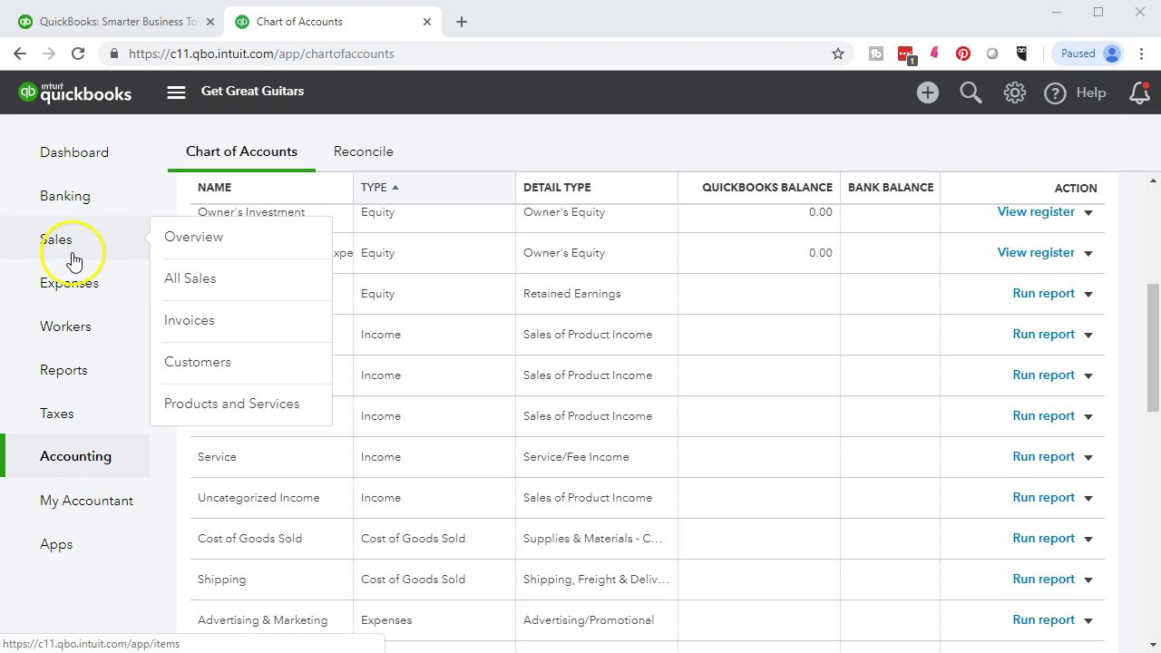
click(65, 247)
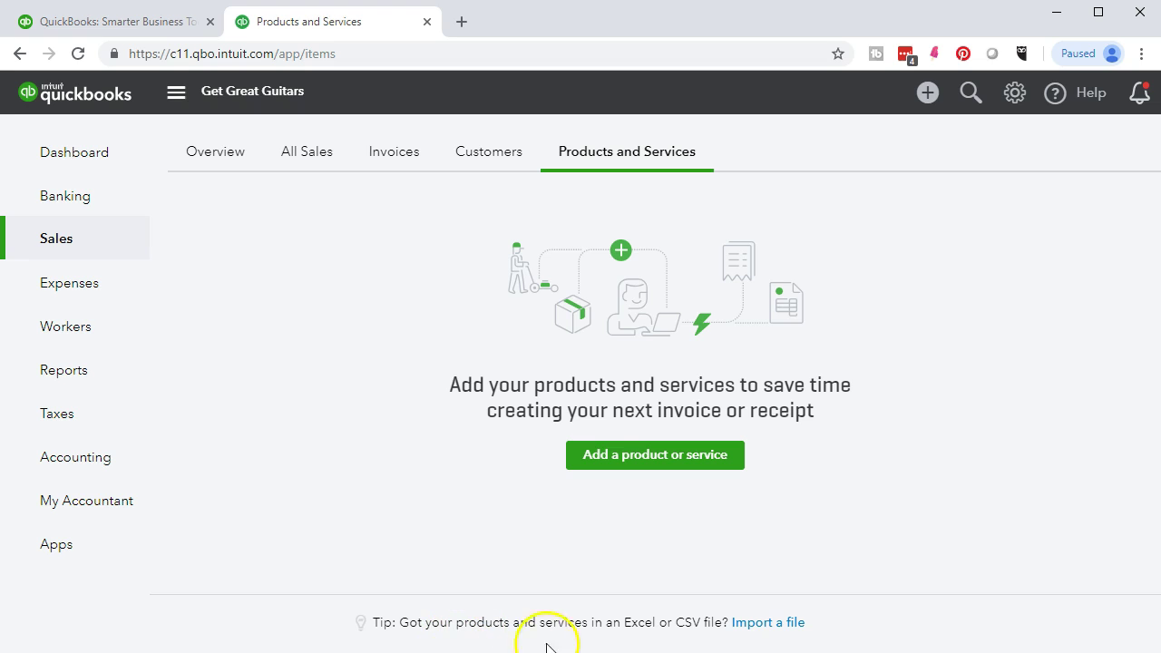
click(760, 624)
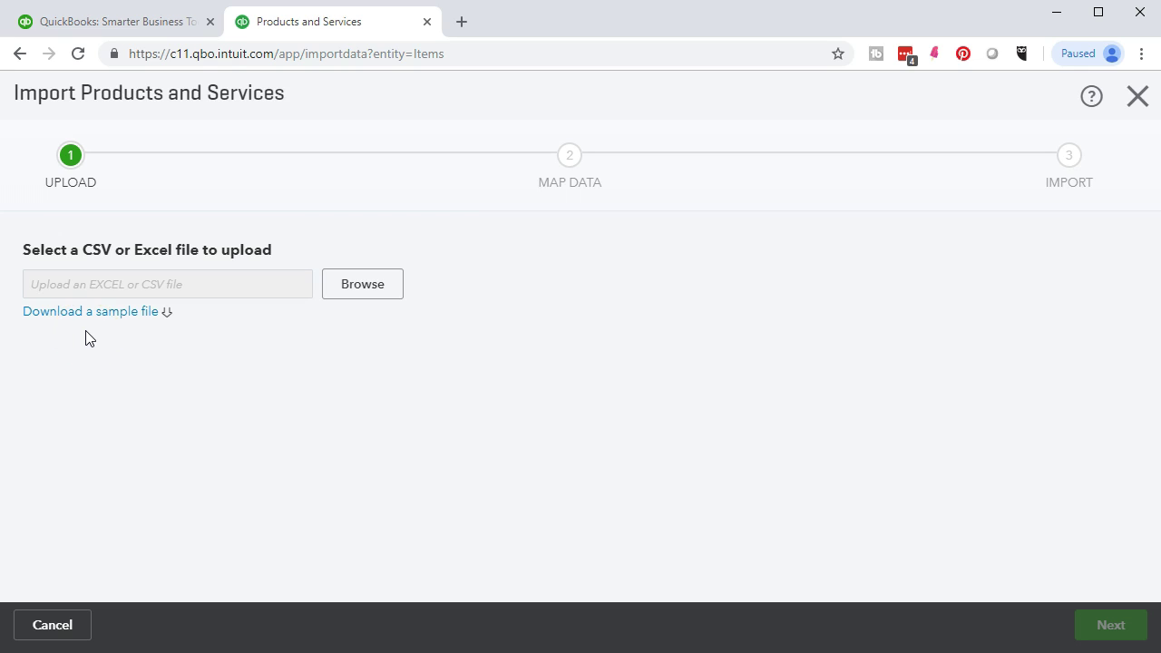
Upload Service Items.xlsx from the Section 6 folder in the Desktop's GGG folder and continue to the field mapping
click(349, 293)
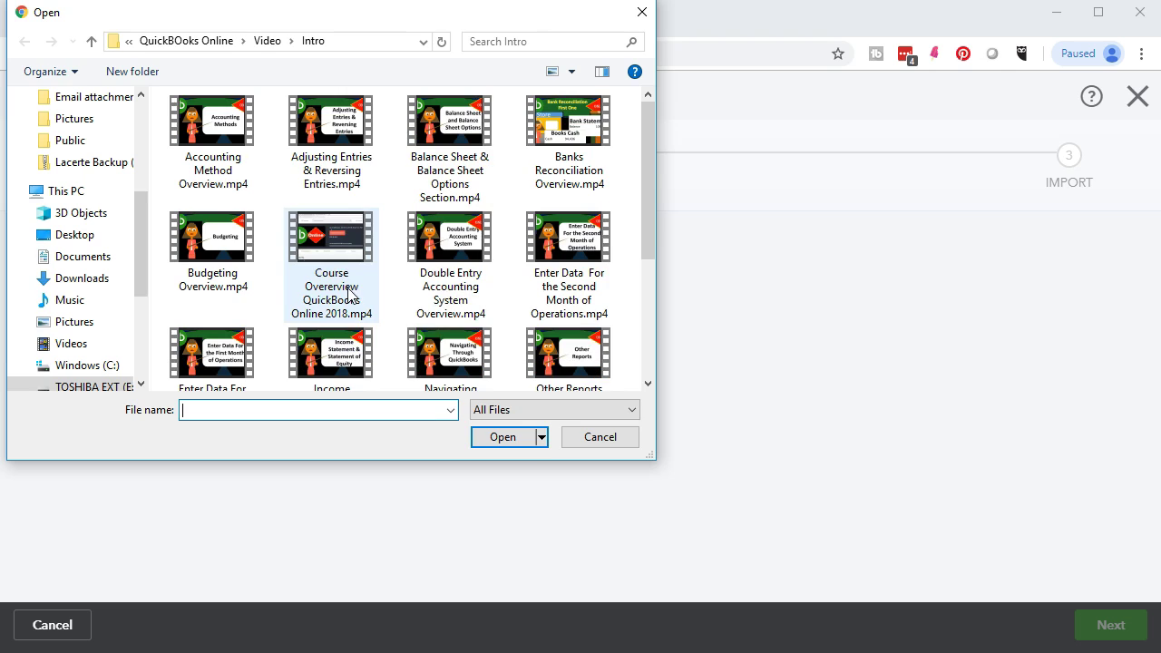
drag(139, 225, 122, 112)
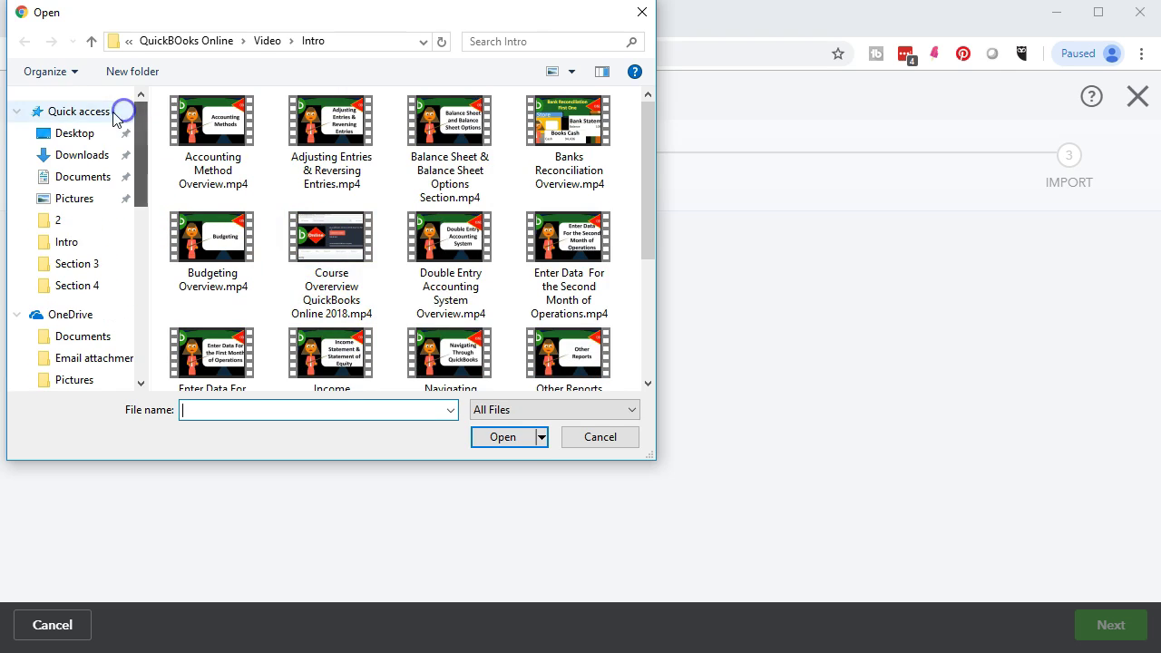
click(74, 136)
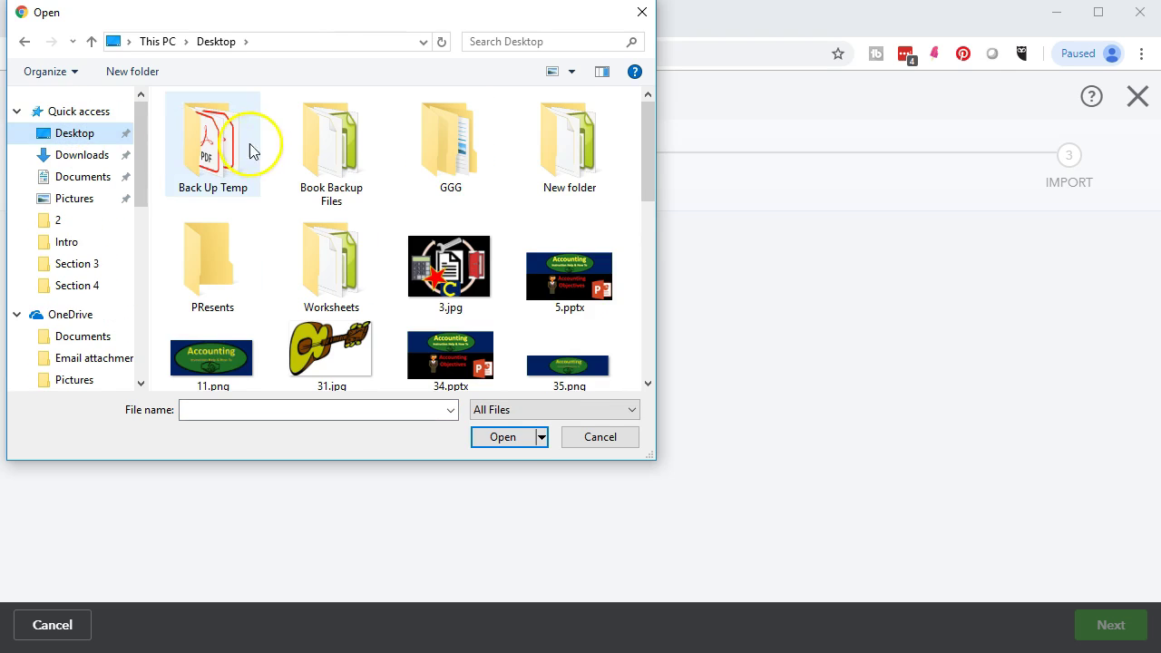
double_click(437, 151)
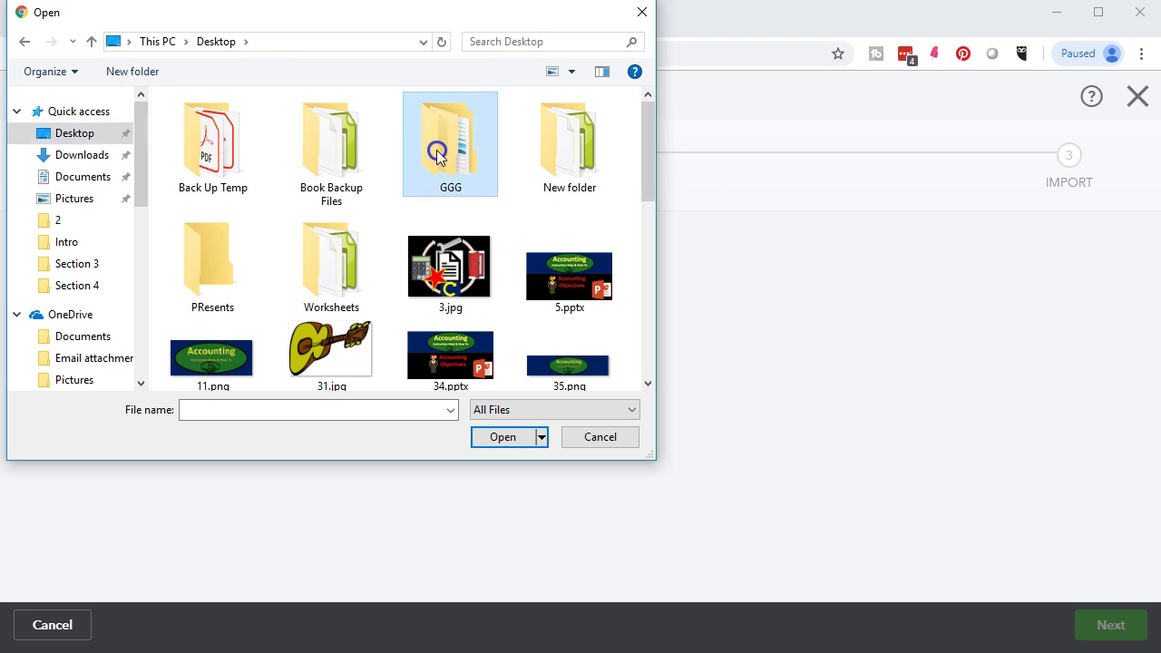
double_click(246, 200)
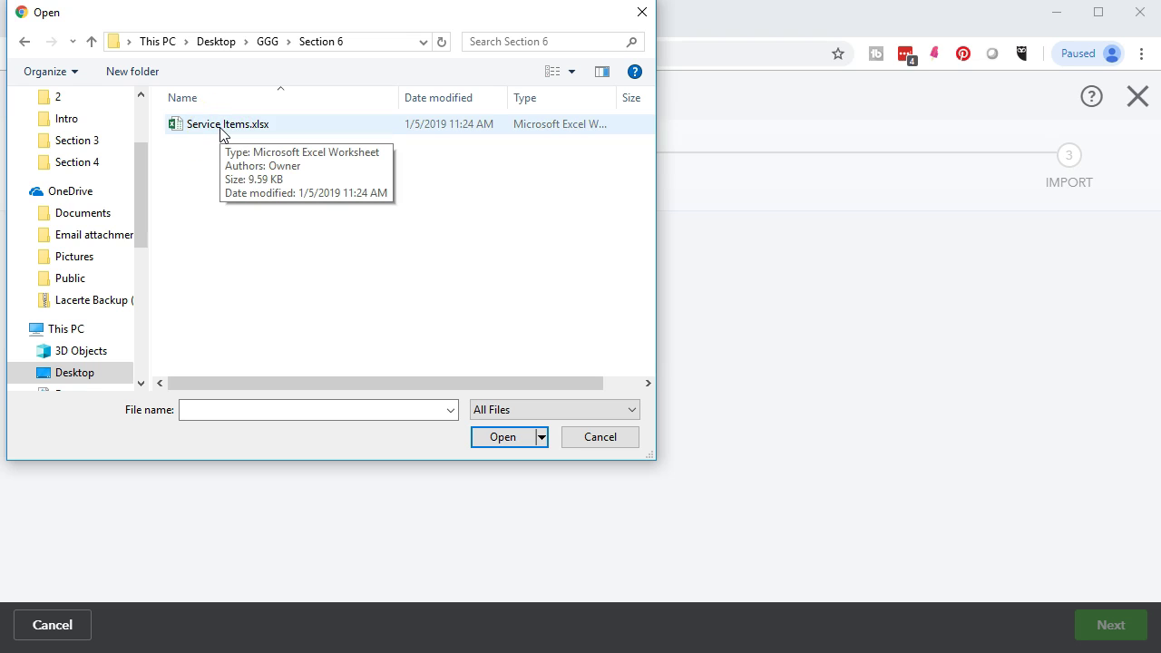
double_click(222, 127)
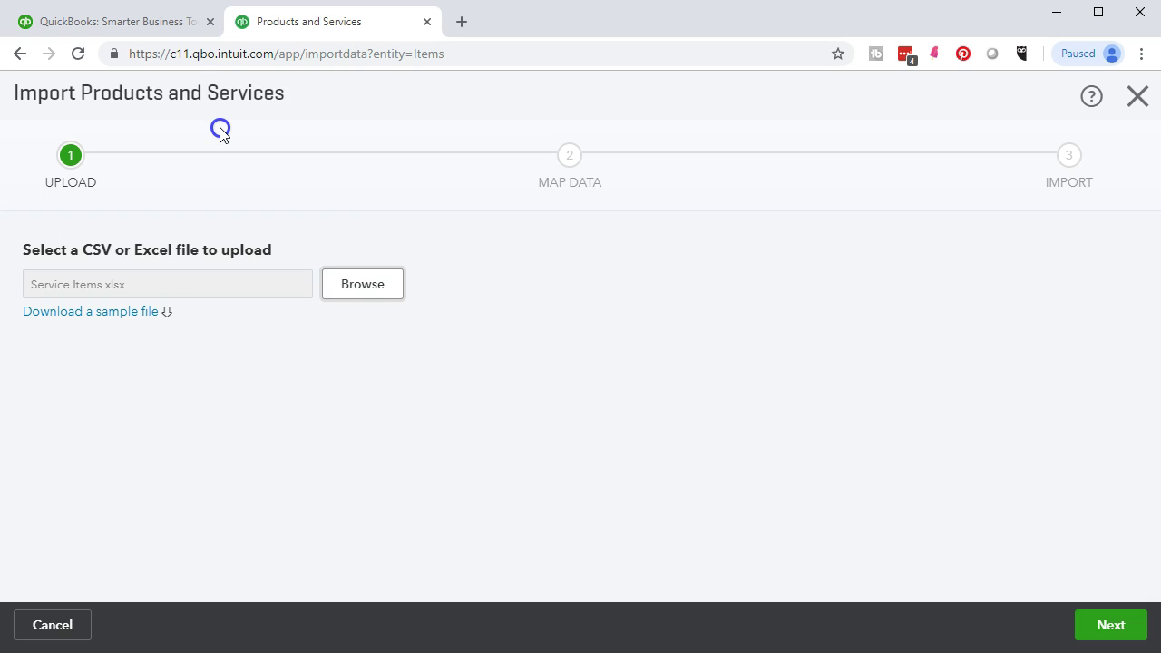
click(1085, 636)
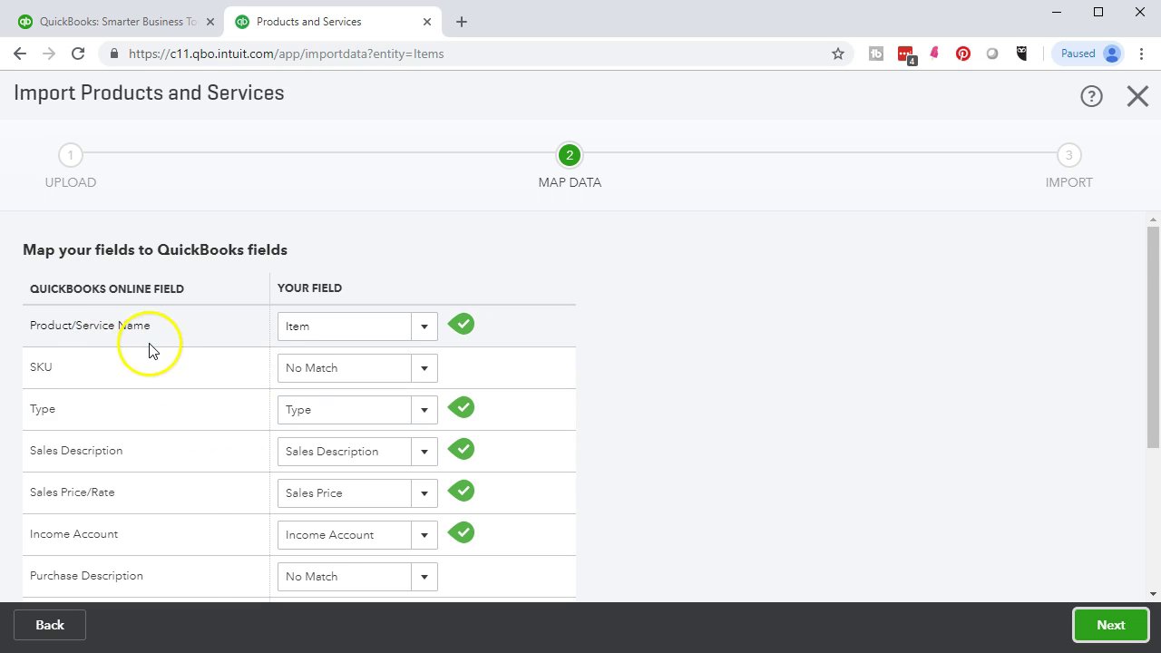
Check the Product/Service Name mapping options, opening Service Items.xlsx in Excel to compare them with its Item column, and return to the import
scroll(148, 350, down, 1)
scroll(279, 333, up, 1)
click(428, 327)
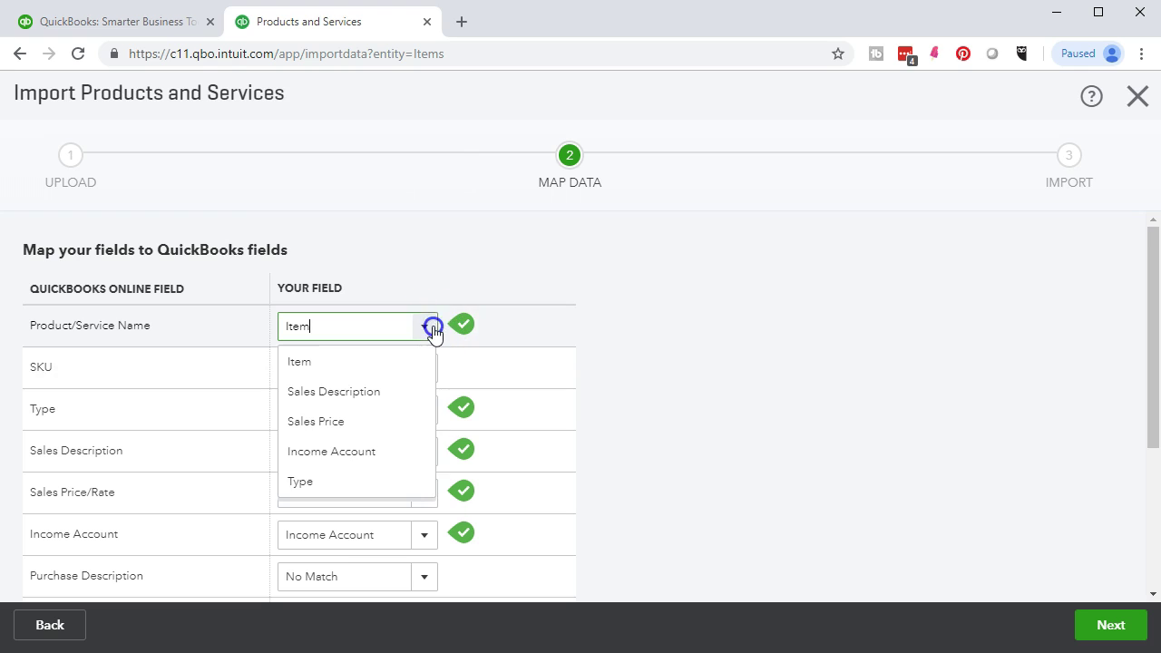
click(433, 329)
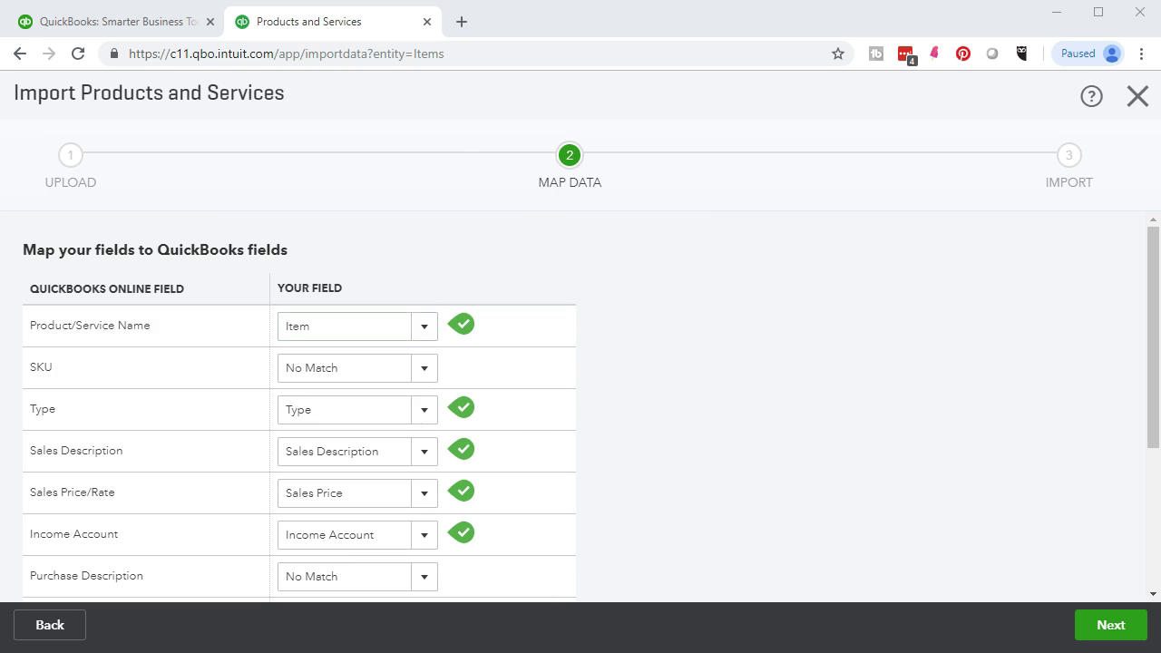
right_click(602, 652)
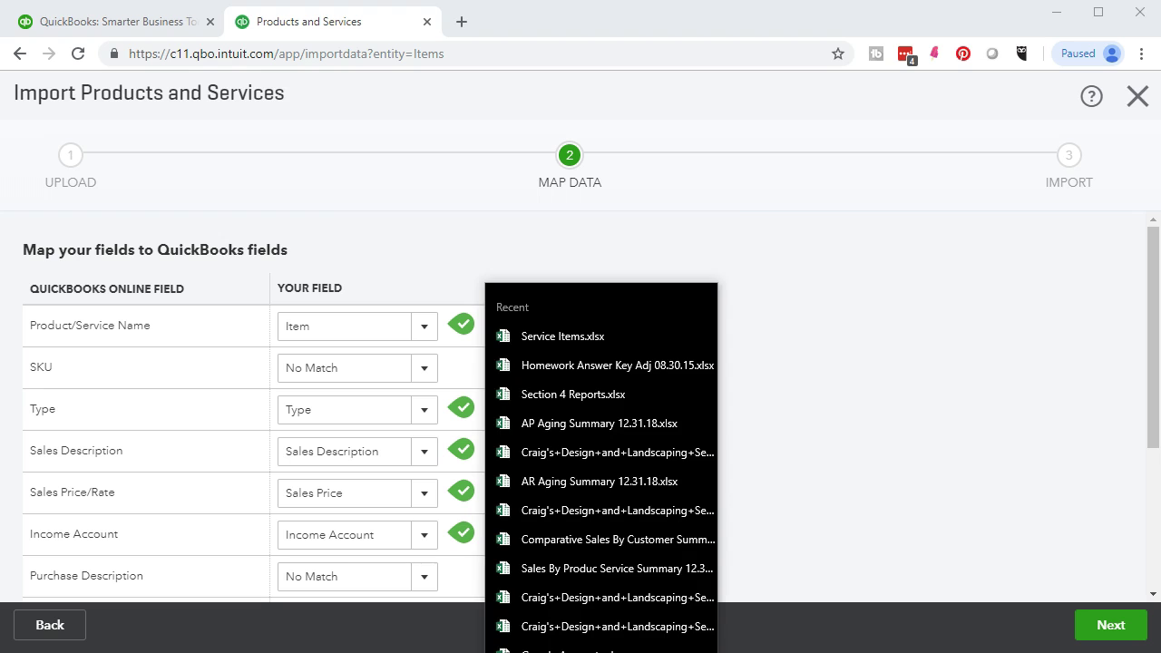
click(526, 333)
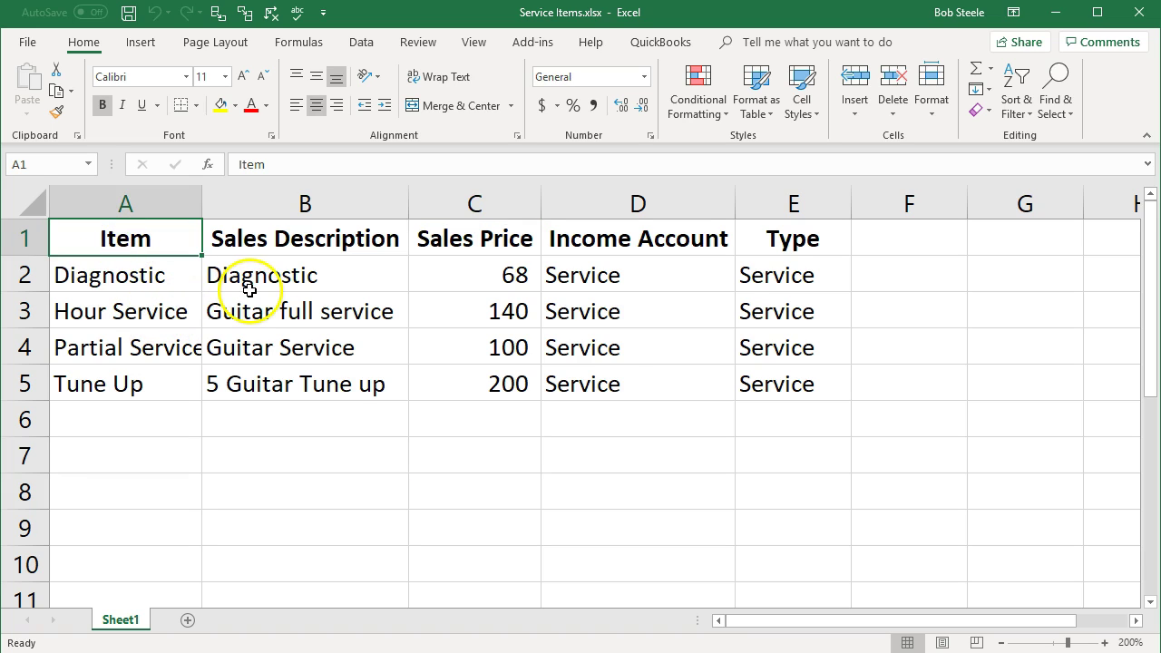
click(1043, 13)
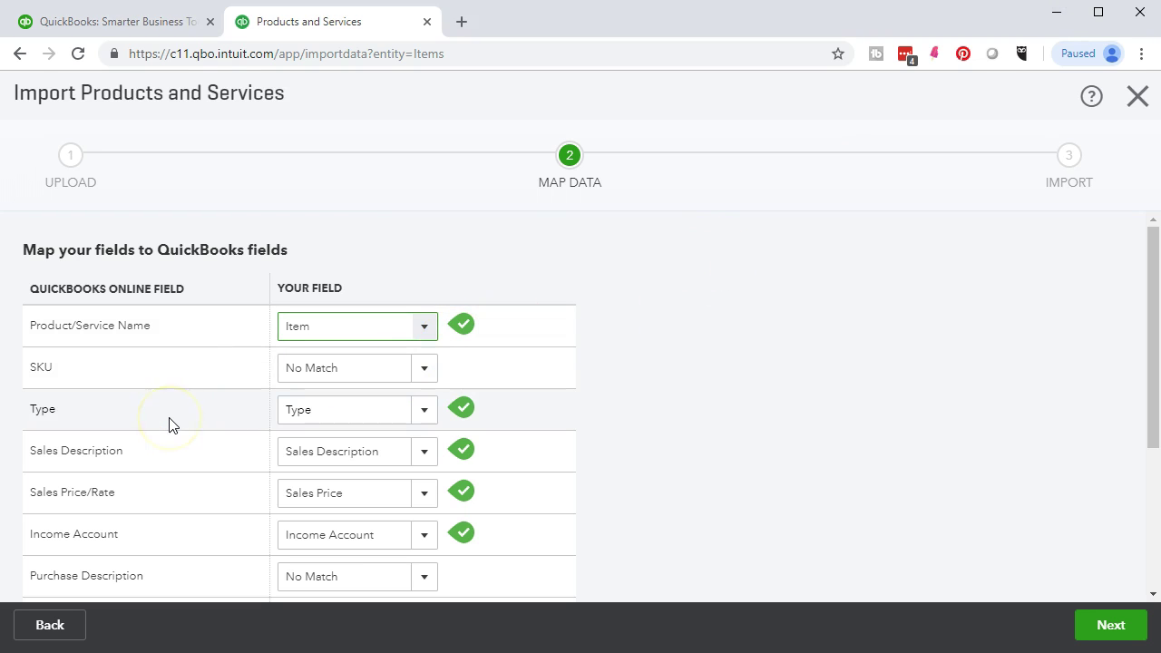
Check the Type field's mapping against the Type column header in the Service Items workbook
click(423, 414)
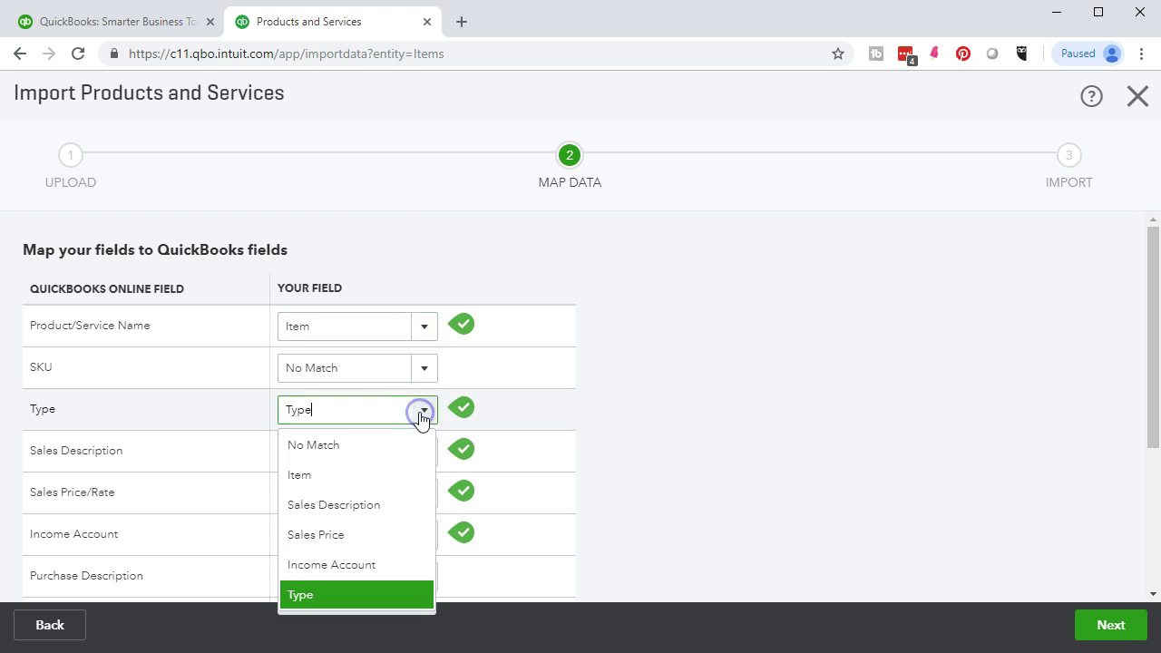
click(423, 413)
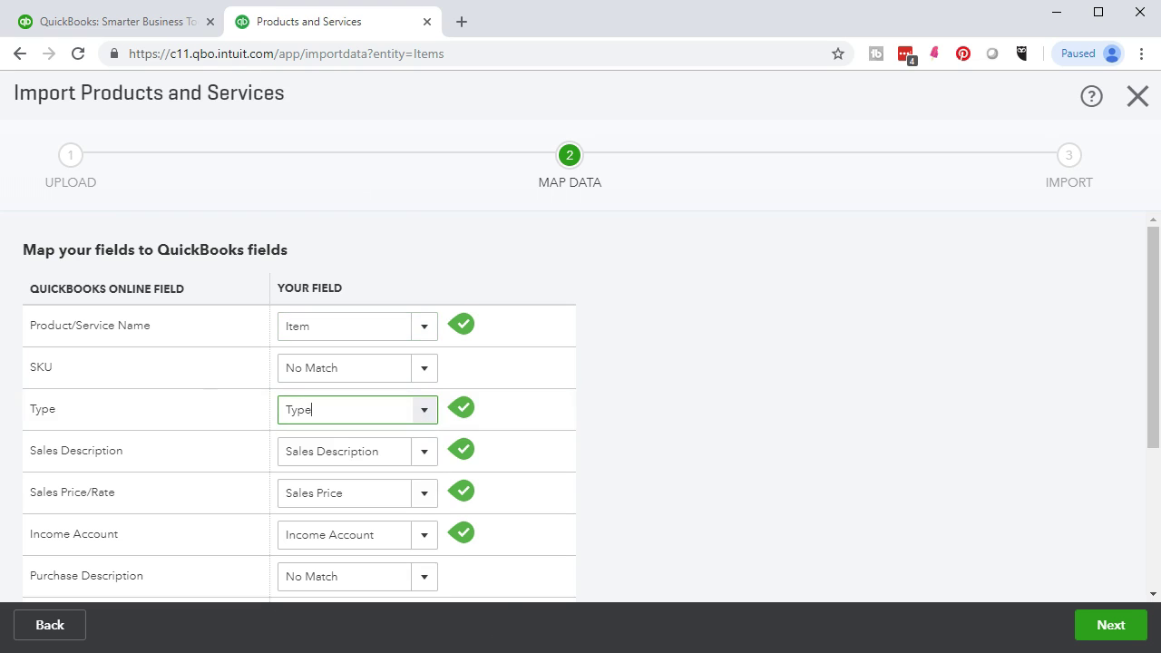
key(alt+Tab)
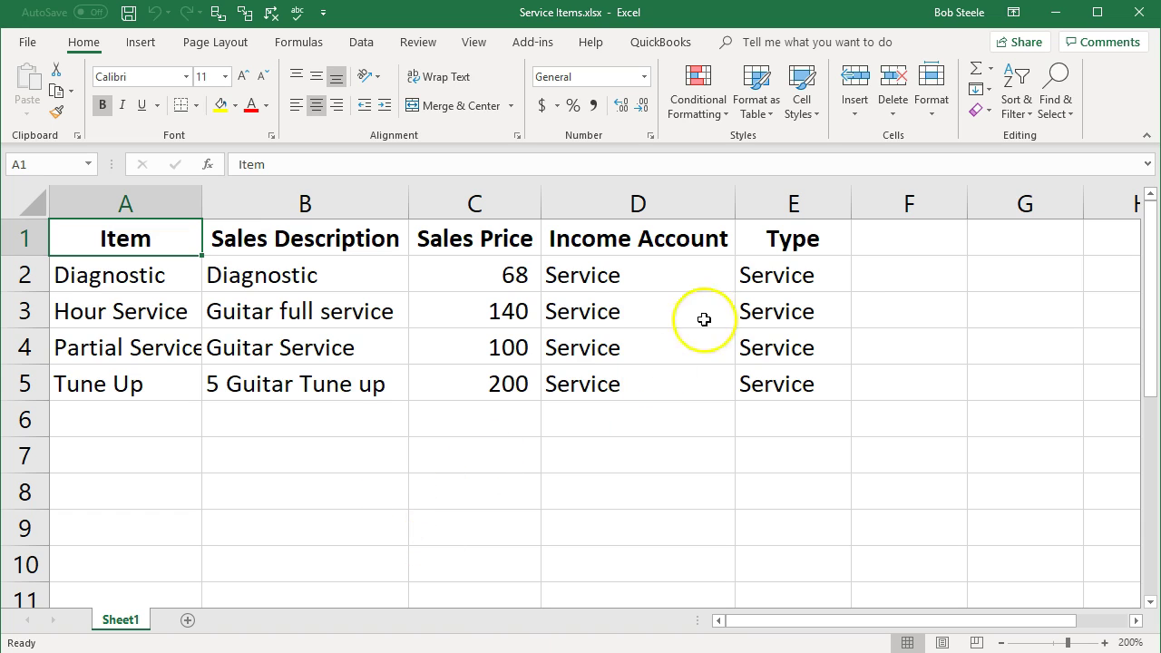
click(757, 238)
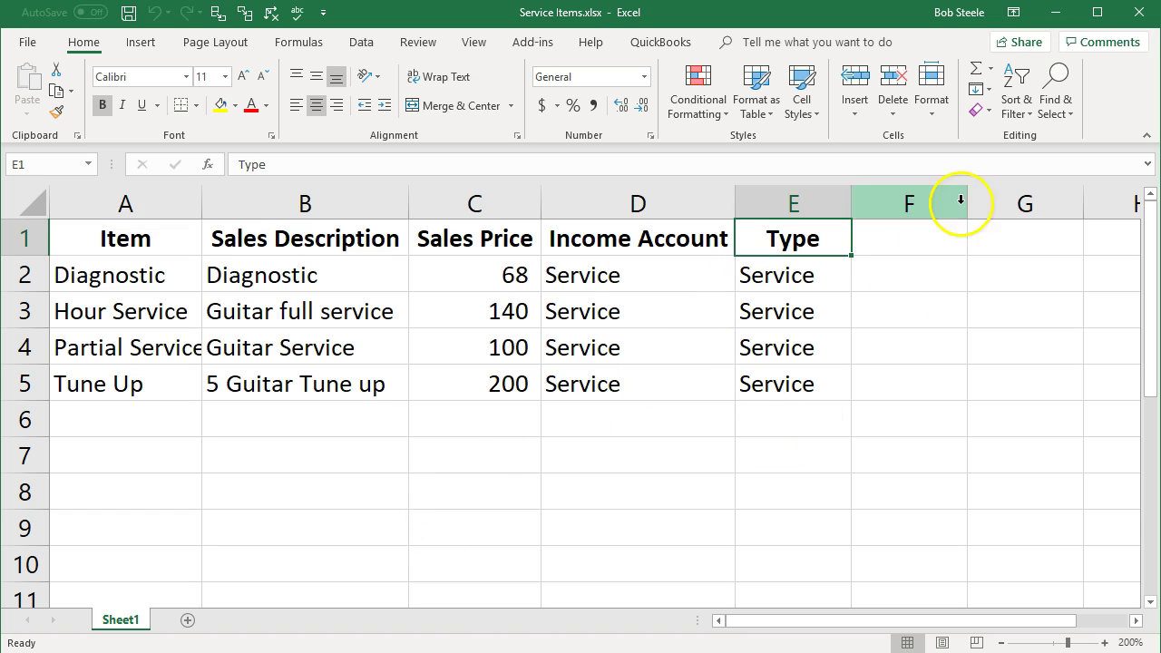
click(1055, 13)
Check the Sales Description field's mapping against the Sales Description header in the Service Items workbook
scroll(531, 541, down, 1)
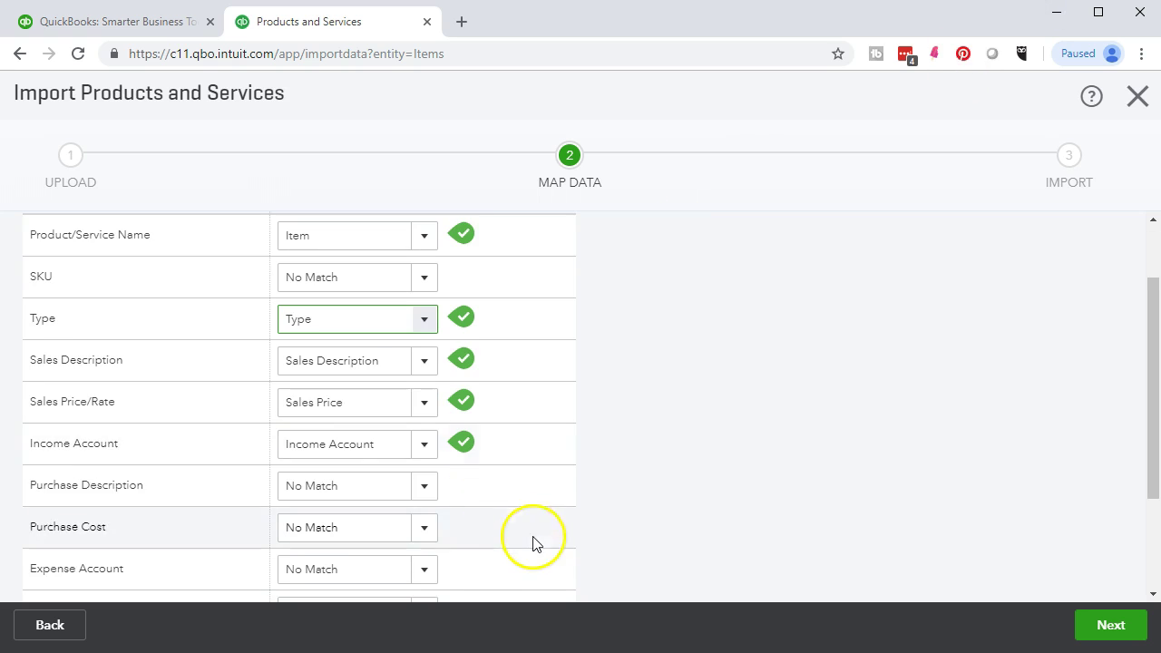
click(420, 363)
click(420, 362)
key(alt+Tab)
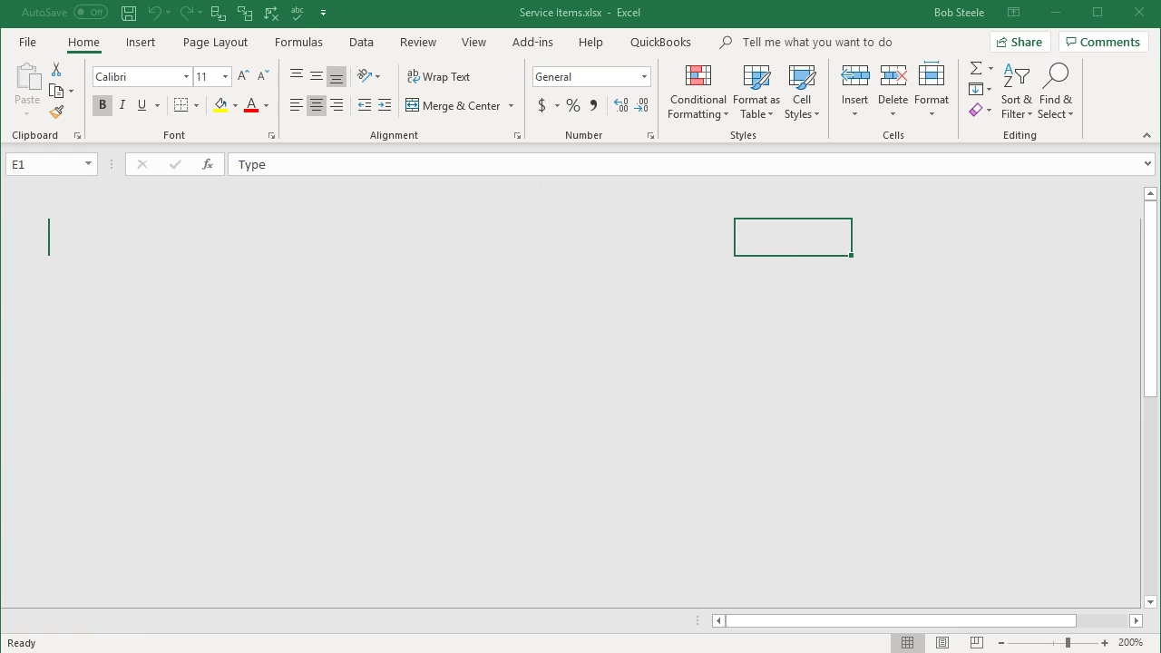
click(357, 237)
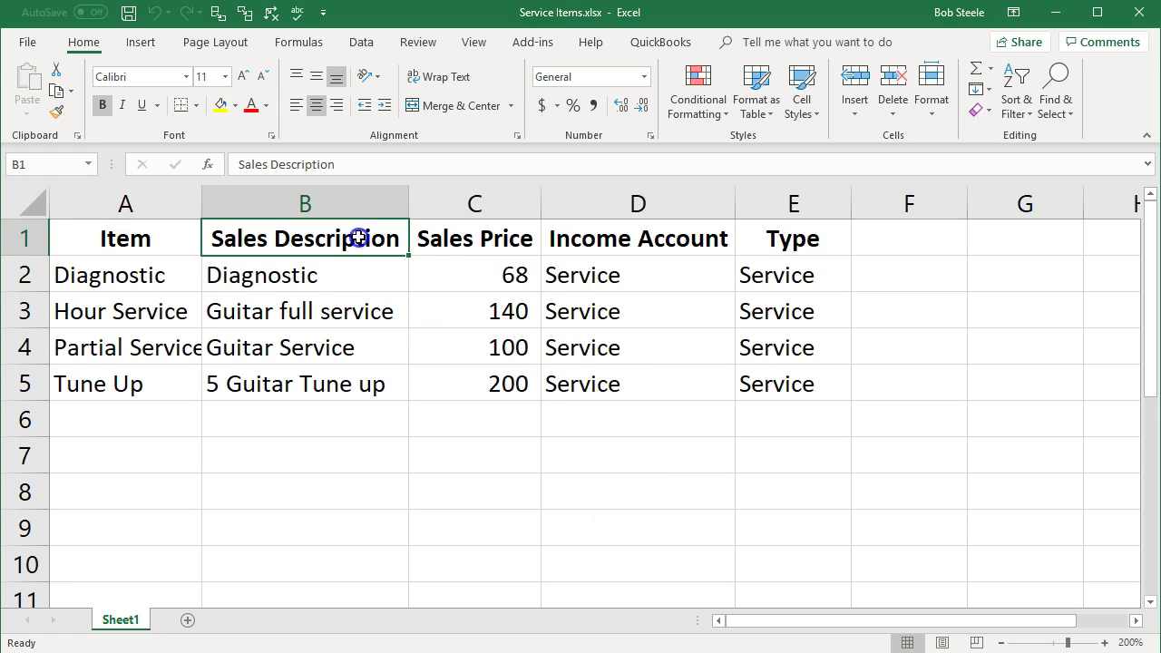
click(1050, 12)
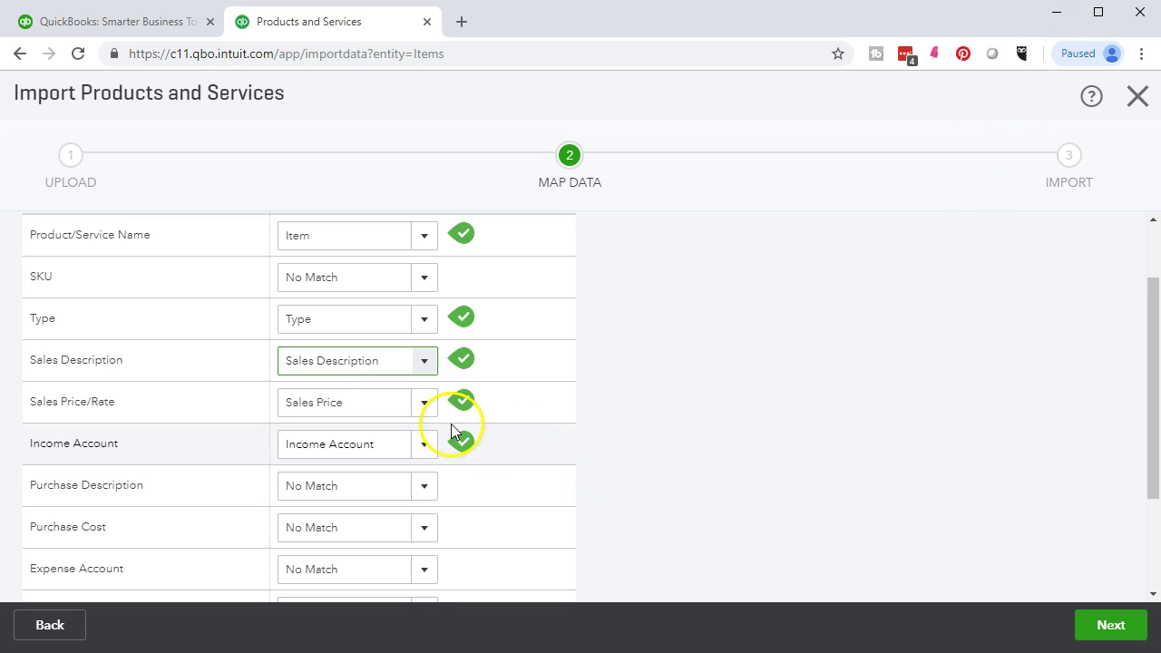
Check the Sales Price/Rate field's mapping against the Sales Price header in the Service Items workbook
click(422, 402)
click(423, 403)
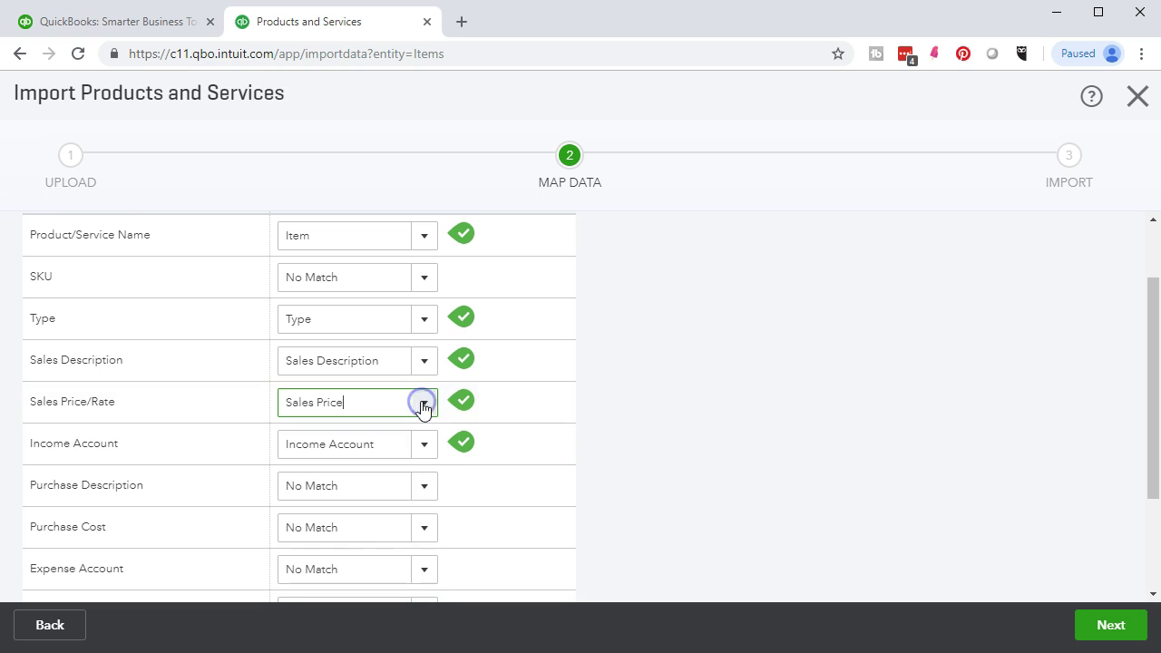
key(alt+Tab)
click(491, 236)
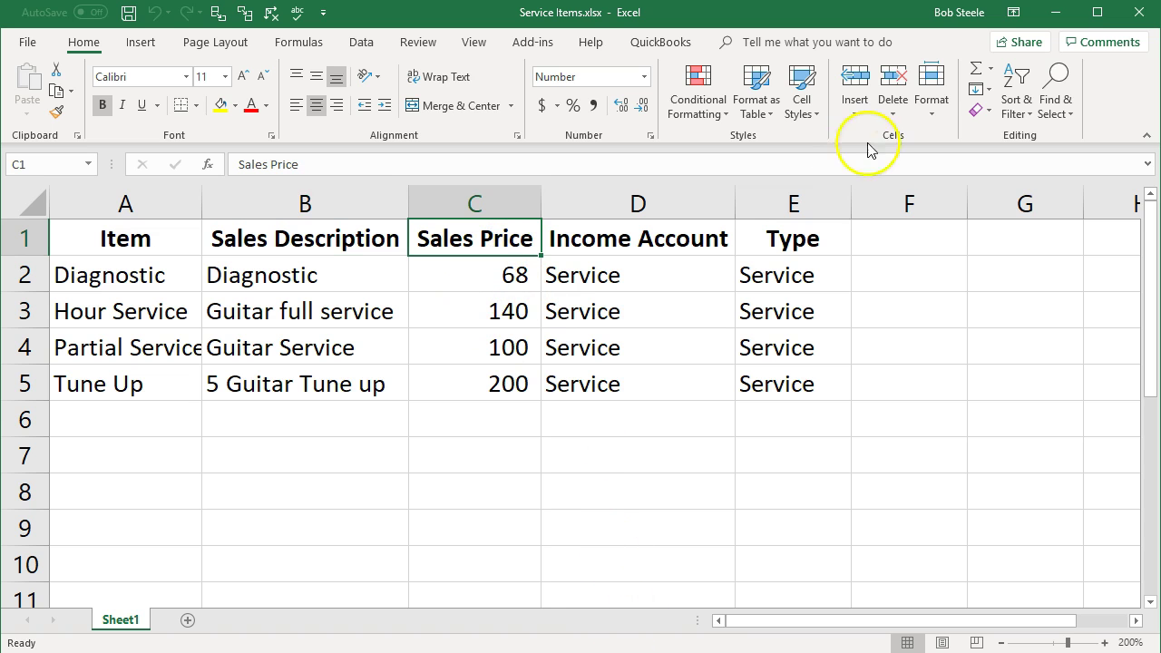
click(1057, 15)
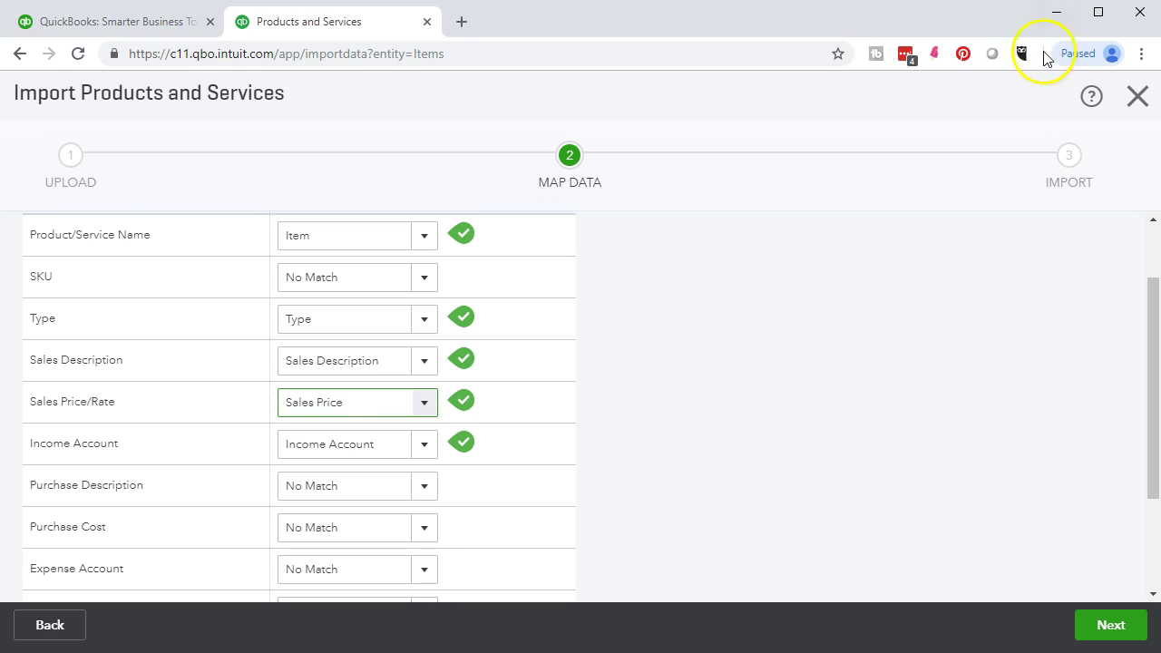
Check the Income Account field's mapping against the Income Account header in the Service Items workbook
click(423, 447)
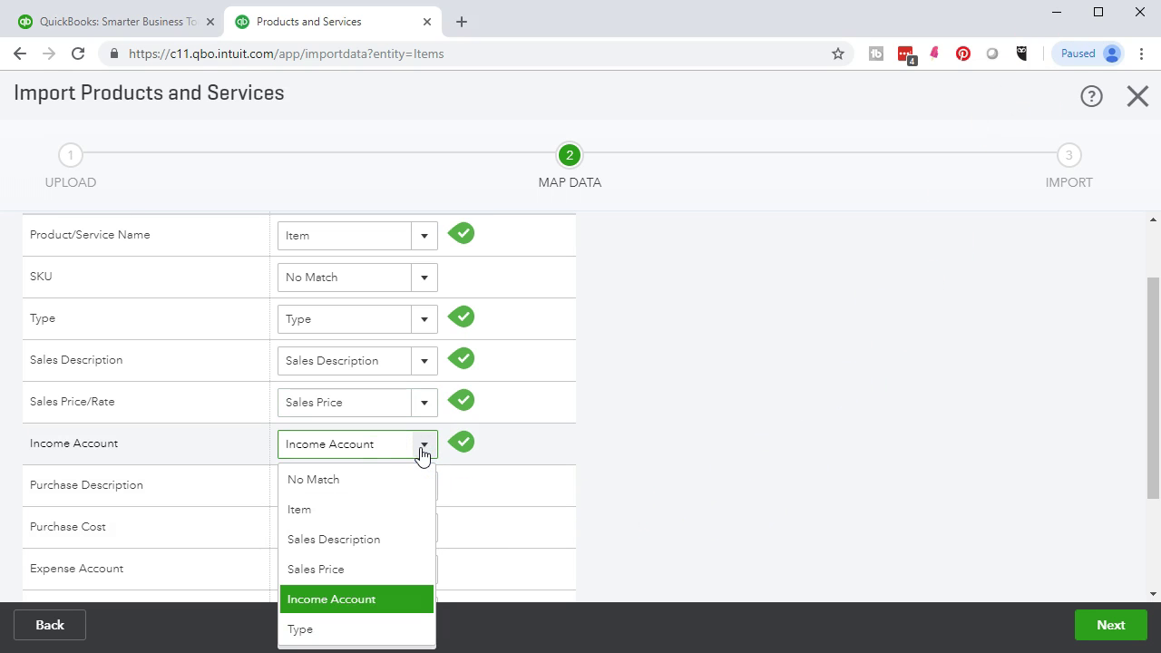
click(424, 450)
key(alt+Tab)
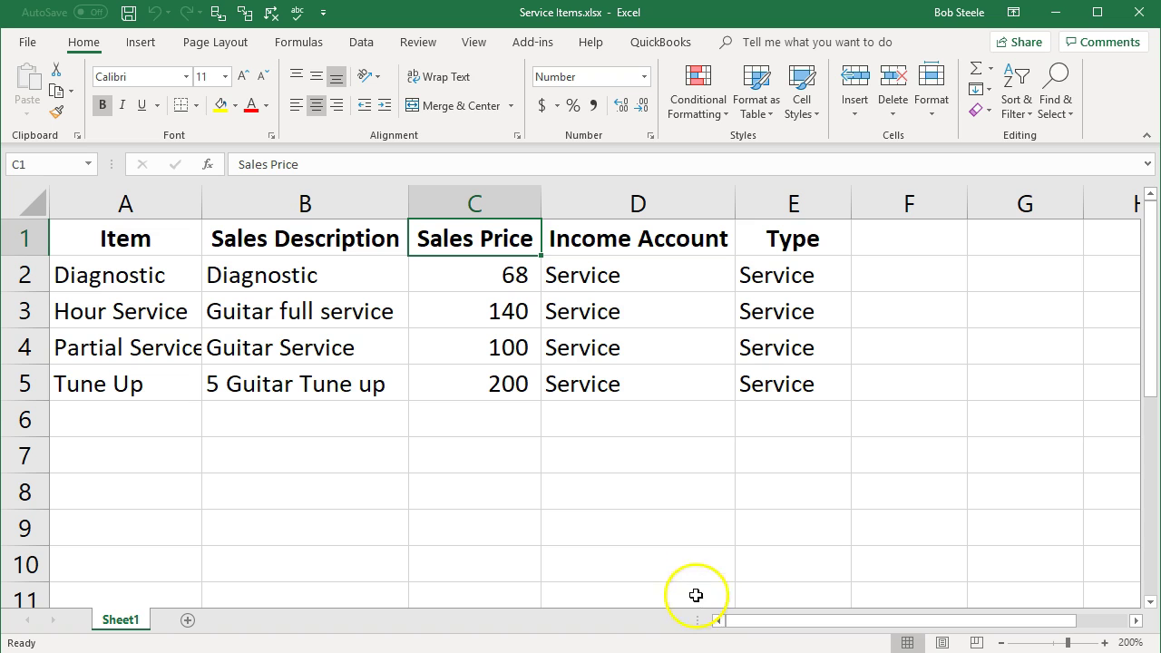
click(671, 234)
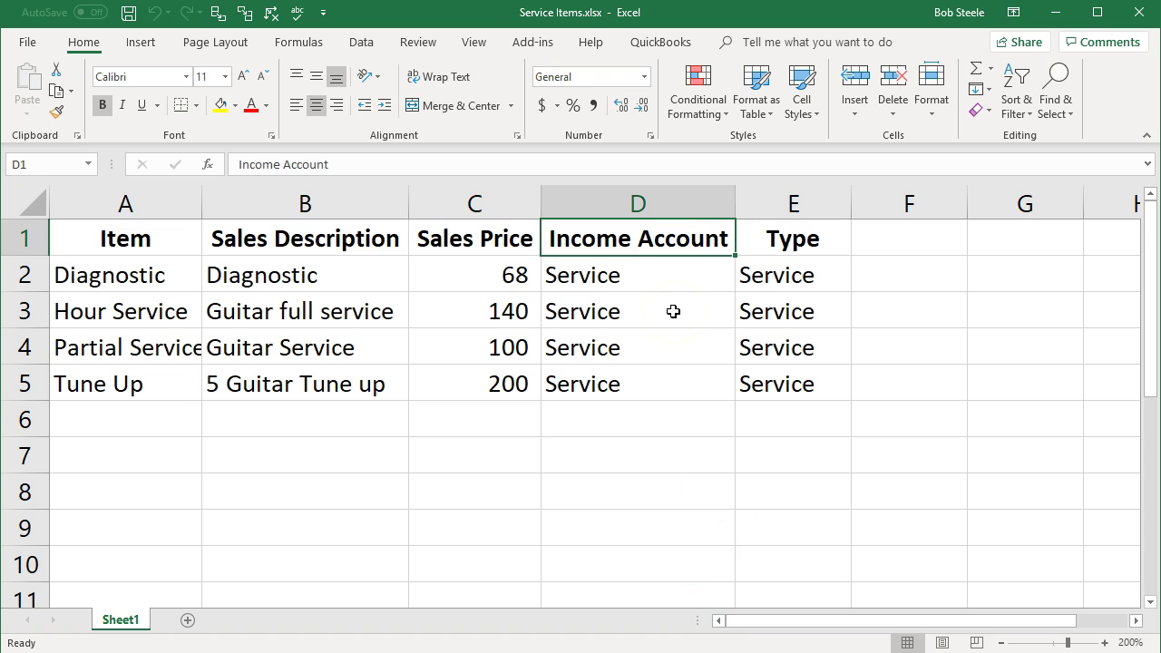
click(1051, 12)
click(878, 425)
Review the remaining purchase and inventory fields, leave them at No Match, and continue to the final import review
scroll(876, 430, down, 3)
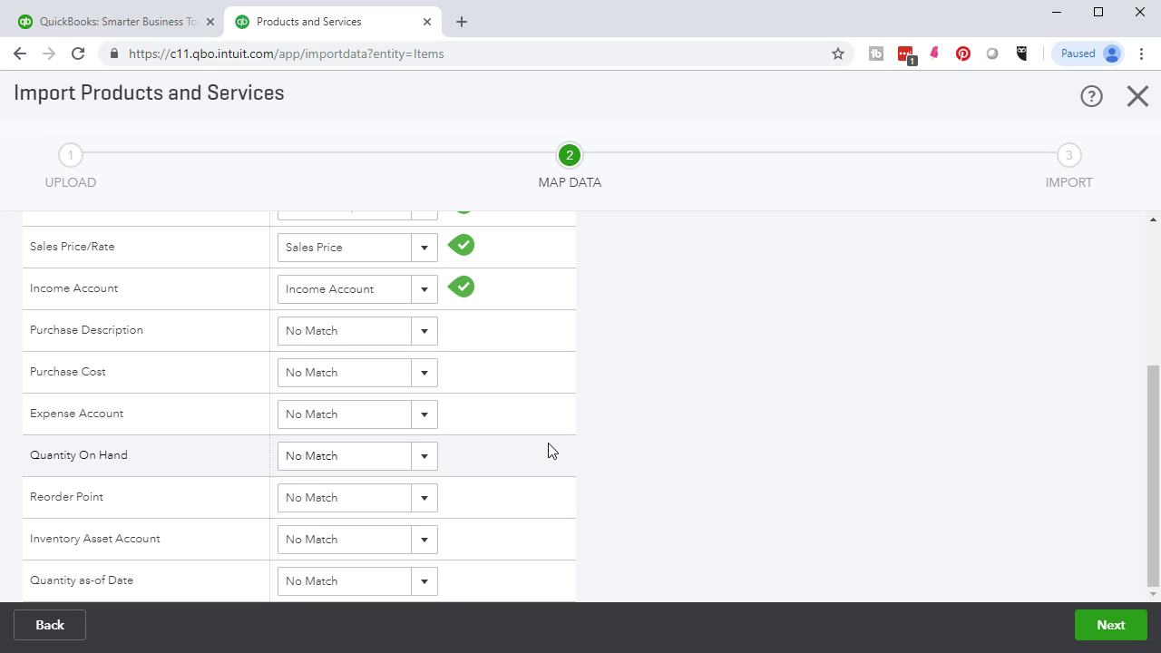
click(545, 515)
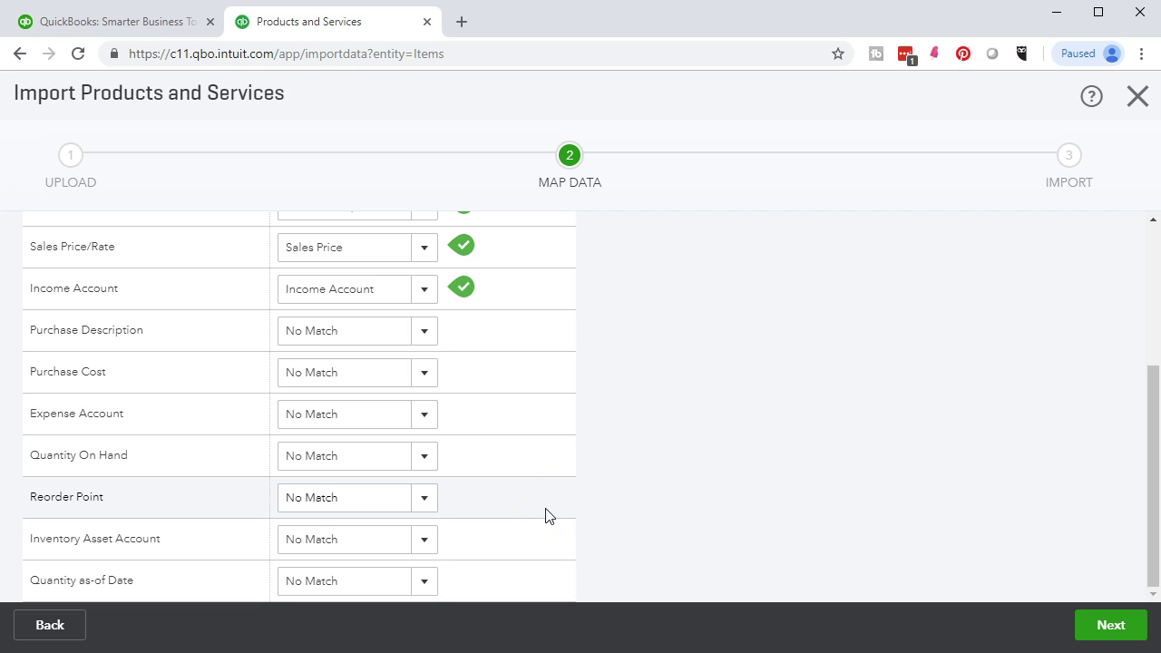
click(515, 549)
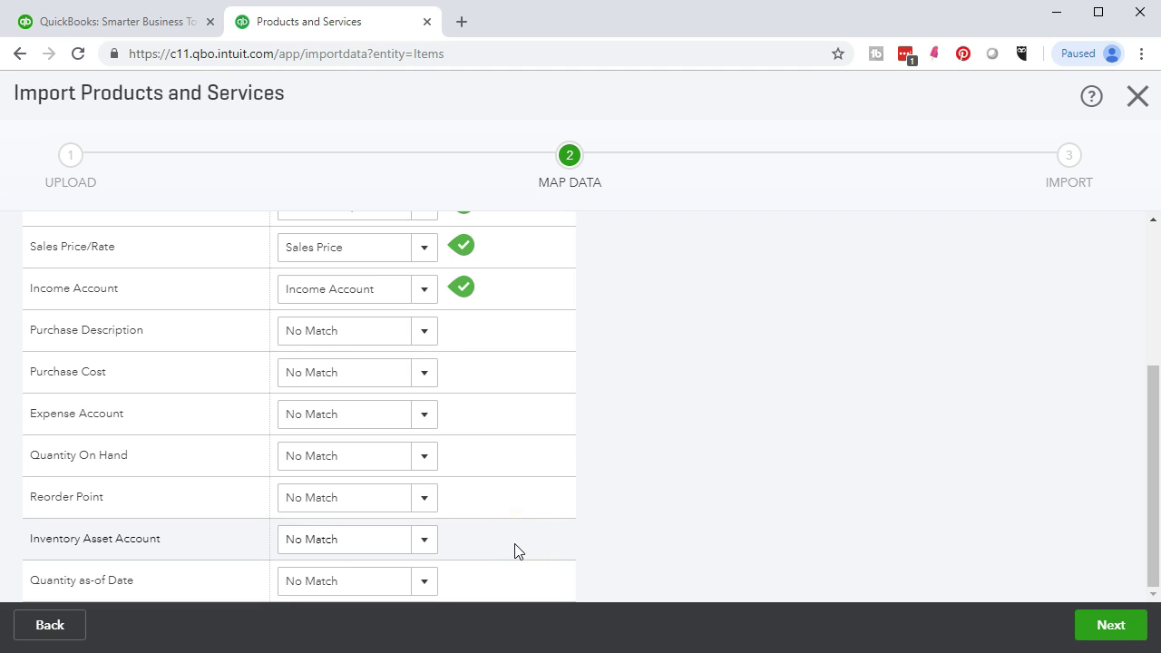
click(584, 549)
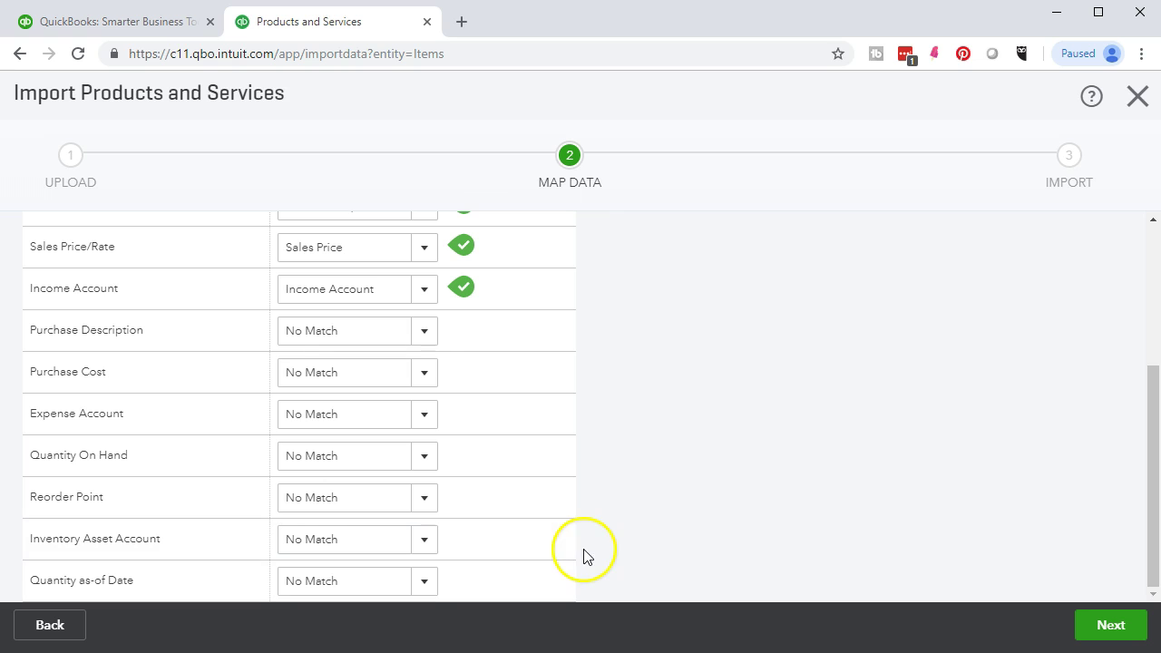
click(1088, 641)
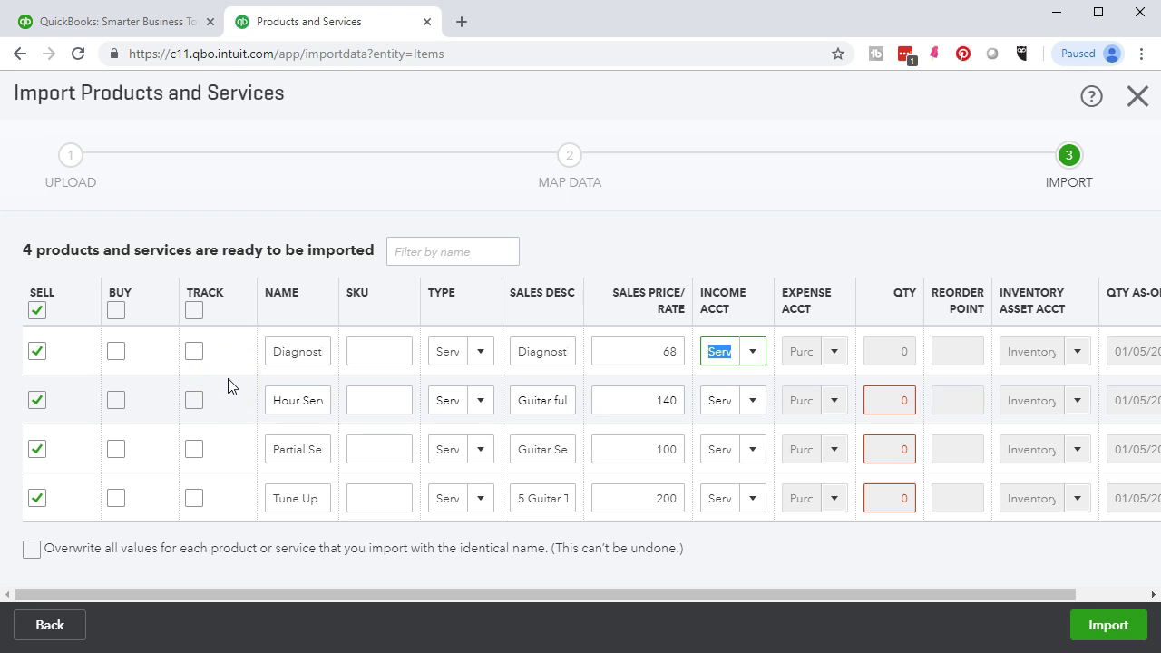
Review the Diagnostic item's name, available type choices, sales description and sales price in the import list
click(281, 352)
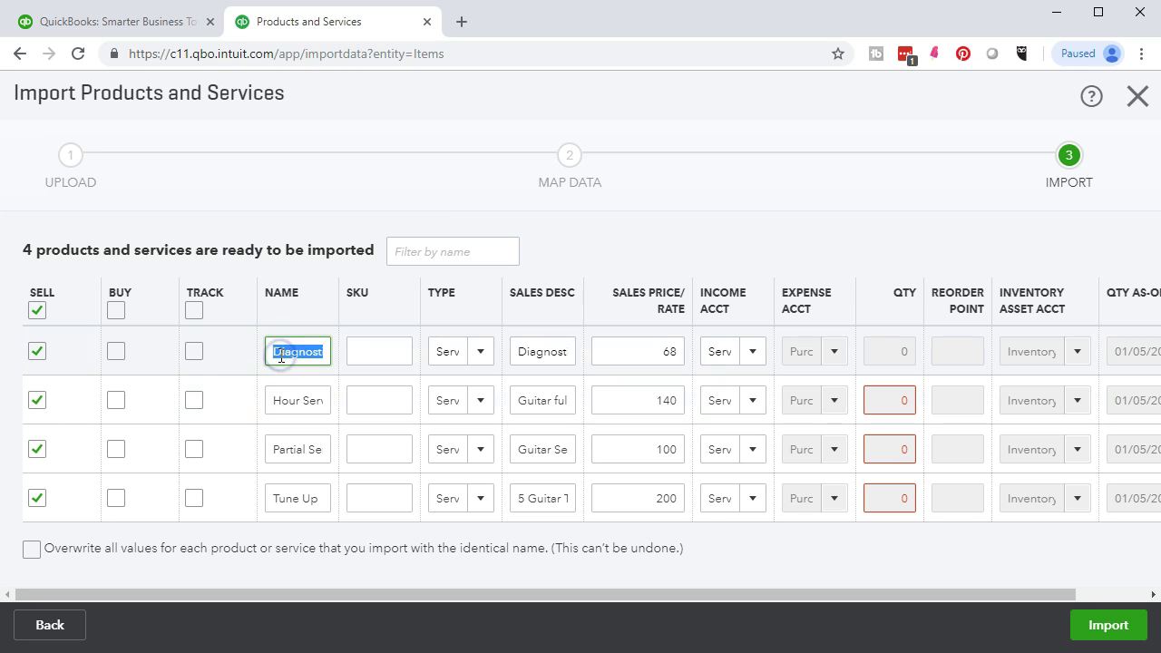
click(479, 352)
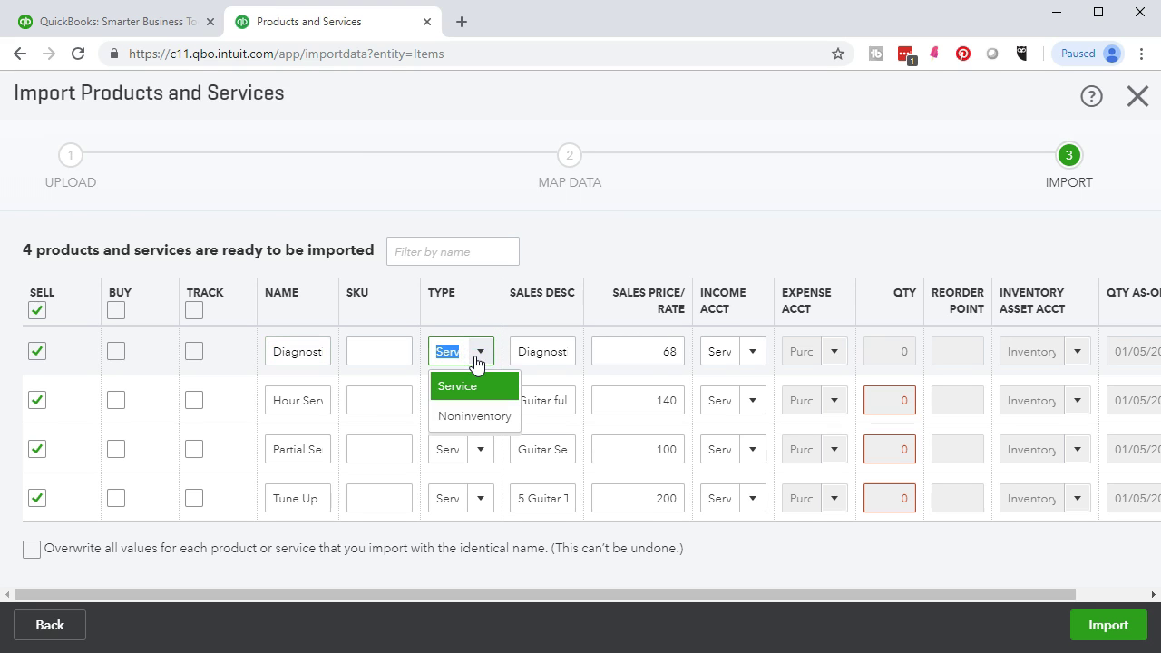
click(477, 359)
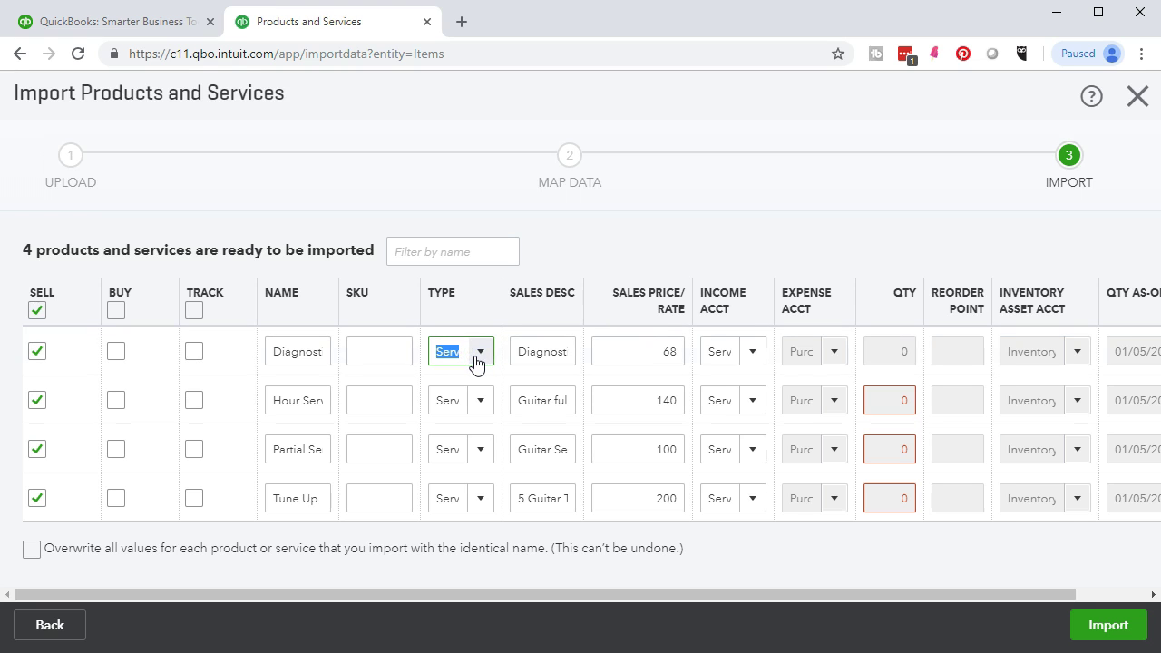
click(524, 354)
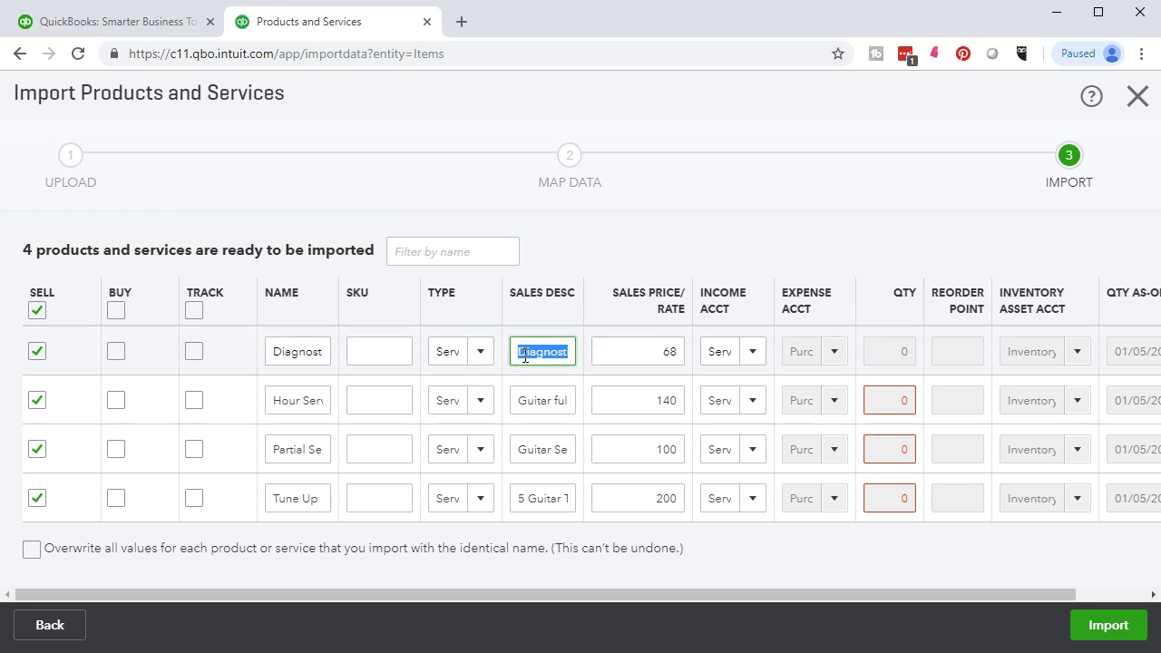
click(623, 358)
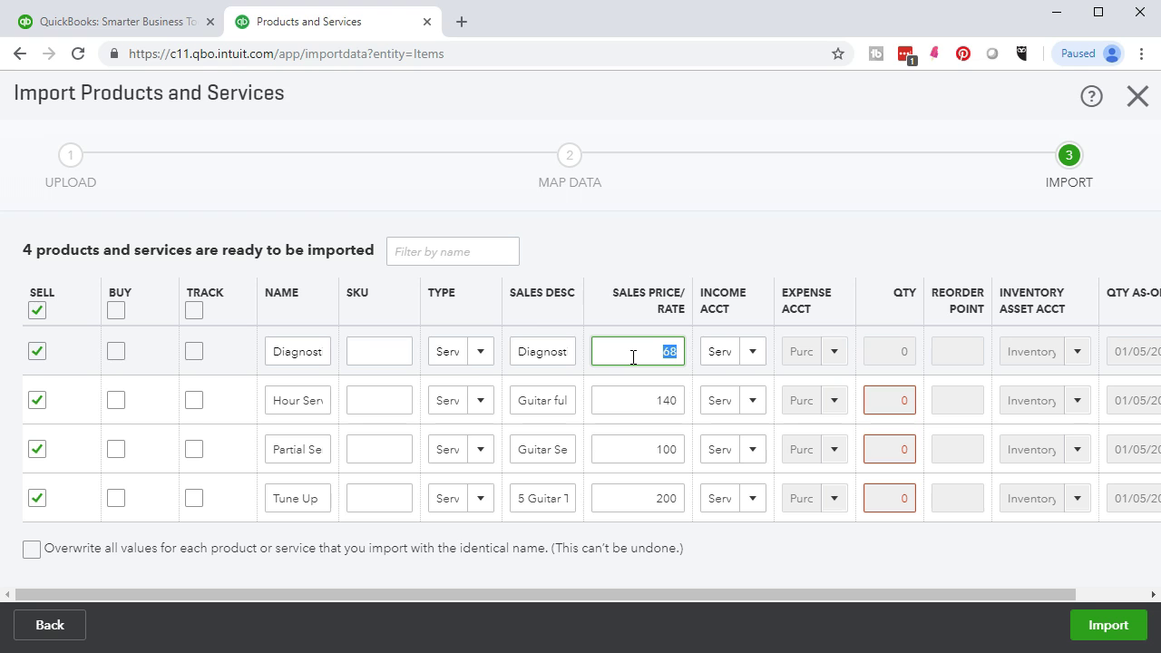
Check the Diagnostic item's income account against the available accounts, and review its expense account and quantity fields
click(745, 358)
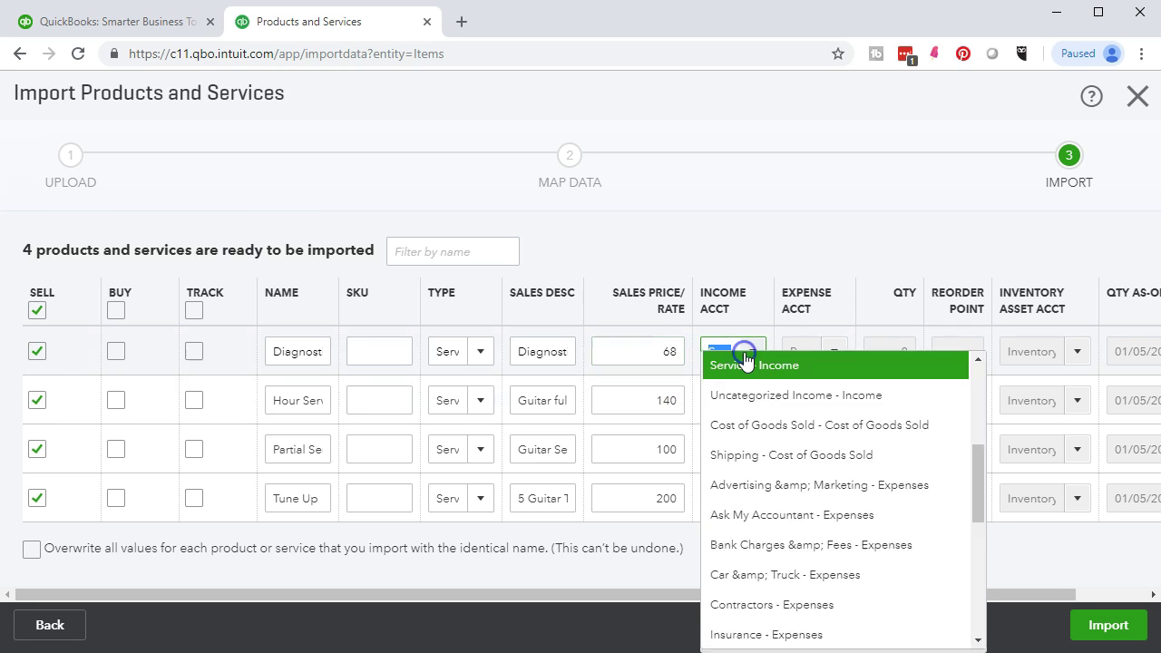
click(751, 361)
click(752, 361)
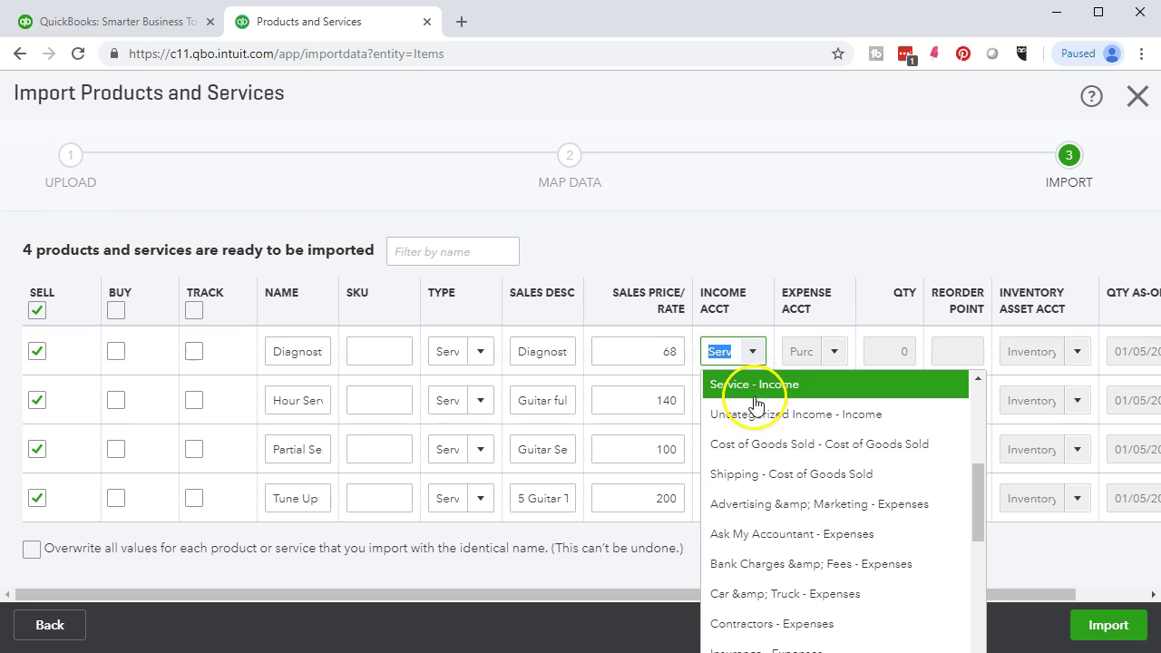
scroll(752, 413, up, 1)
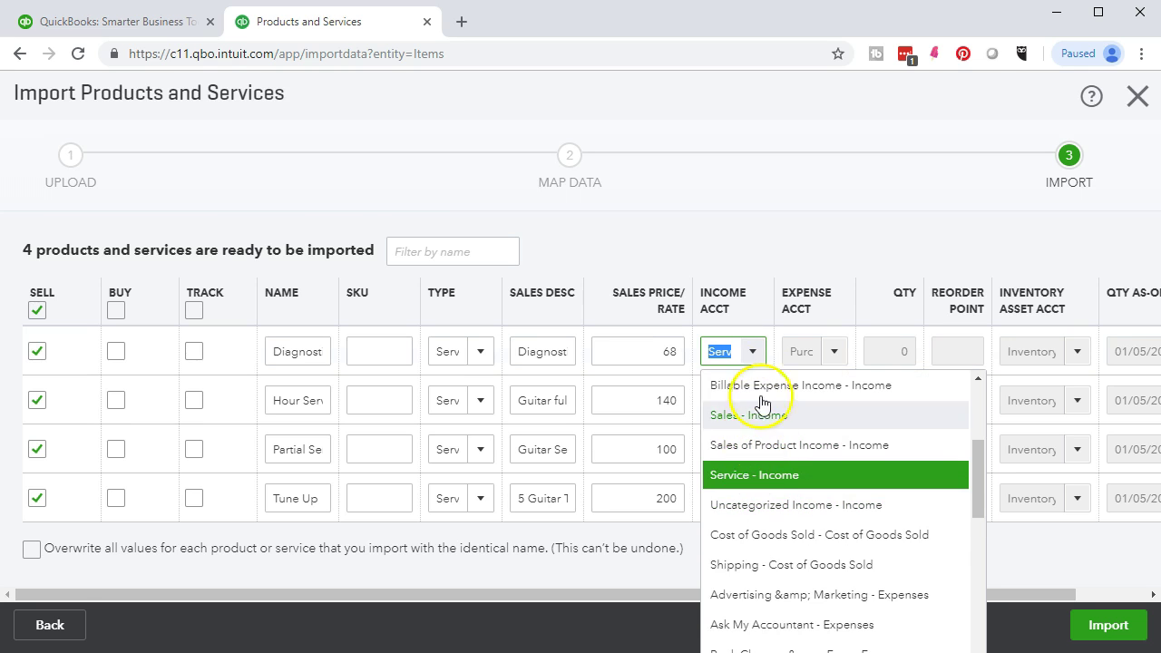
click(752, 352)
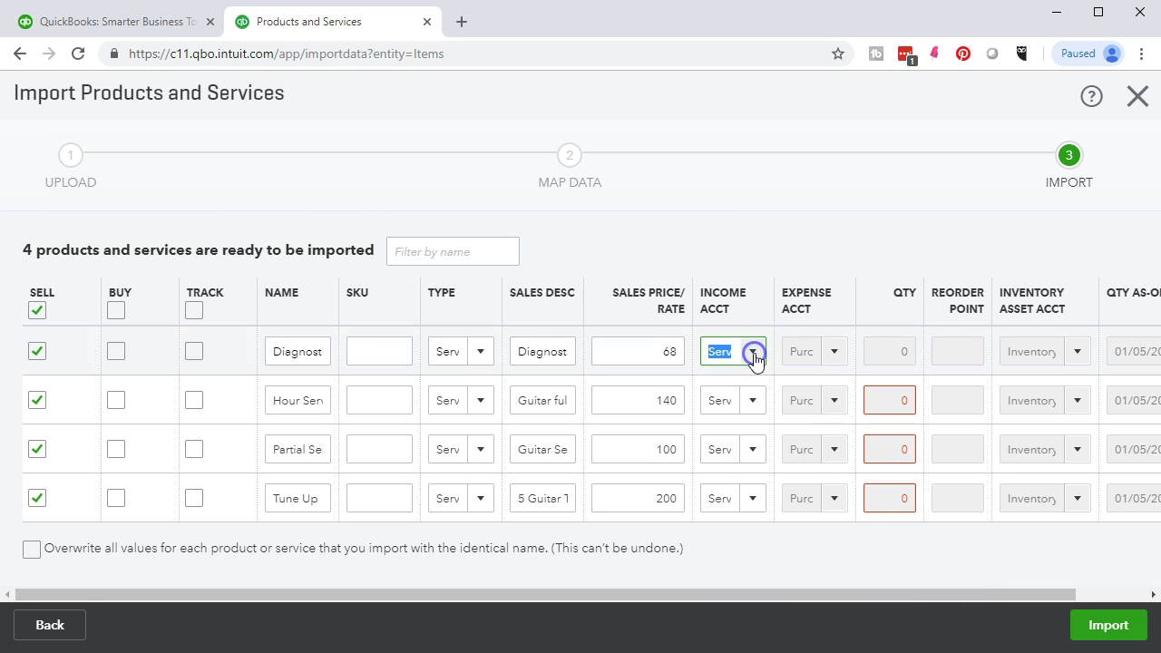
click(832, 354)
click(832, 356)
click(880, 366)
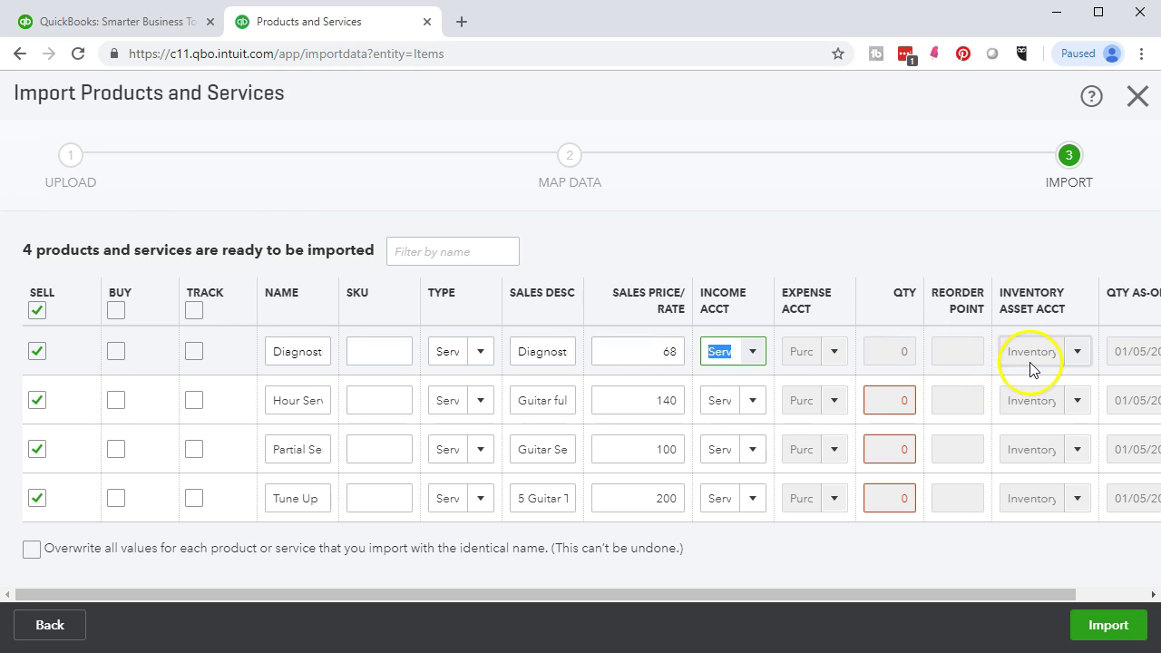
Set the quantity as-of date to 12/31/2018 for Diagnostic, Hour Service, Partial Service and Tune Up
drag(1061, 598, 1138, 596)
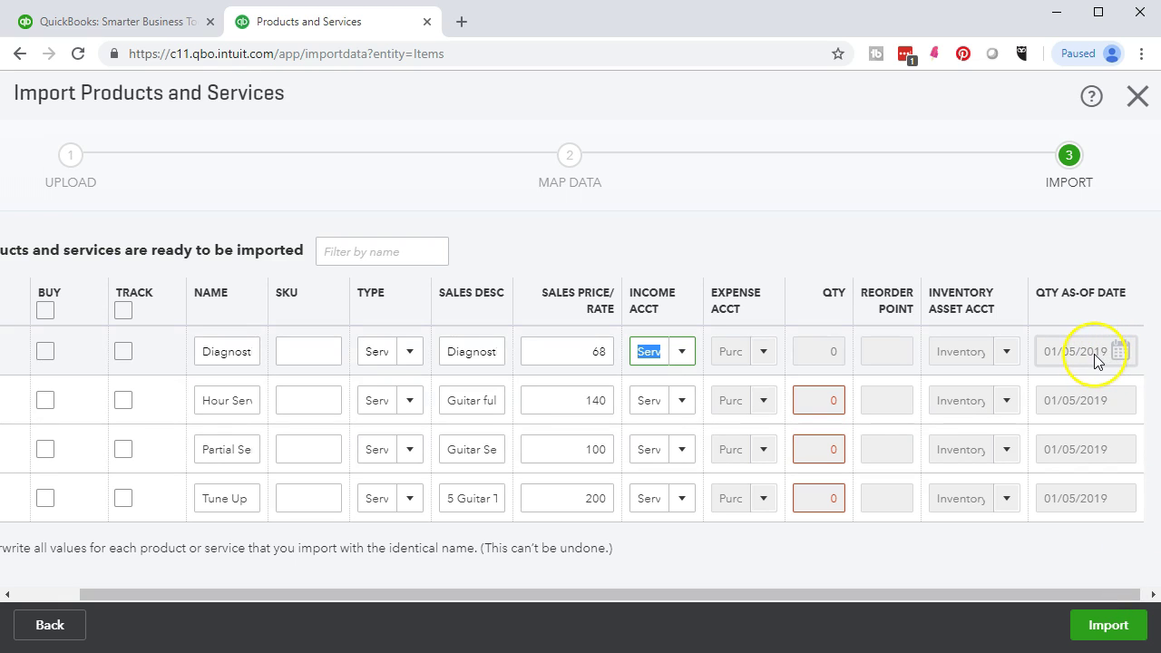
click(1045, 355)
drag(1051, 359, 1089, 358)
click(1125, 352)
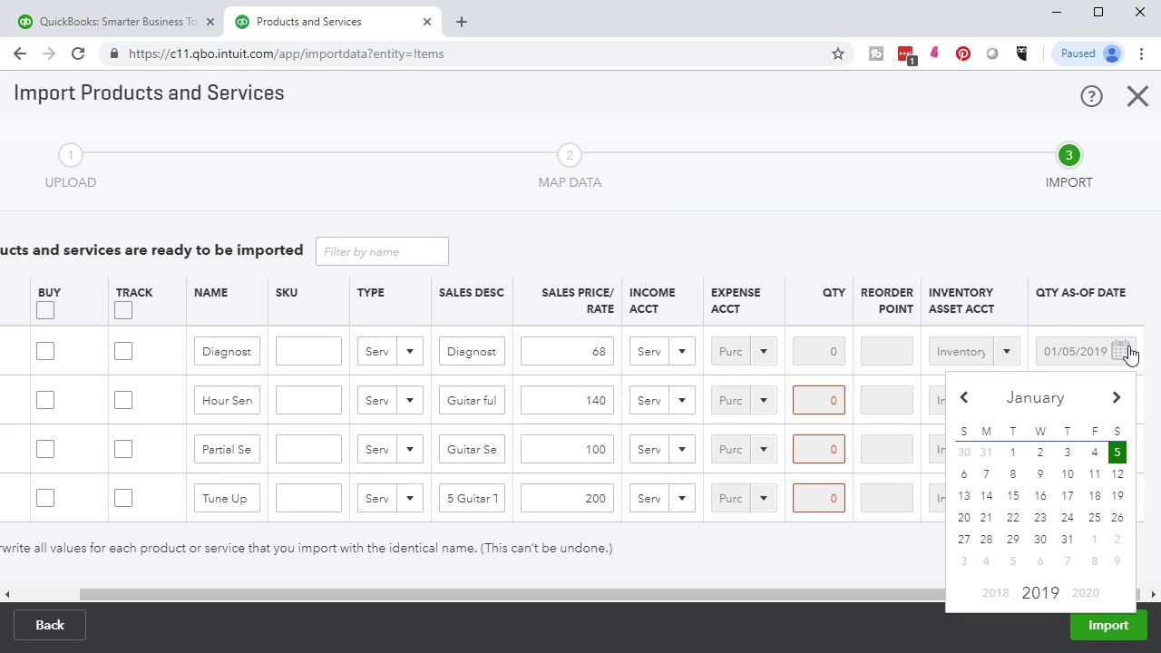
click(985, 453)
click(1122, 403)
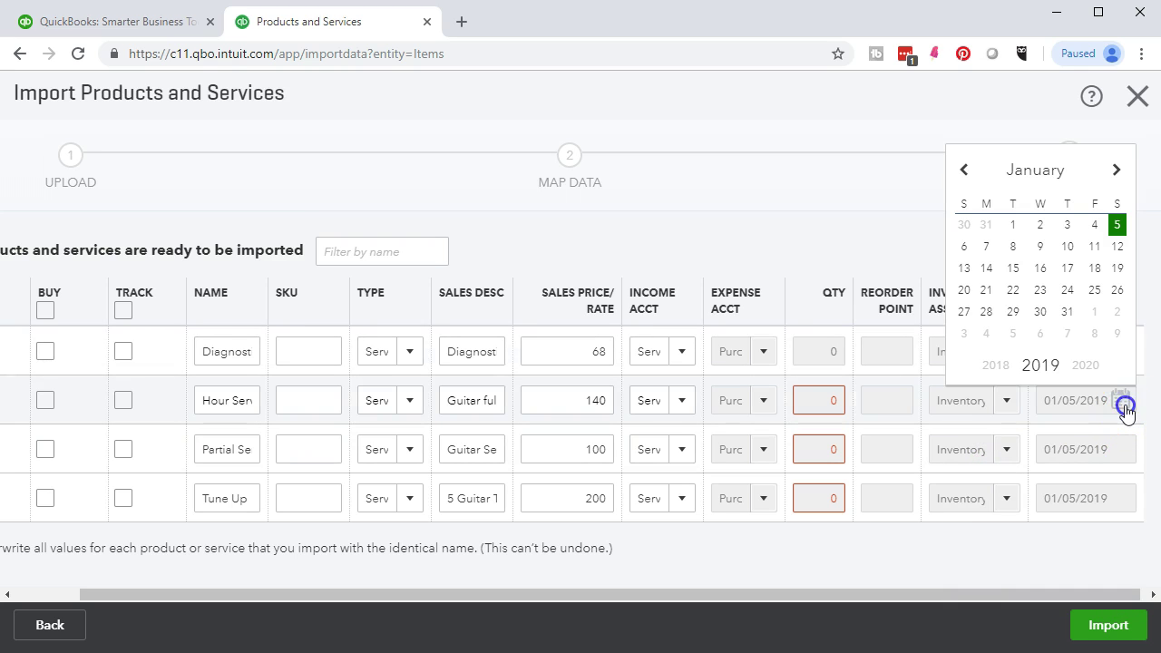
click(987, 226)
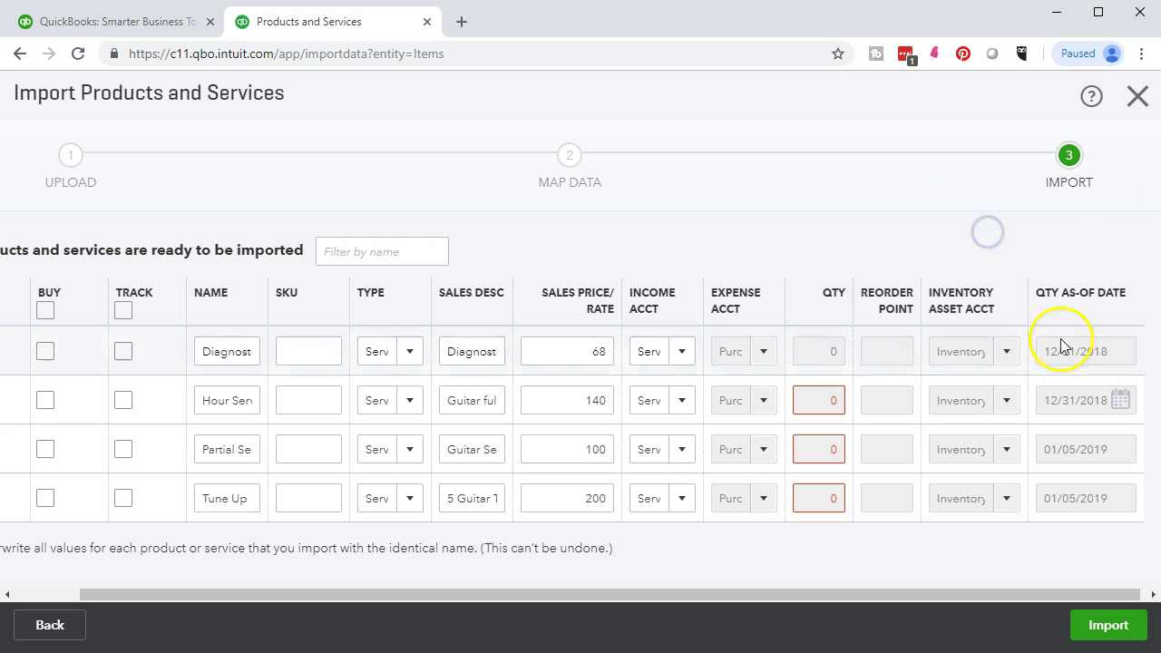
click(1122, 449)
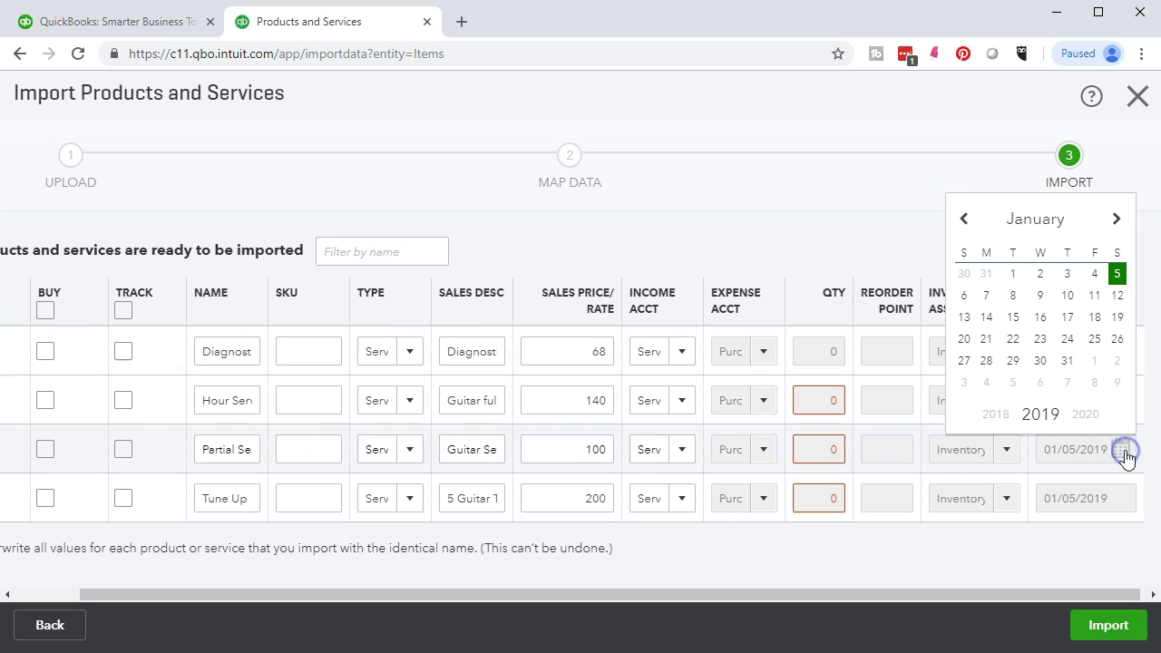
click(987, 276)
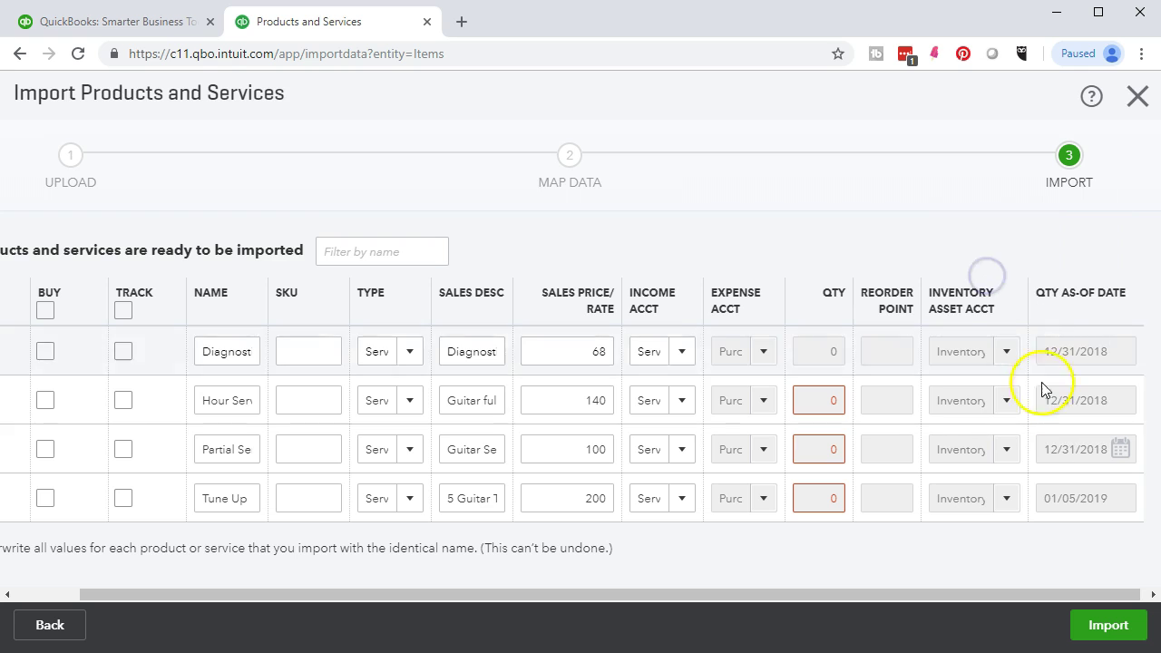
click(1121, 501)
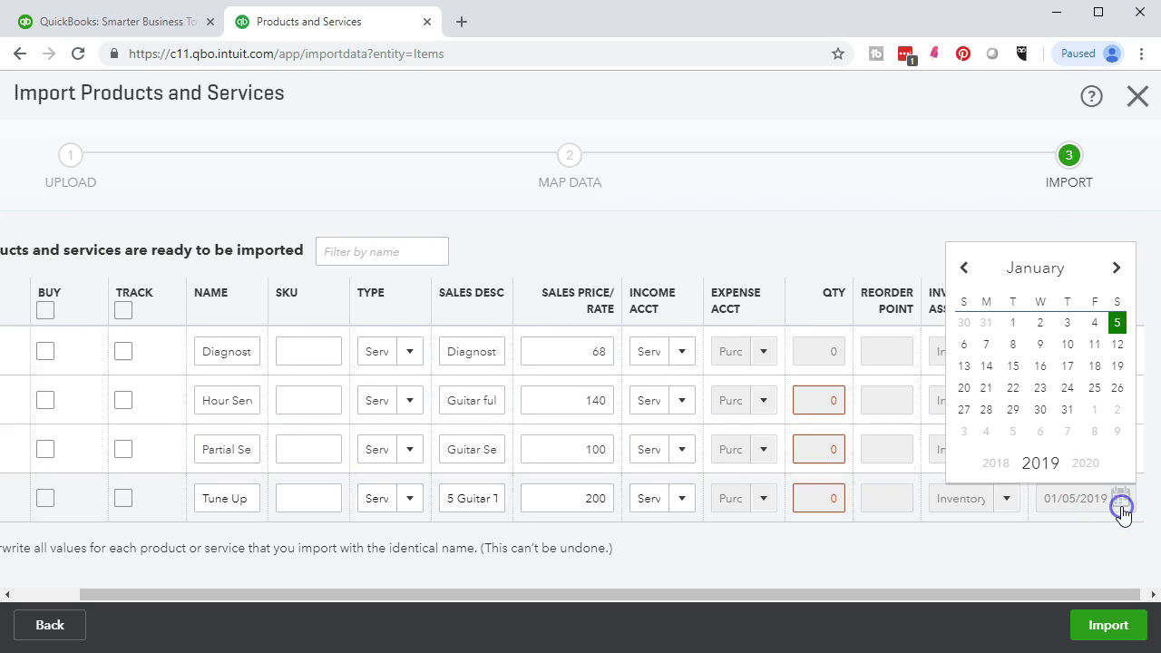
click(987, 323)
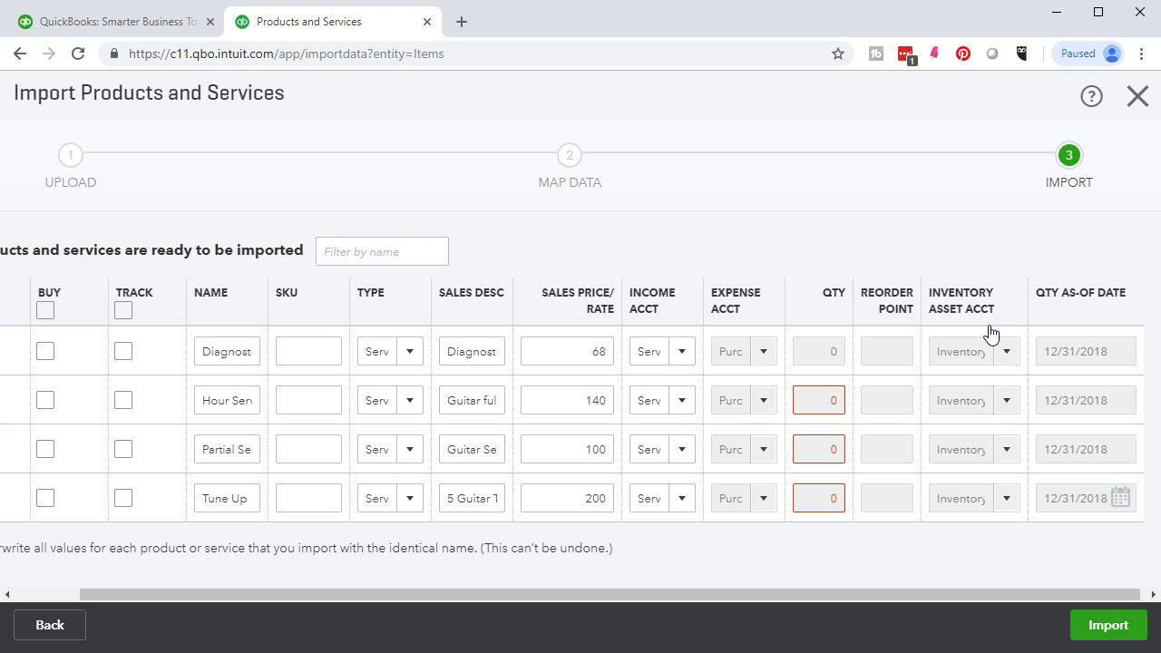
Clear the error marks on the Hour Service, Partial Service and Tune Up quantities, and import the four services
click(816, 402)
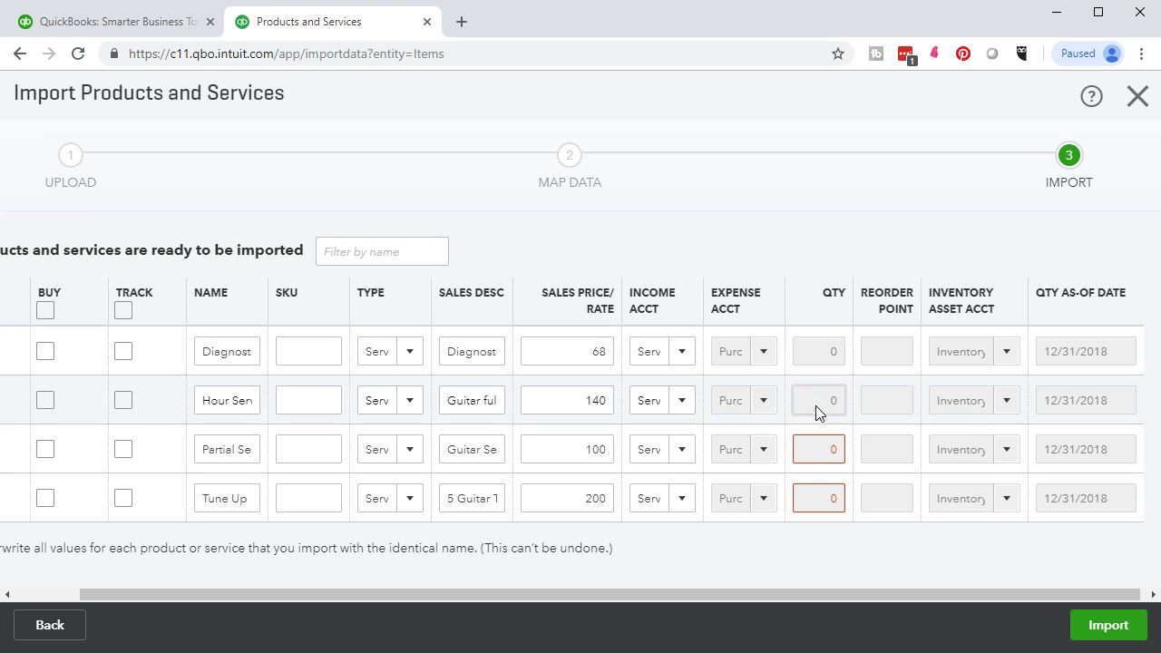
click(808, 449)
click(814, 498)
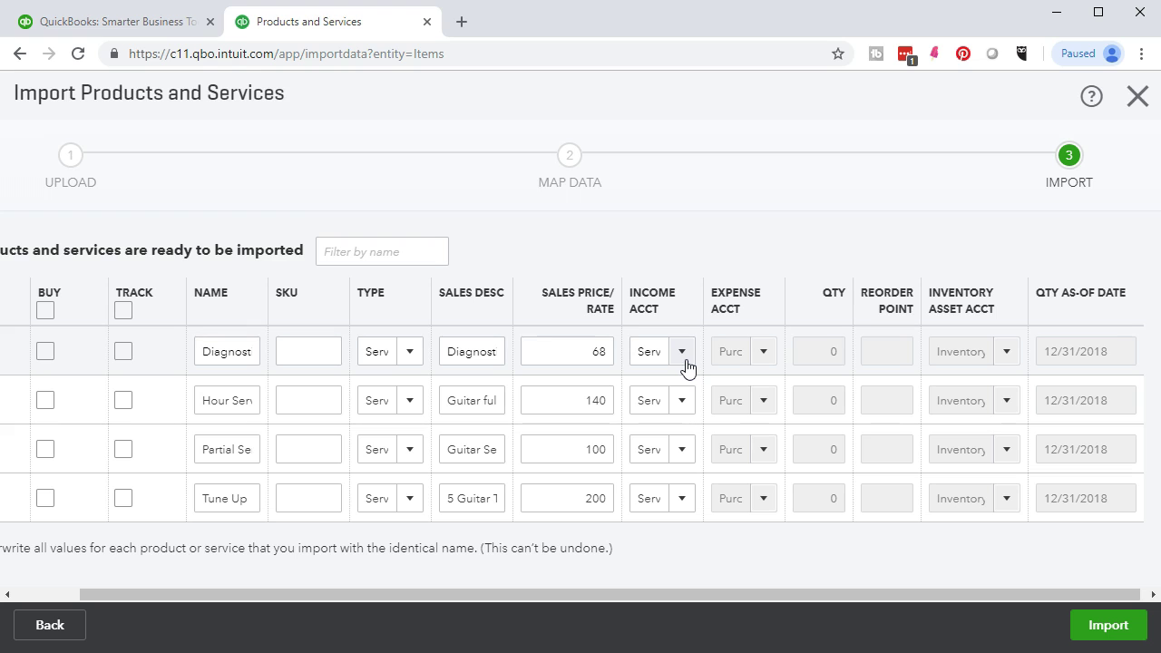
click(1091, 628)
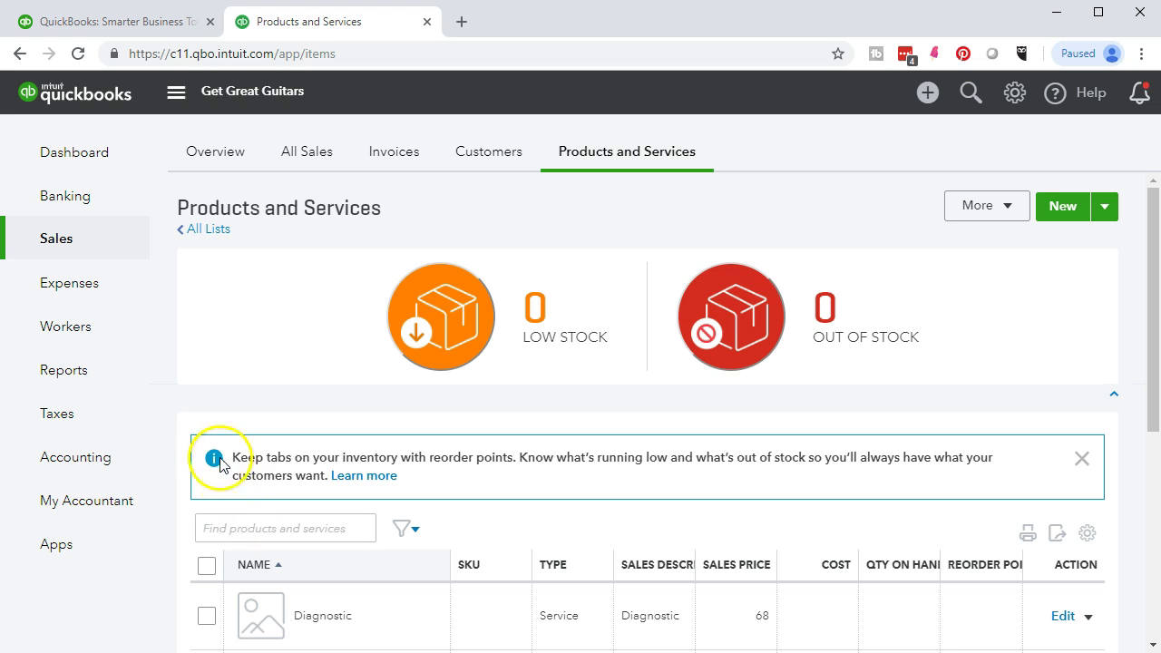
Review the Products and Services list for the imported service items, including their descriptions and sales prices
click(48, 249)
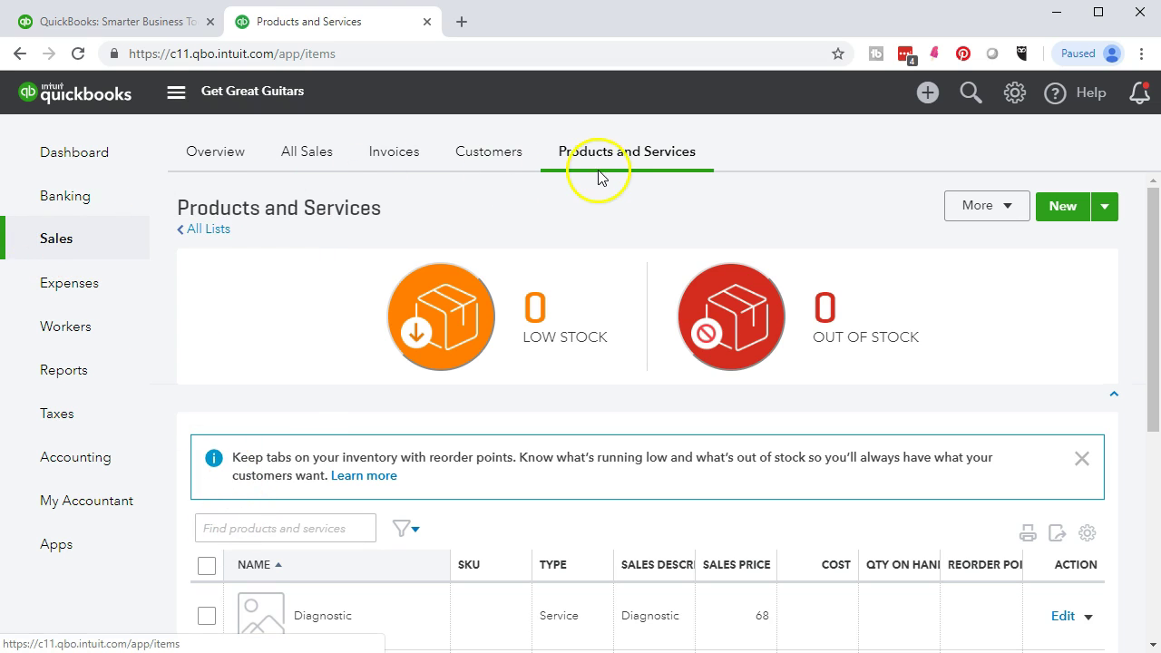
scroll(599, 309, down, 4)
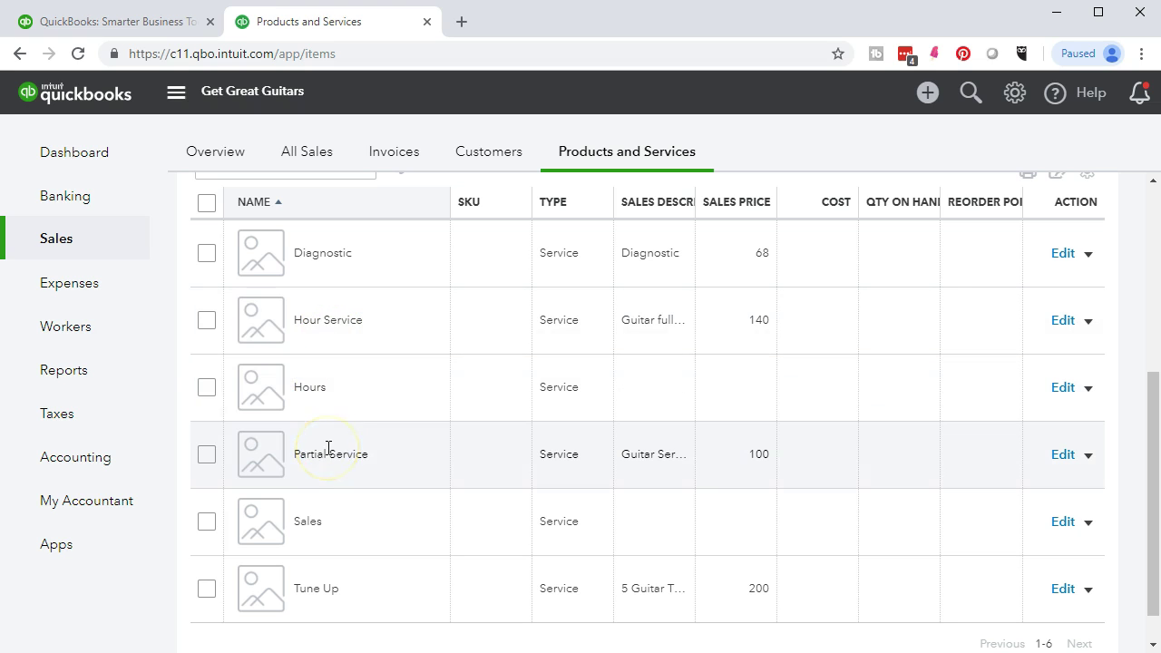
click(325, 490)
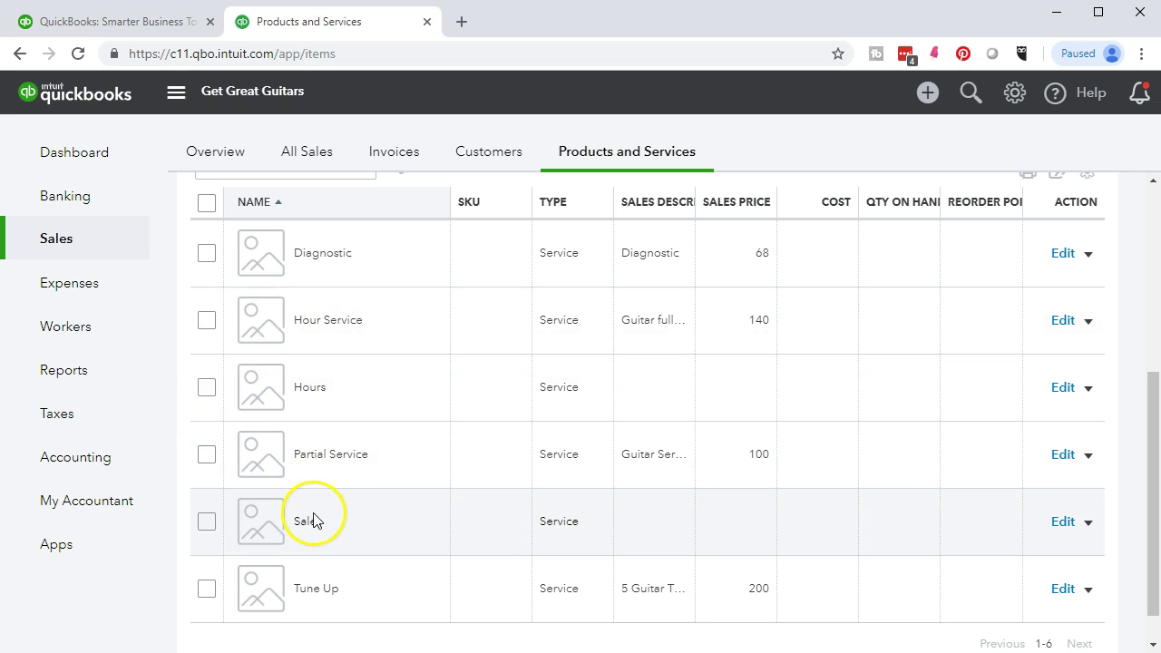
scroll(308, 531, down, 1)
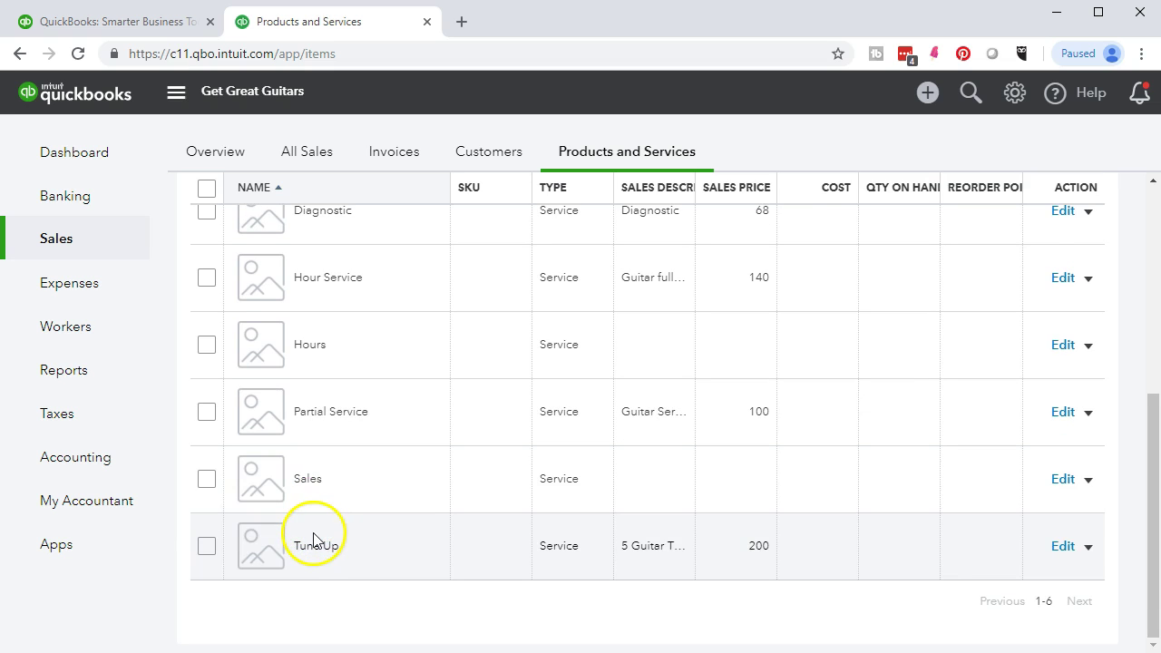
scroll(612, 565, up, 2)
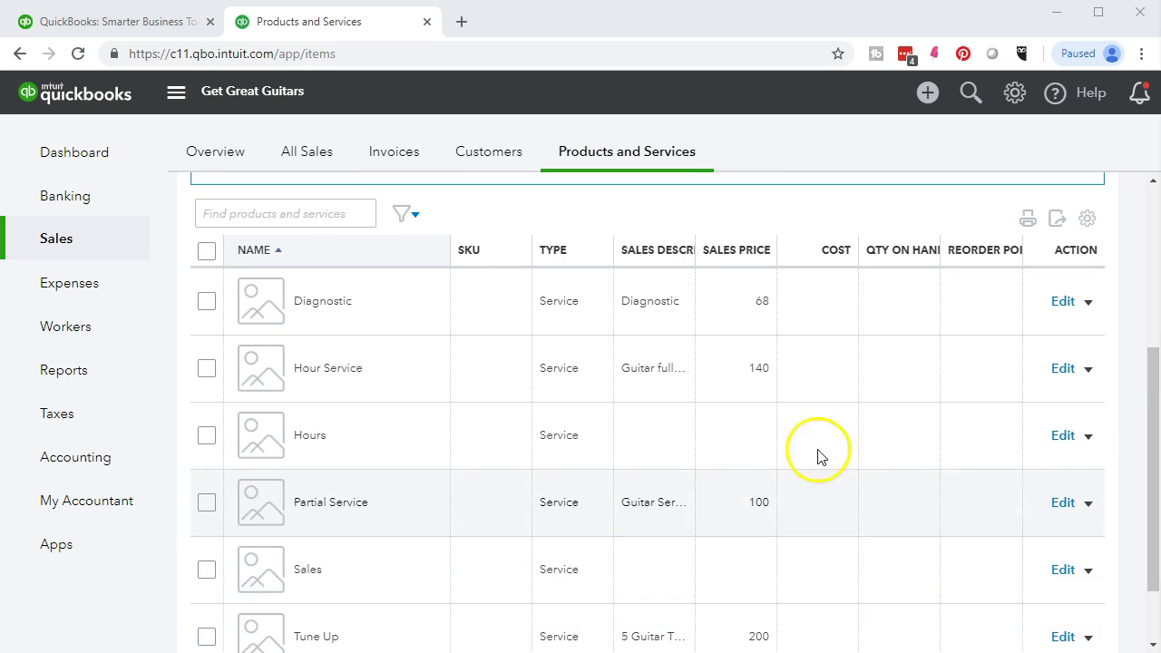
Open the Diagnostic item's record, review its name, sales, income account and purchasing information, and close it without saving
click(1062, 304)
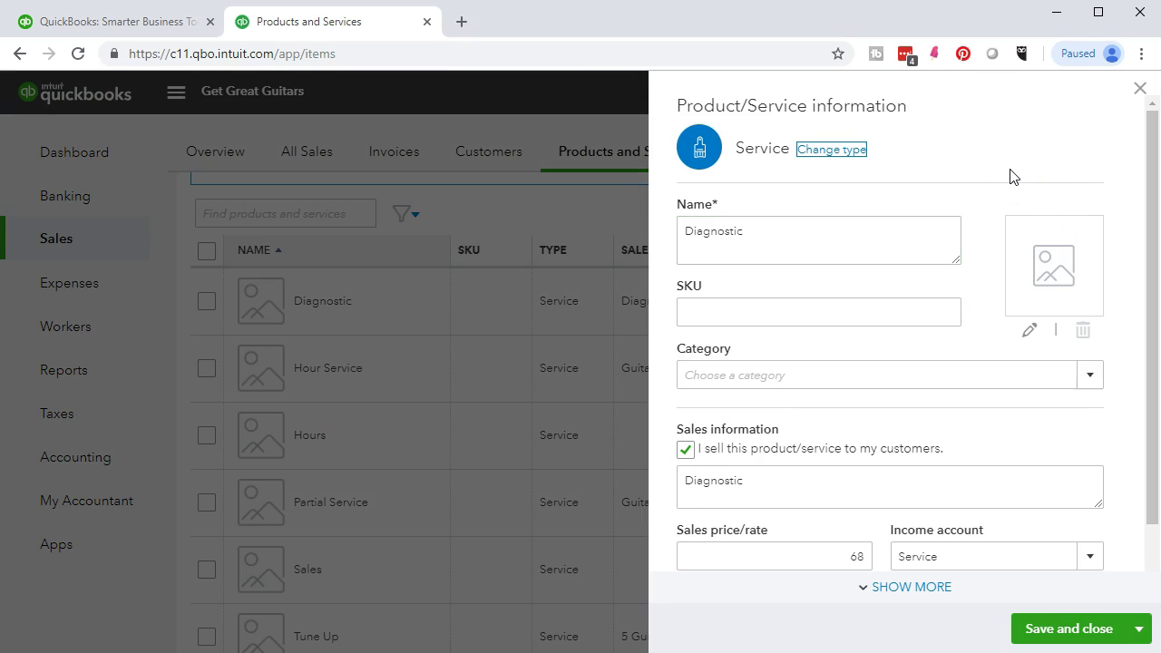
click(852, 228)
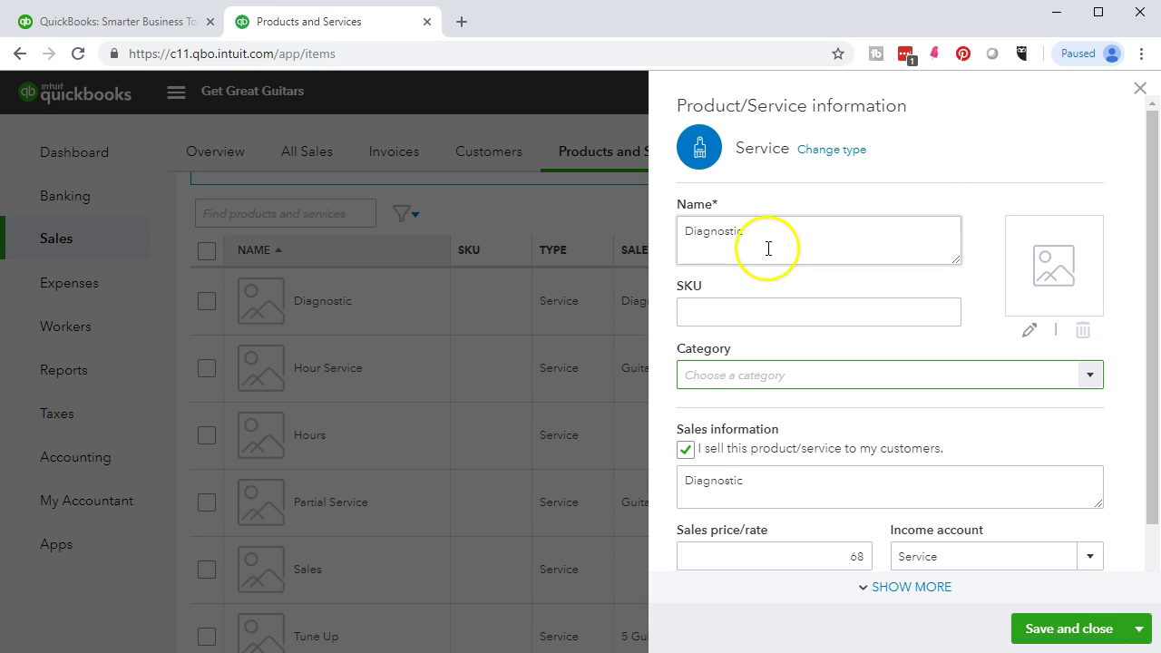
double_click(781, 497)
click(775, 554)
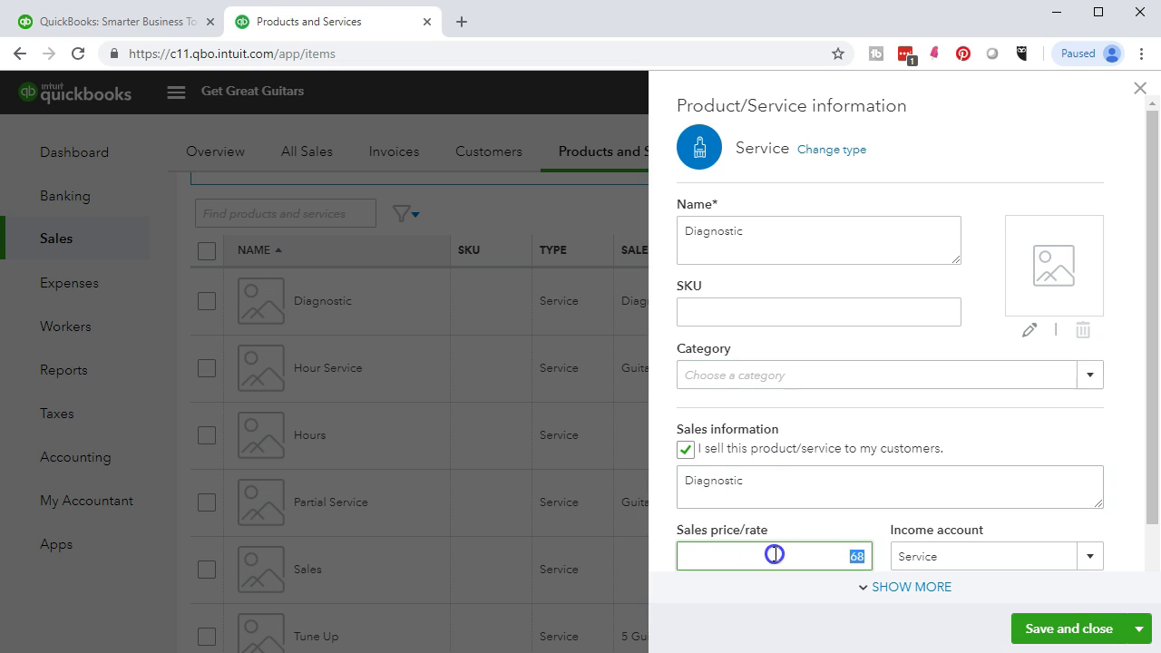
click(912, 590)
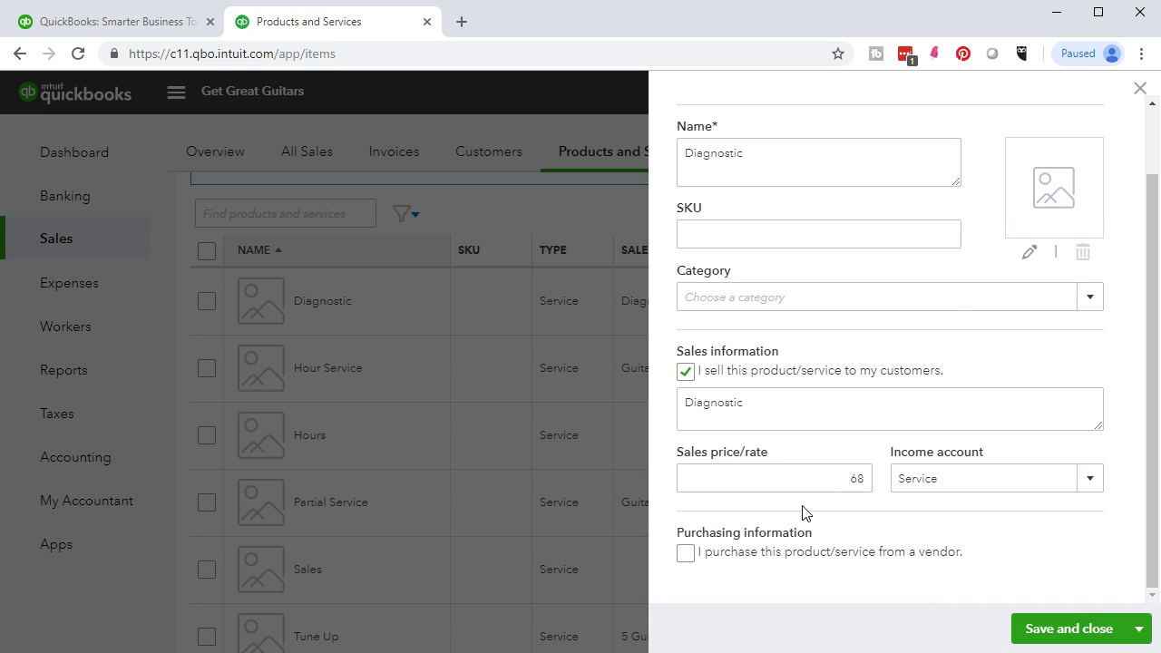
scroll(806, 515, up, 1)
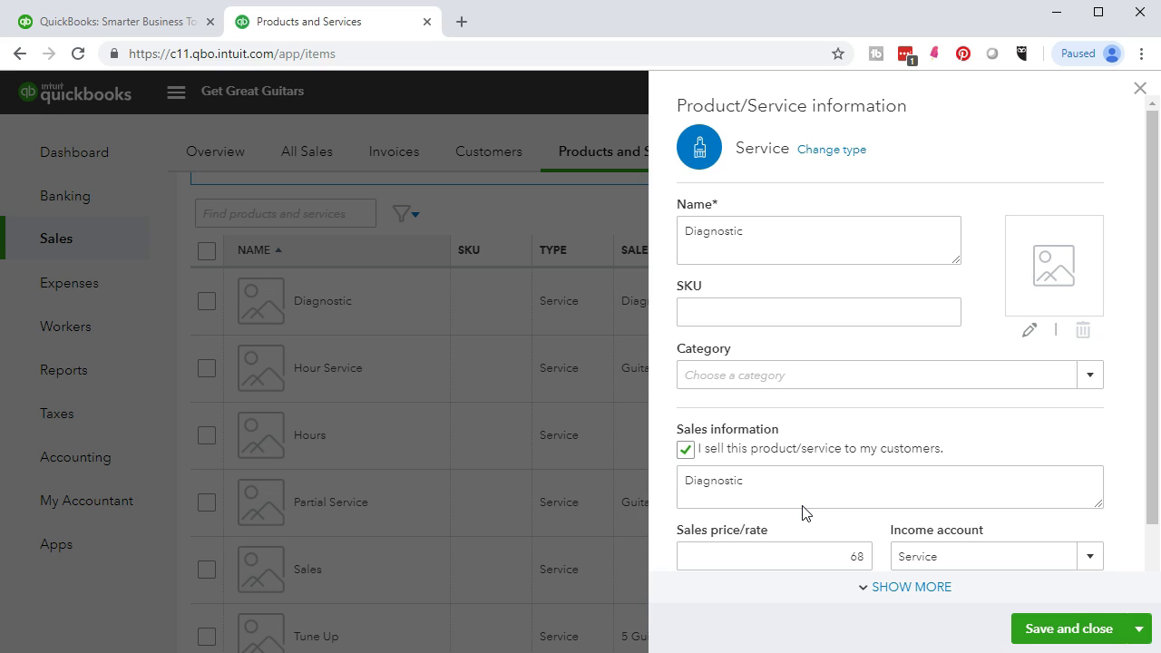
scroll(575, 428, up, 3)
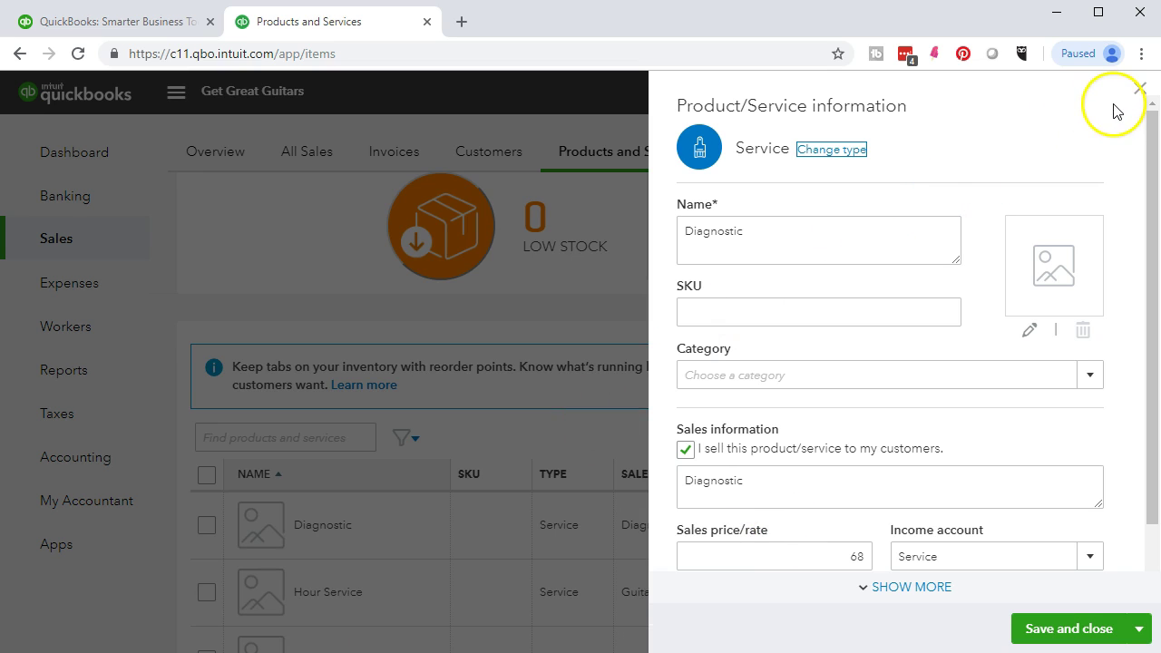
click(1140, 89)
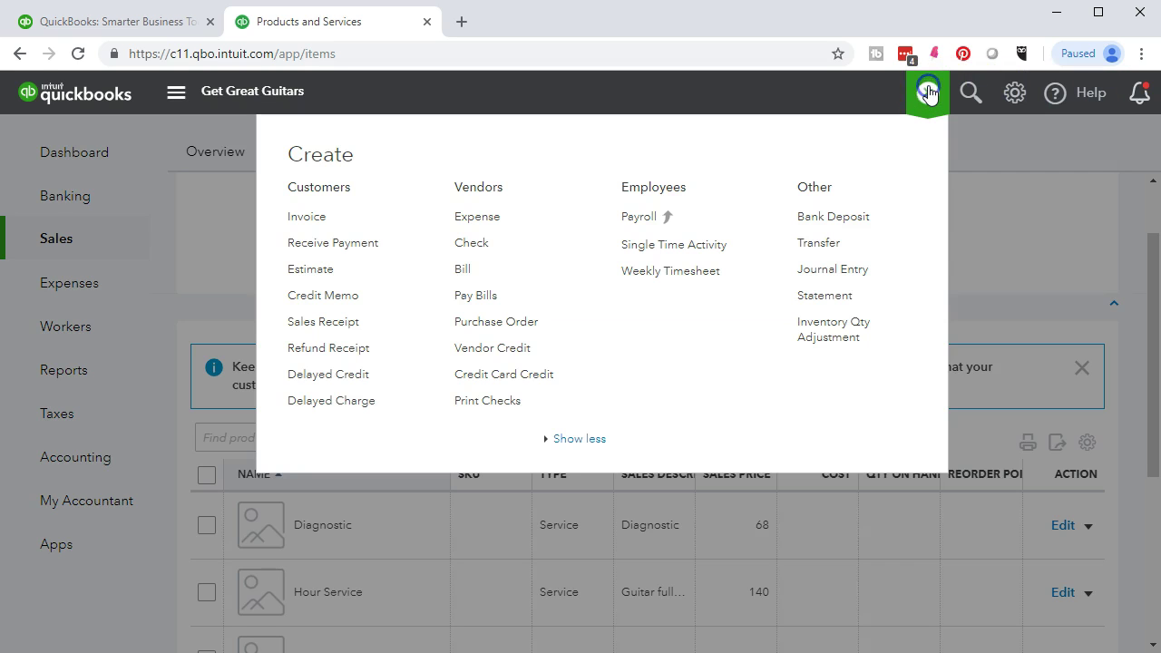
Create a new invoice and choose the Tune Up service as its first line item
click(928, 92)
click(319, 220)
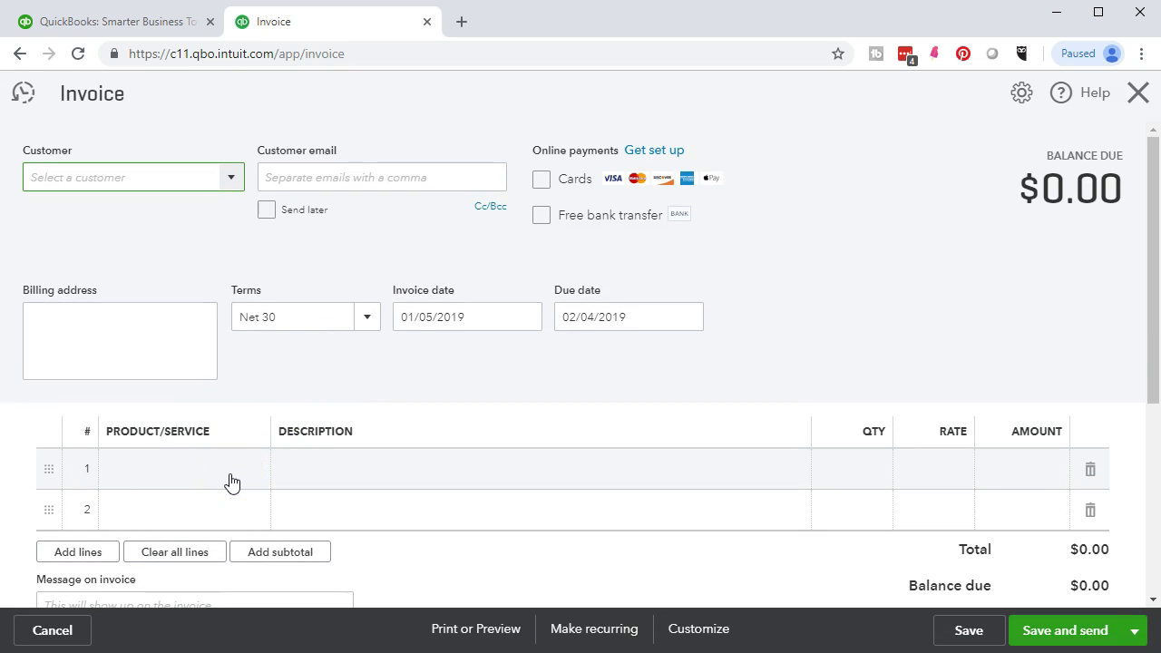
click(232, 482)
click(252, 478)
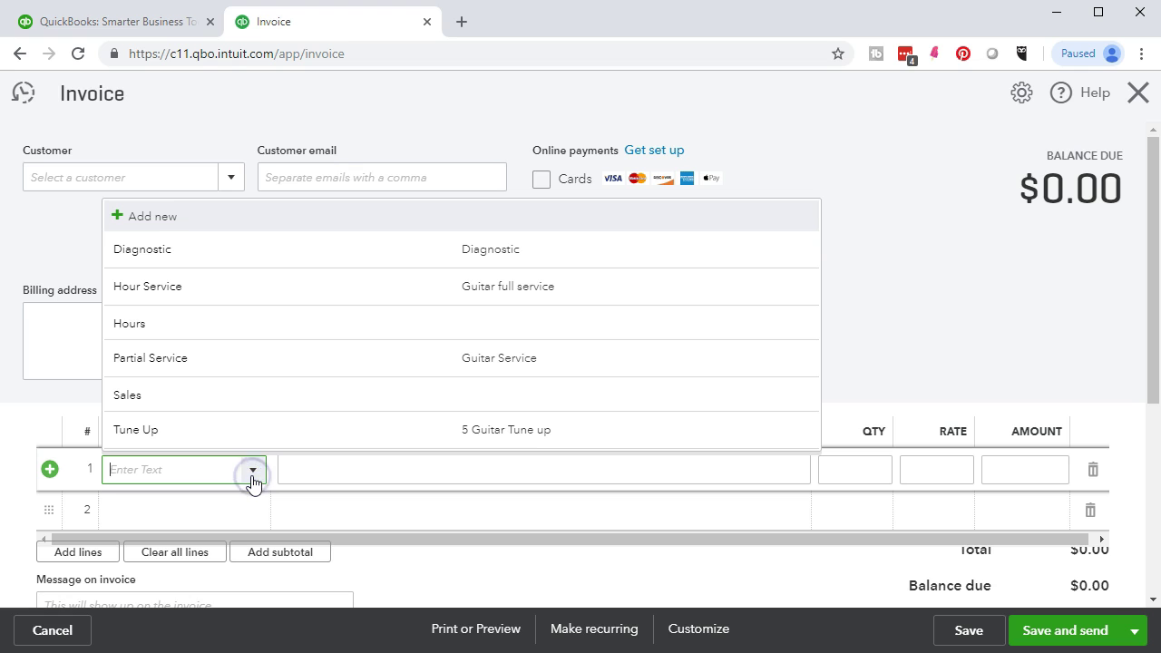
click(250, 439)
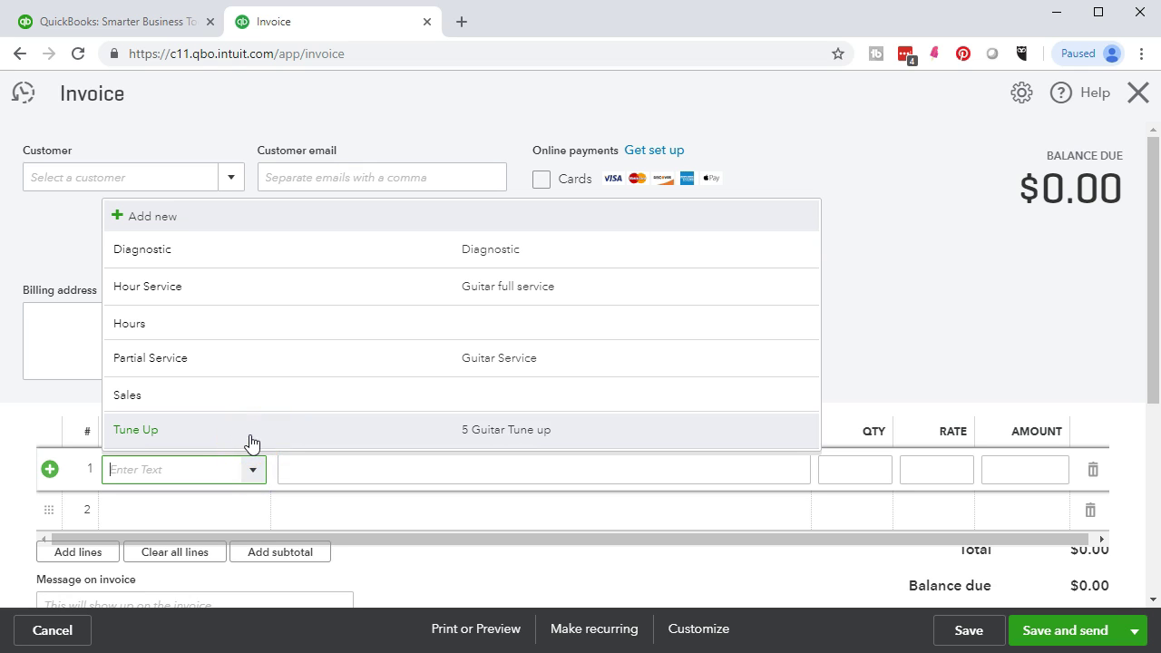
click(250, 441)
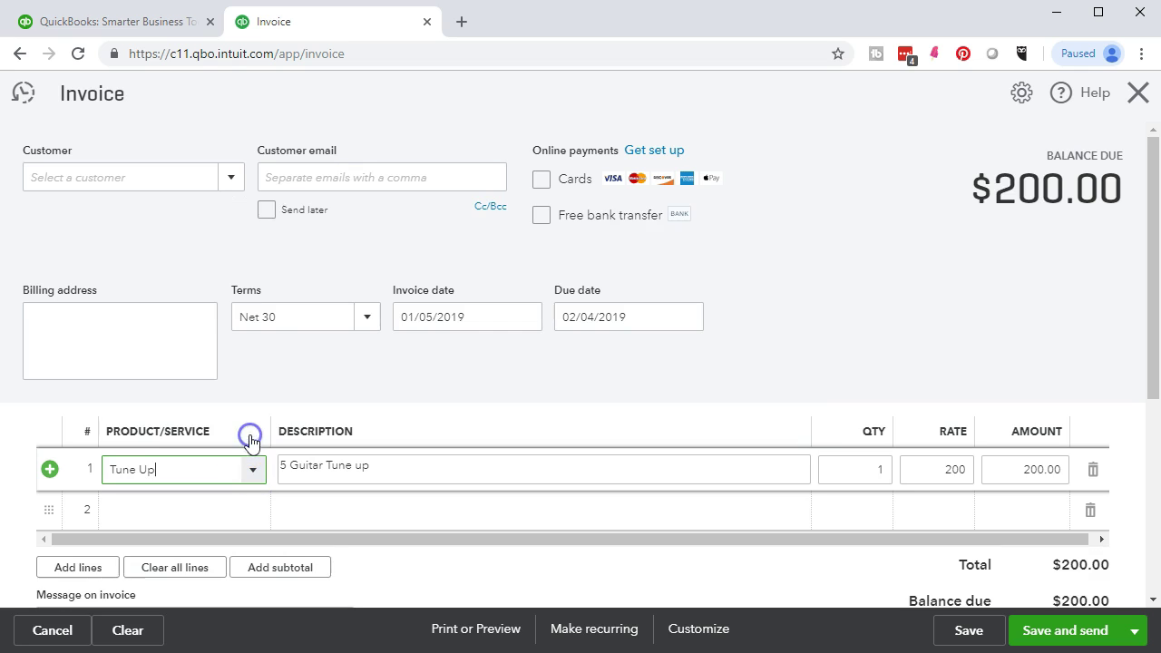
Set the Tune Up line's quantity to 2, start closing the invoice, and decline to leave without saving
key(Tab)
key(Tab)
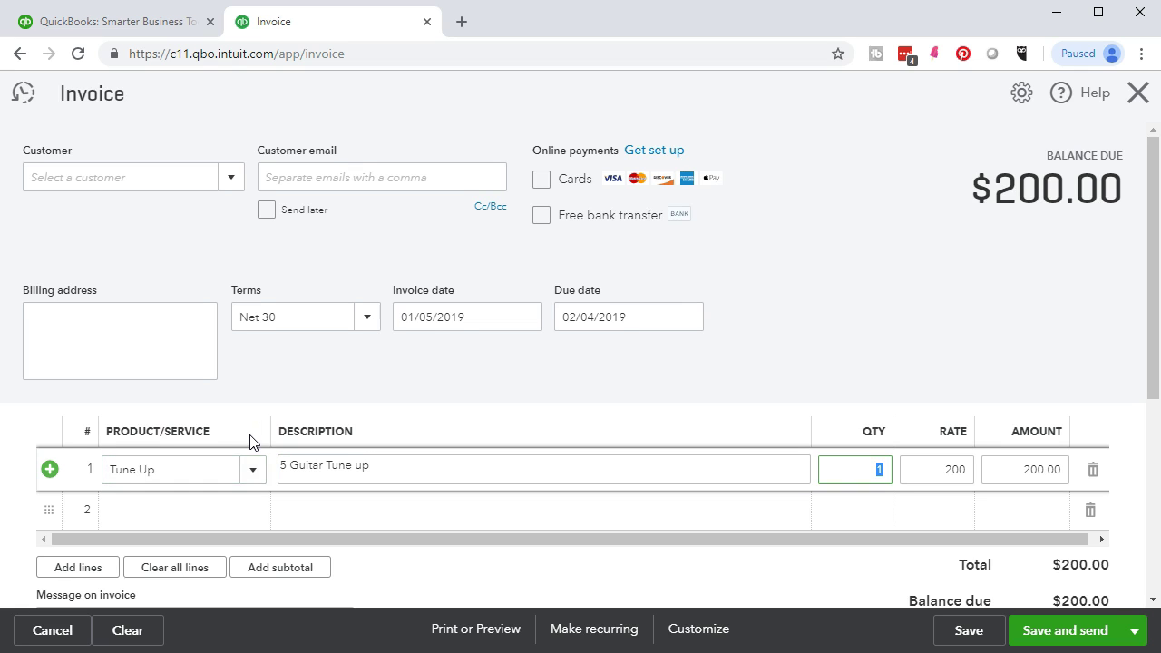
click(830, 470)
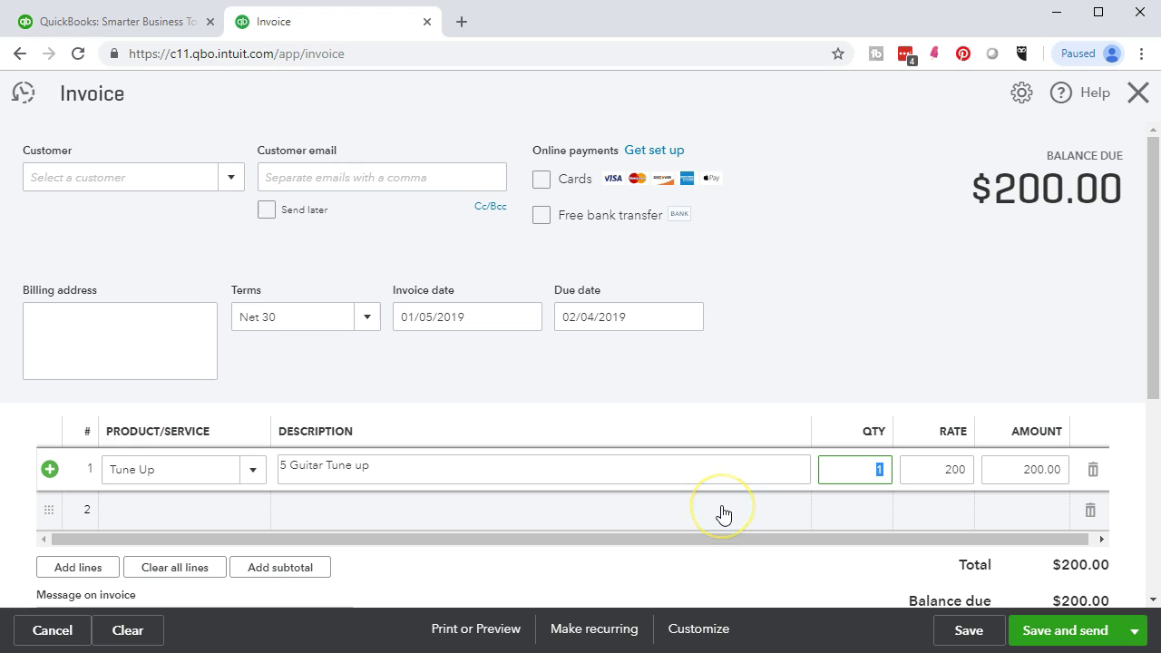
text(2)
key(Tab)
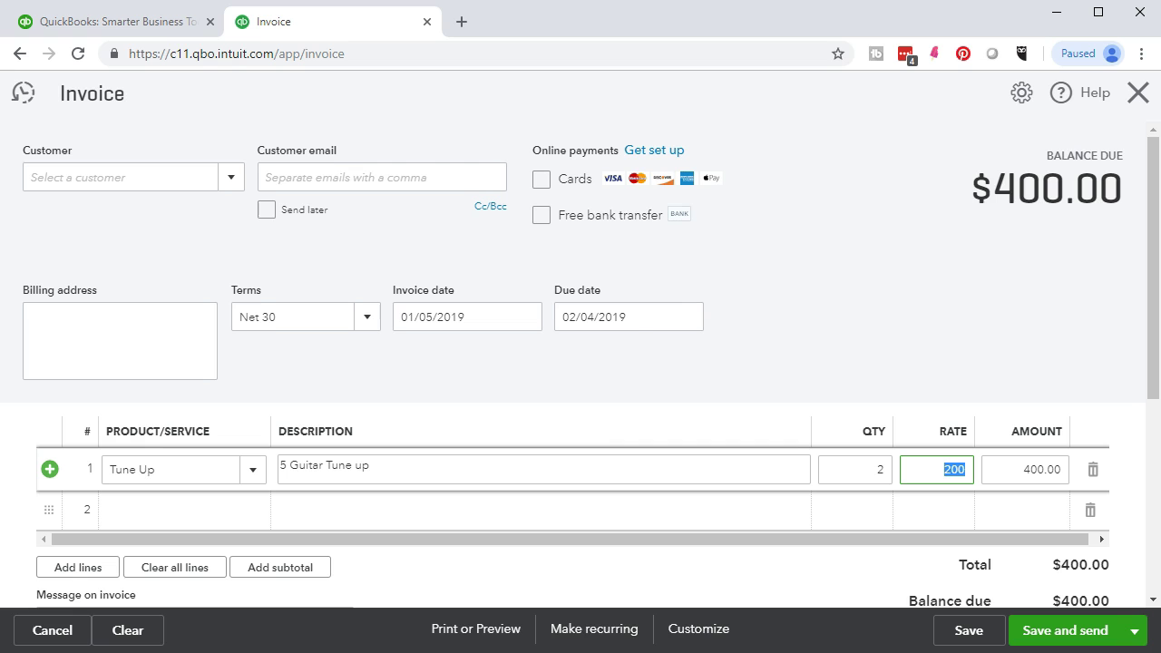
click(1136, 93)
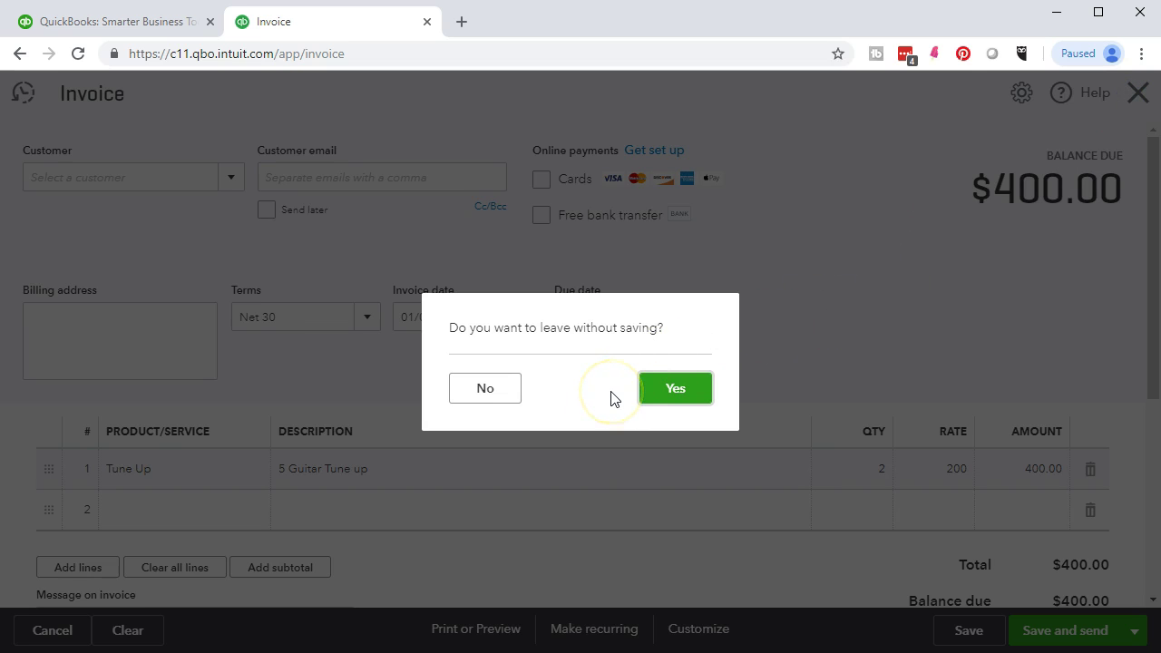
click(485, 393)
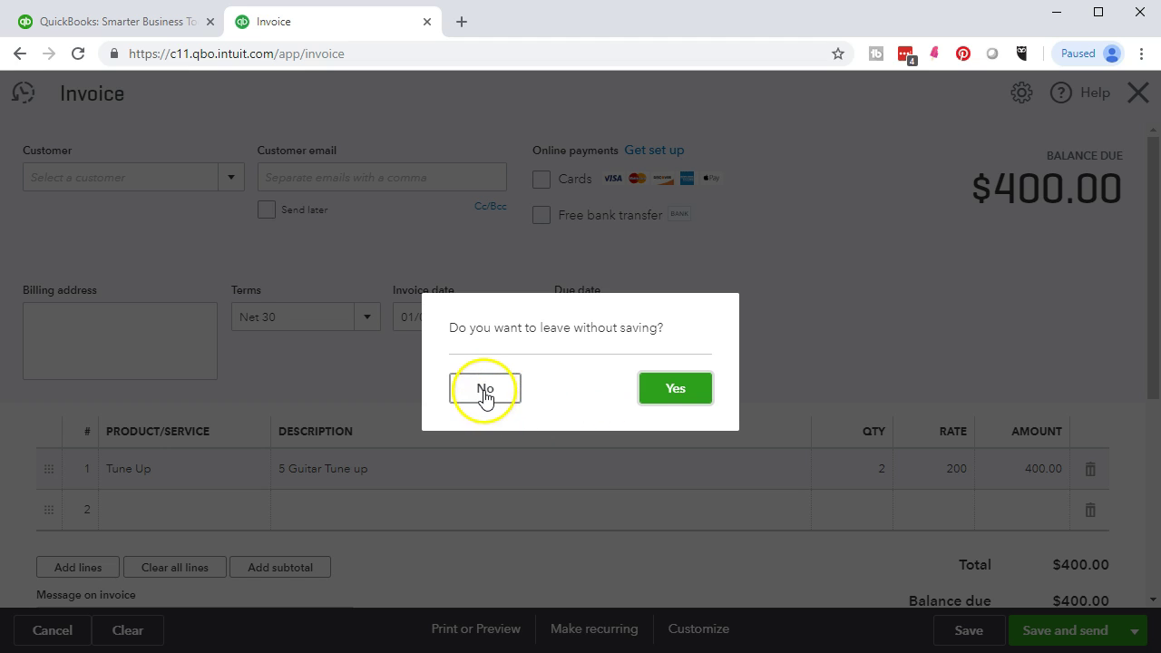